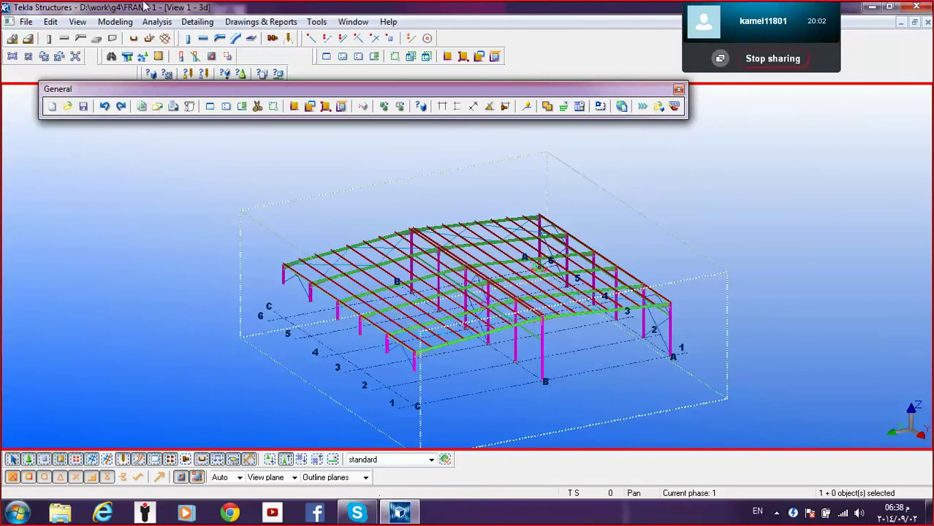
# Try deleting the bolted clip angle joining a roof purlin to the rafter, and undo the deletion.
pyautogui.scroll(10, 388, 252)
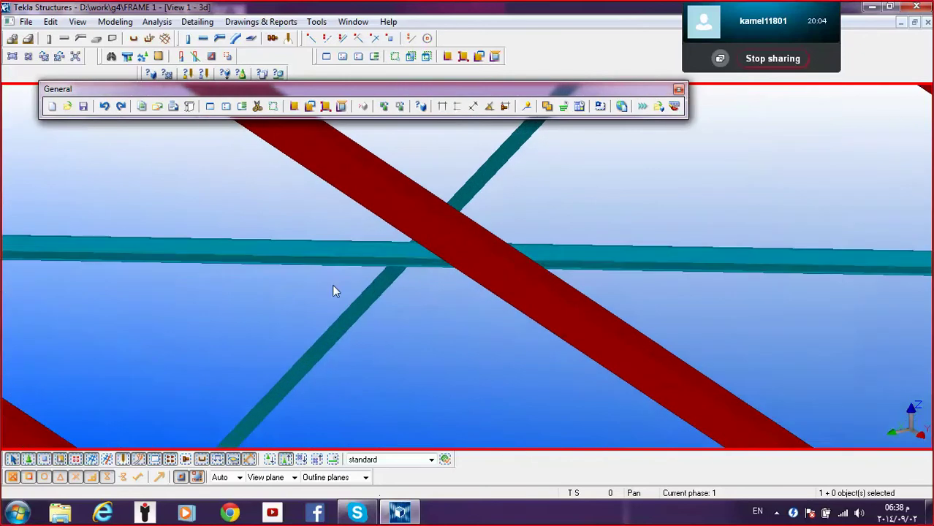
pyautogui.moveTo(333, 291); pyautogui.dragTo(723, 303, button='middle')
pyautogui.scroll(-6, 610, 313)
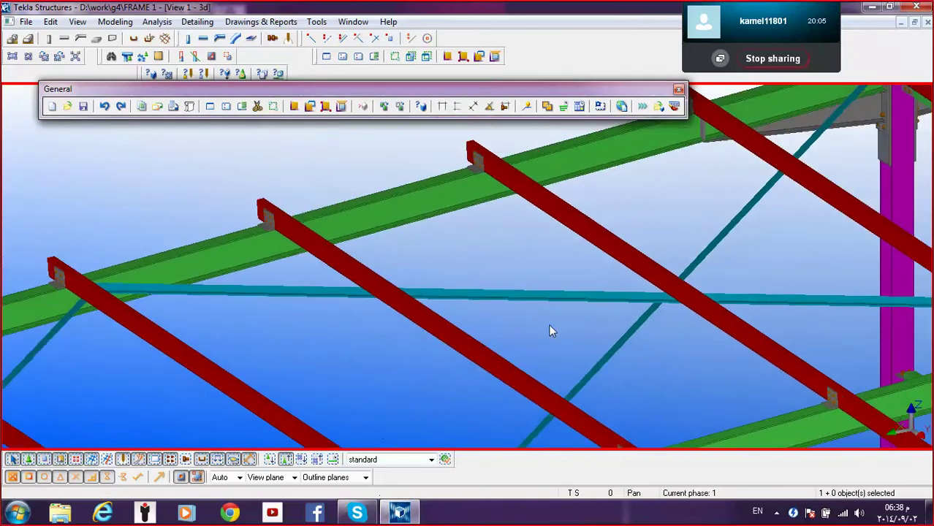
pyautogui.scroll(3, 469, 243)
pyautogui.scroll(5, 401, 291)
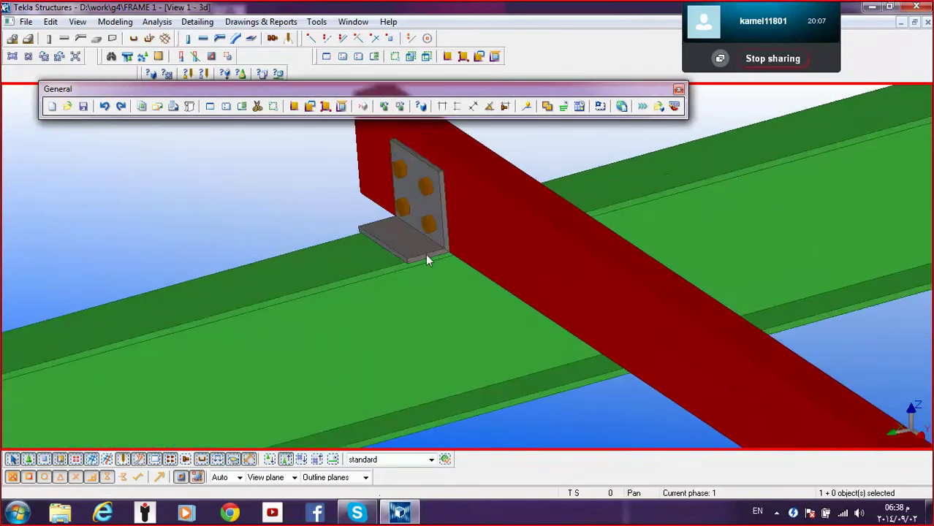
pyautogui.scroll(-5, 432, 252)
pyautogui.scroll(6, 433, 262)
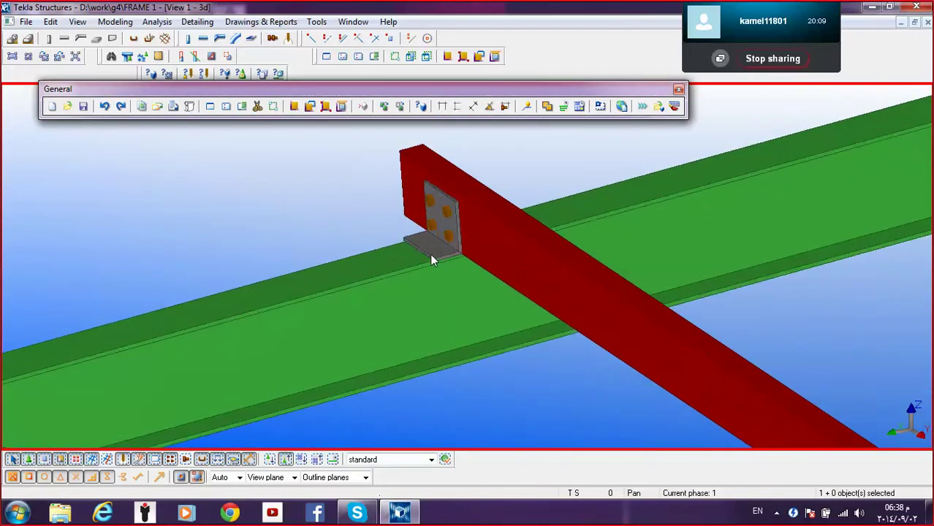
pyautogui.press('Delete')
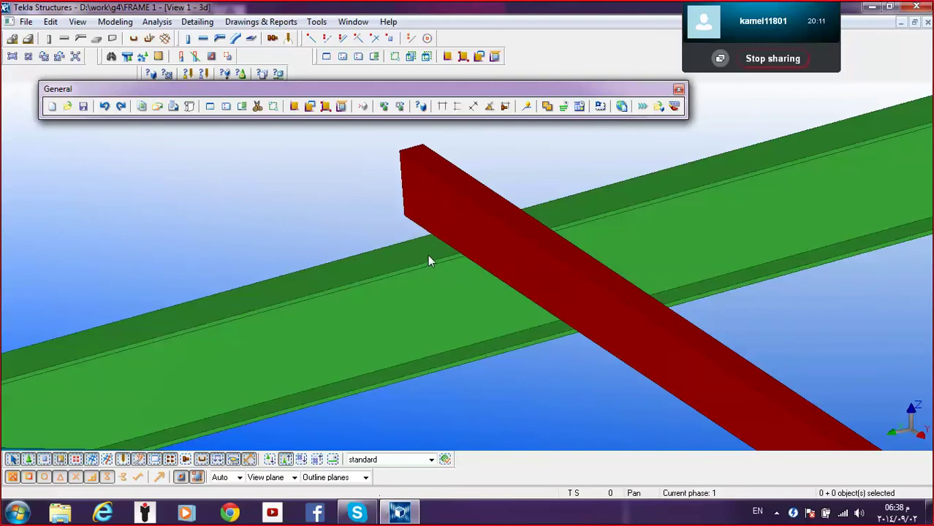
pyautogui.hotkey('ctrl', 'z')
pyautogui.scroll(2, 445, 252)
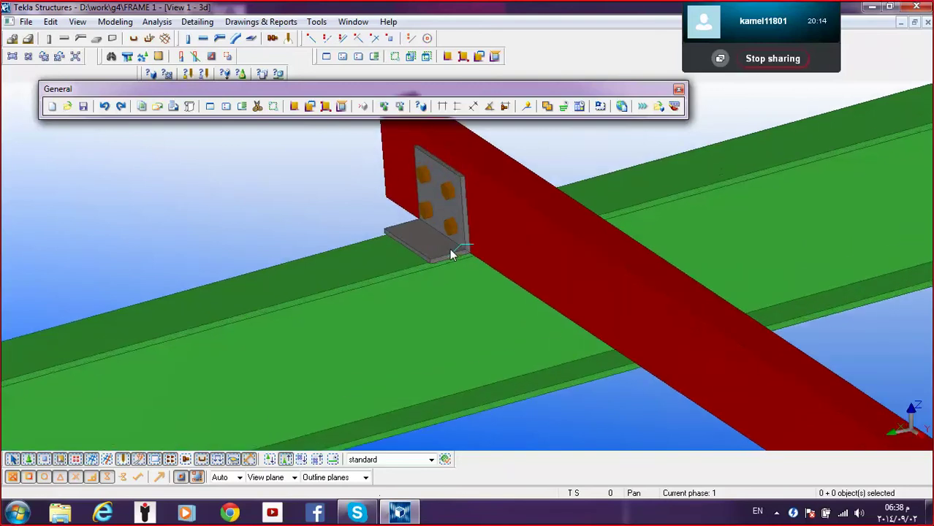
pyautogui.click(455, 262)
pyautogui.press('Escape')
pyautogui.scroll(-8, 471, 264)
pyautogui.scroll(-3, 432, 312)
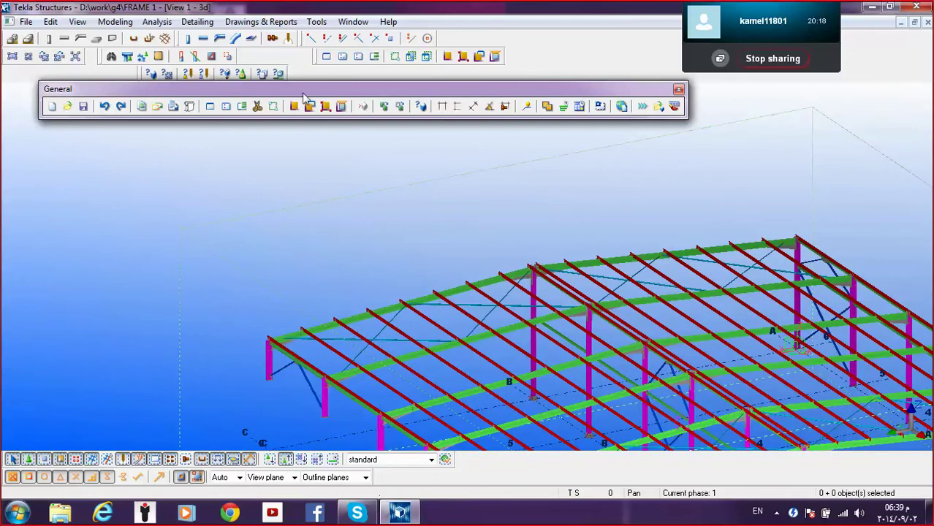
pyautogui.scroll(-3, 265, 200)
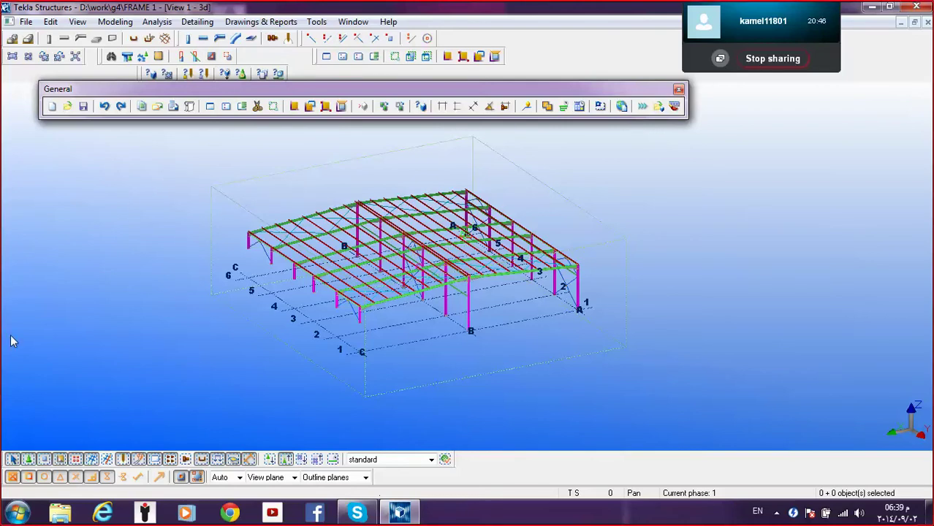
# Switch to Skype and restart the video call with the contact, with the camera turned off.
pyautogui.click(357, 514)
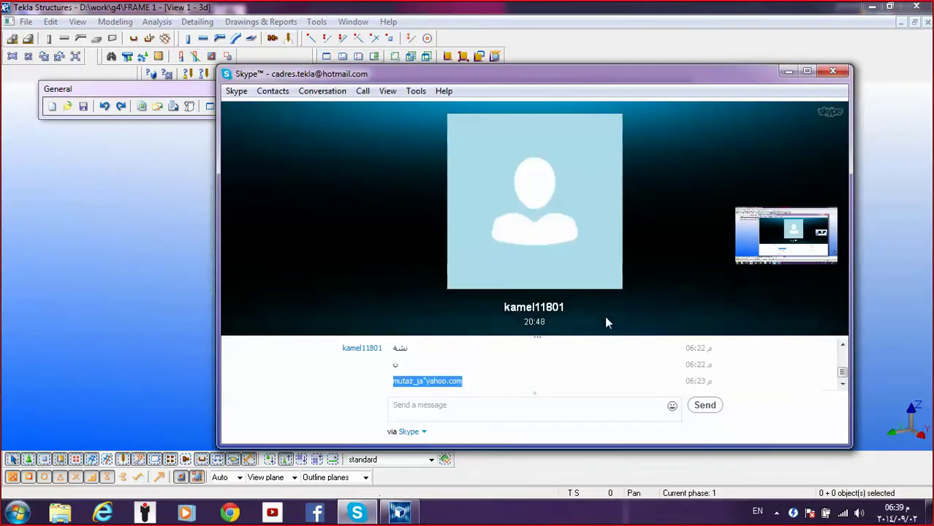
pyautogui.click(606, 305)
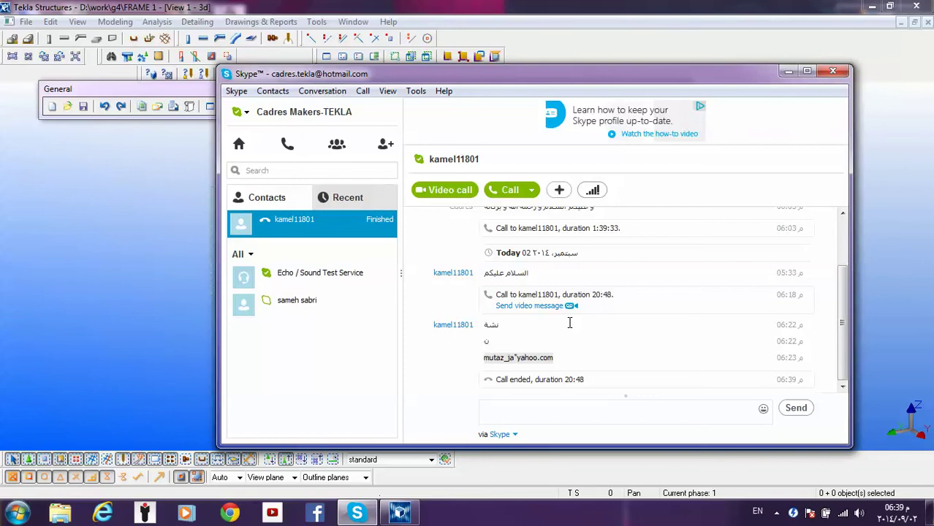
pyautogui.click(458, 193)
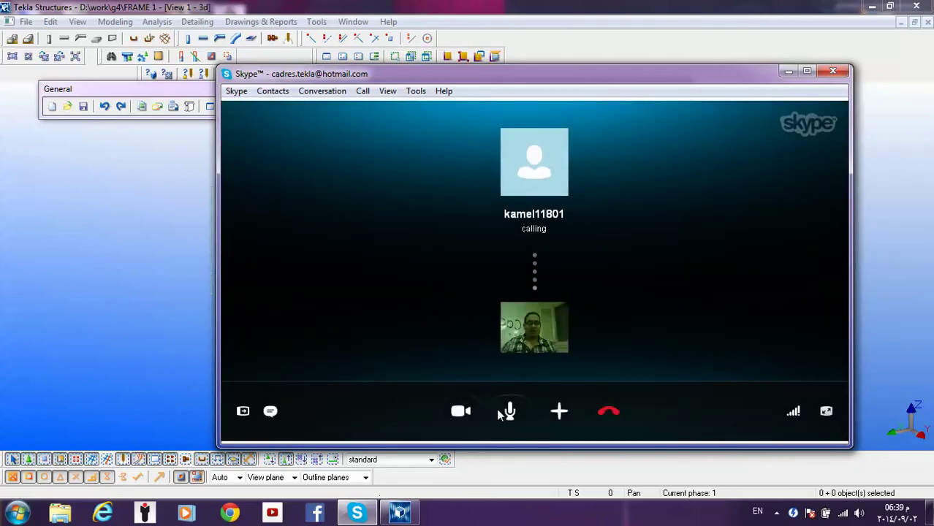
pyautogui.click(461, 412)
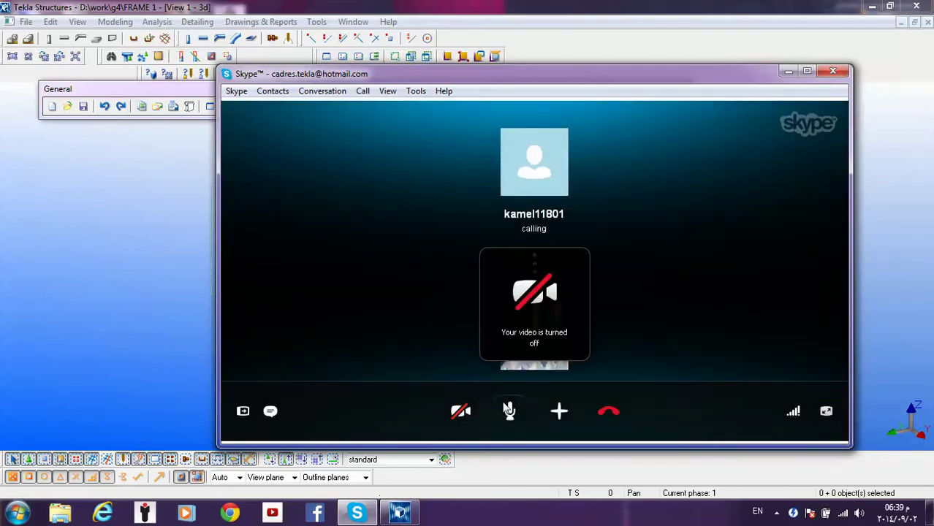
pyautogui.click(510, 413)
pyautogui.click(512, 412)
# Check the call's speaker settings and the Windows volume mixer levels.
pyautogui.click(794, 412)
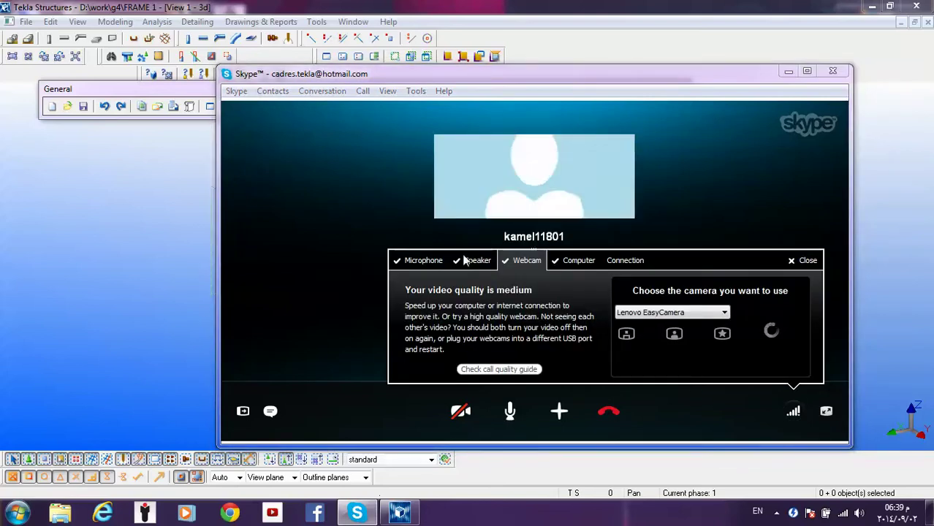
pyautogui.click(468, 261)
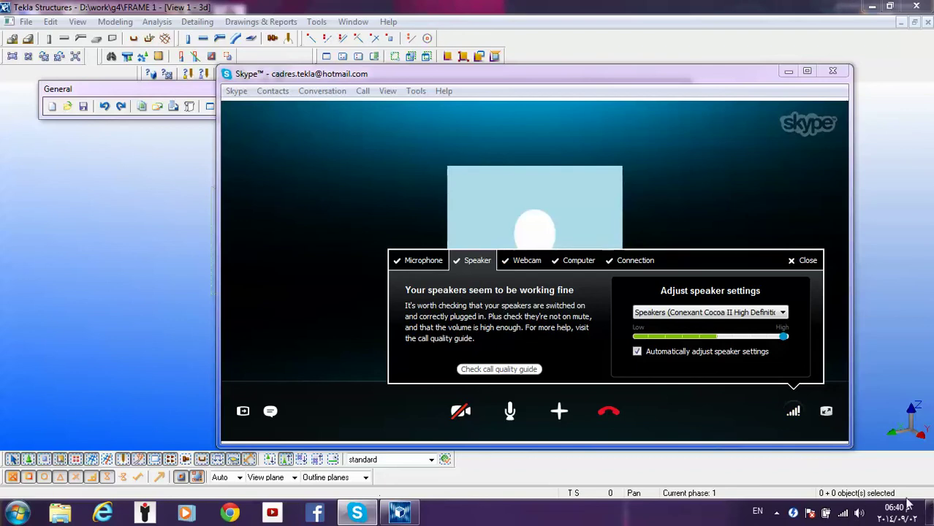
pyautogui.click(859, 513)
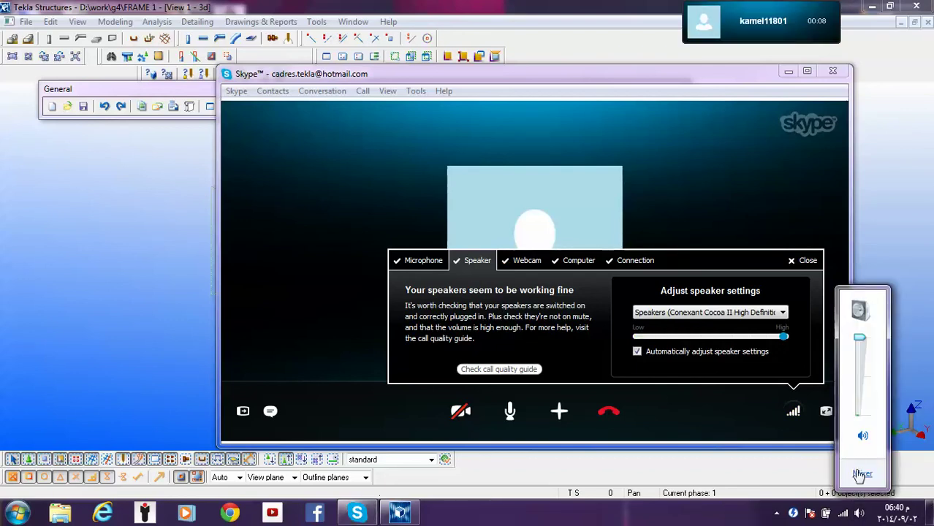
pyautogui.click(861, 475)
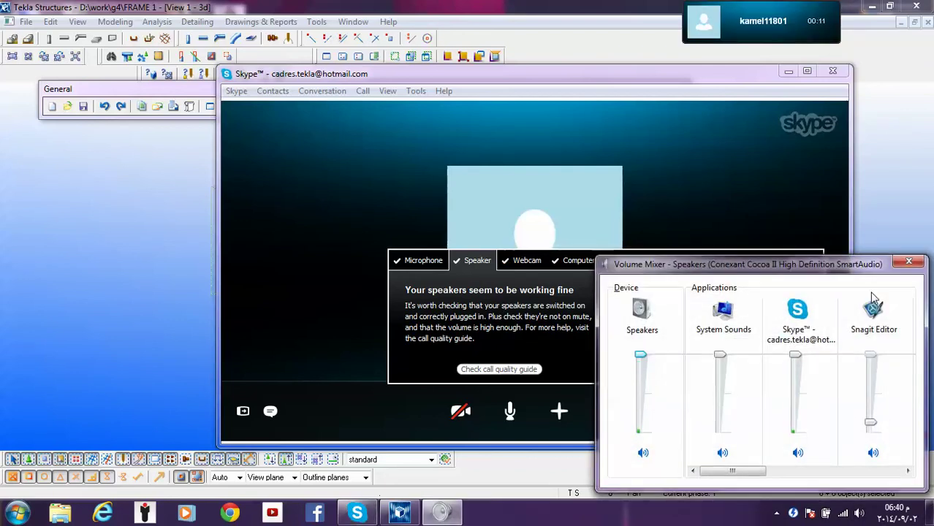
pyautogui.click(912, 263)
pyautogui.click(802, 259)
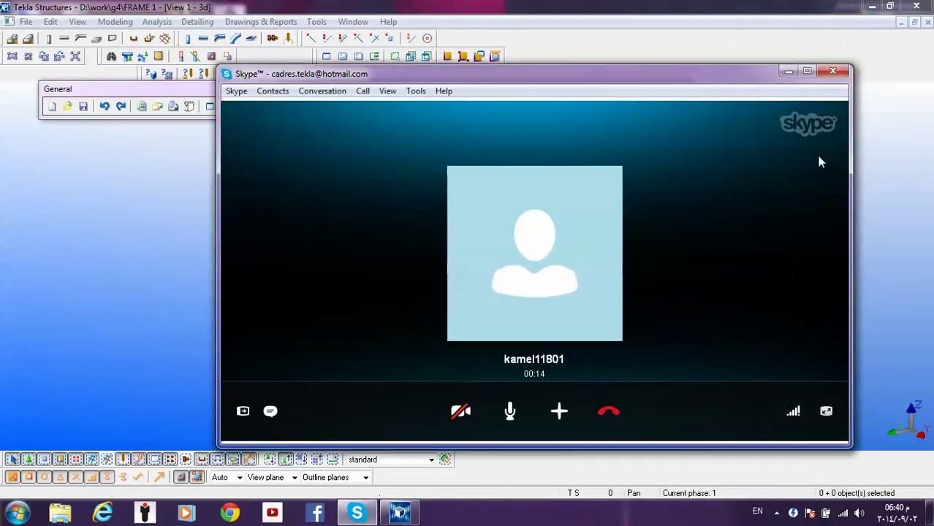
# Start sharing the full screen with the Skype contact and return to the Tekla Structures model.
pyautogui.click(788, 71)
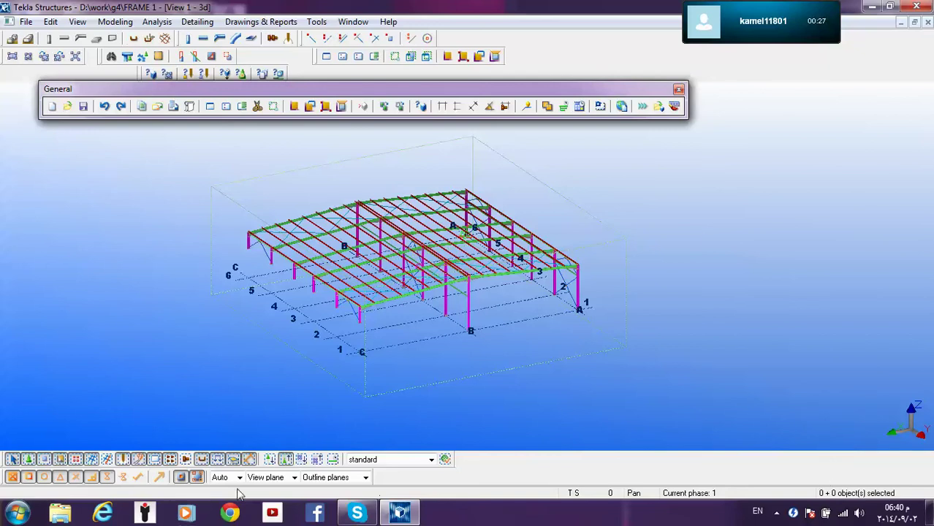
pyautogui.click(357, 511)
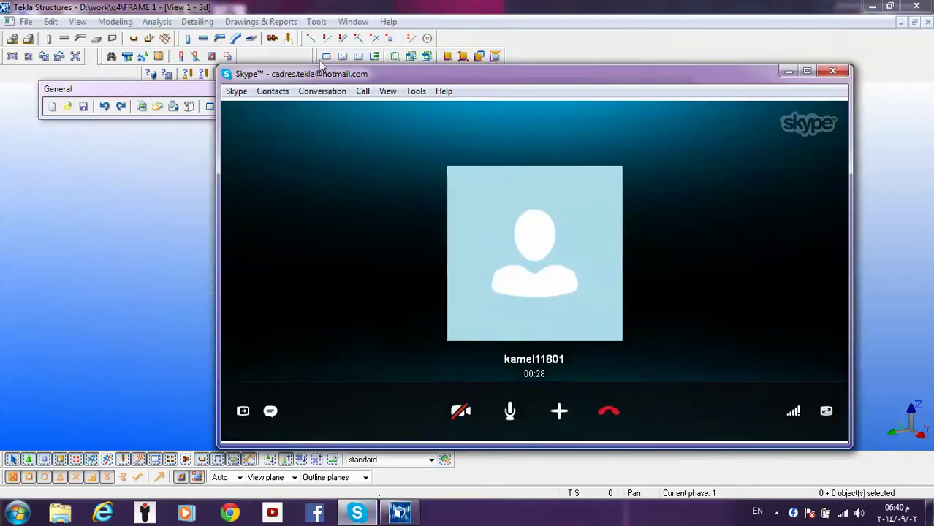
pyautogui.click(361, 91)
pyautogui.click(414, 290)
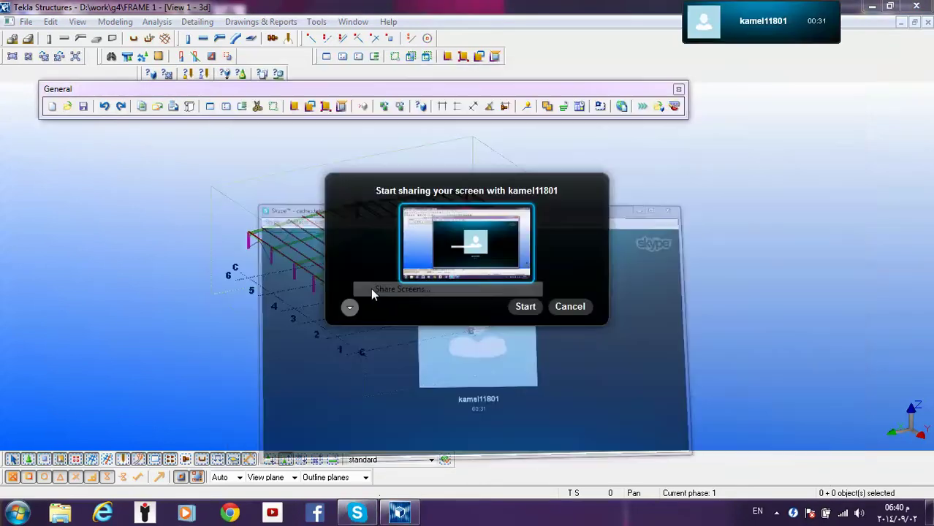
pyautogui.click(524, 306)
pyautogui.click(712, 254)
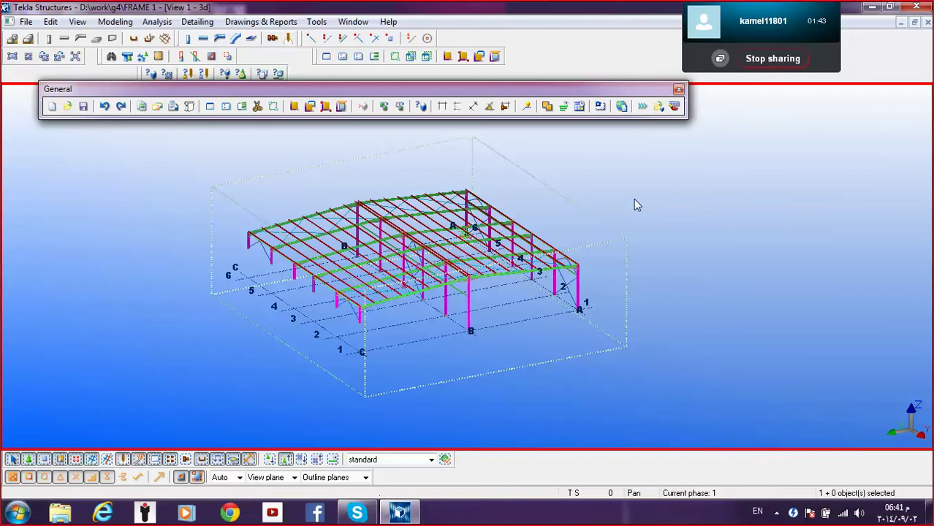
# Open the numbering settings for the frame model.
pyautogui.click(259, 23)
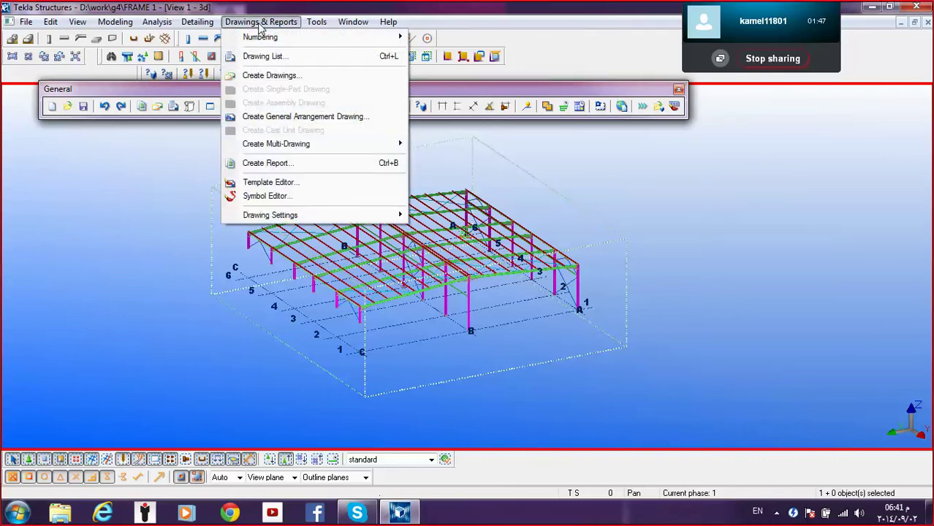
pyautogui.moveTo(272, 42)
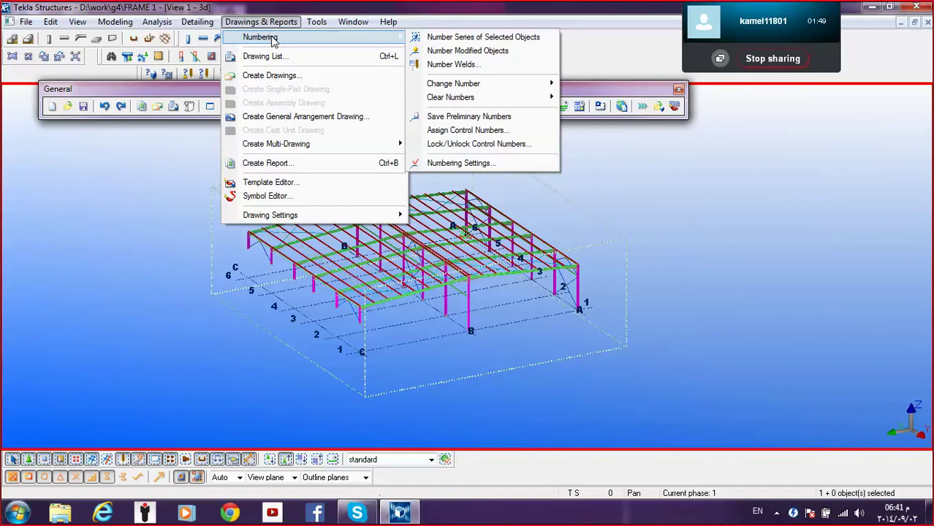
pyautogui.click(494, 164)
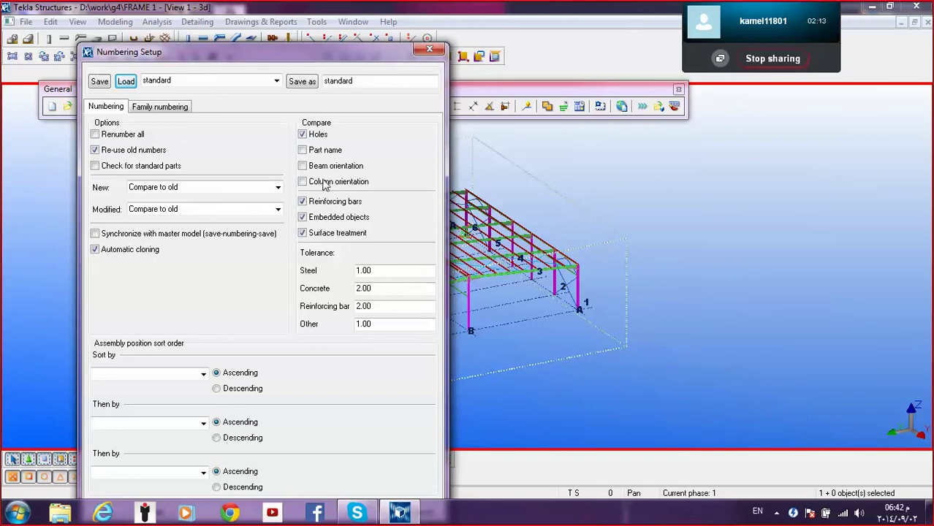
# Try switching the part name and holes comparison options on and off in the numbering setup.
pyautogui.click(307, 151)
pyautogui.click(306, 153)
pyautogui.click(305, 151)
pyautogui.click(303, 150)
pyautogui.click(322, 138)
pyautogui.click(302, 135)
# Review the numbering choices offered for new and modified parts.
pyautogui.click(146, 190)
pyautogui.click(146, 190)
pyautogui.click(146, 193)
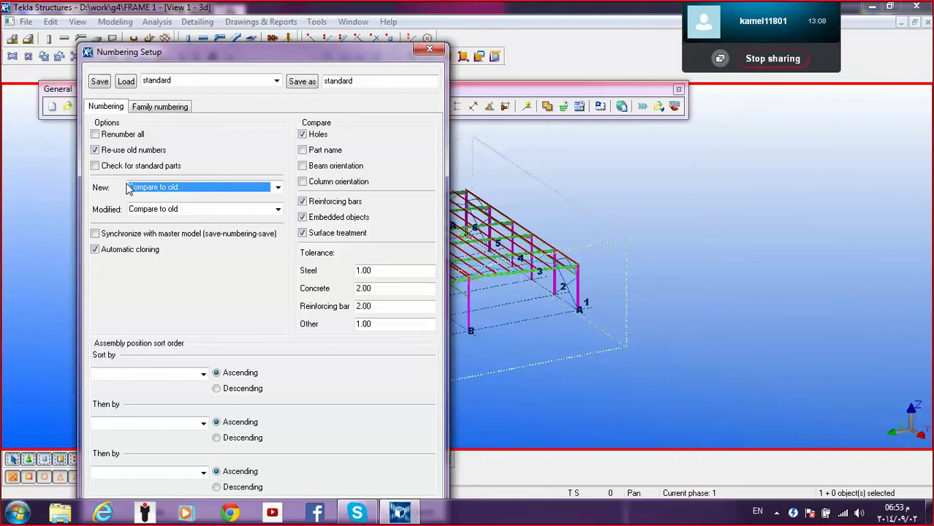
pyautogui.click(170, 210)
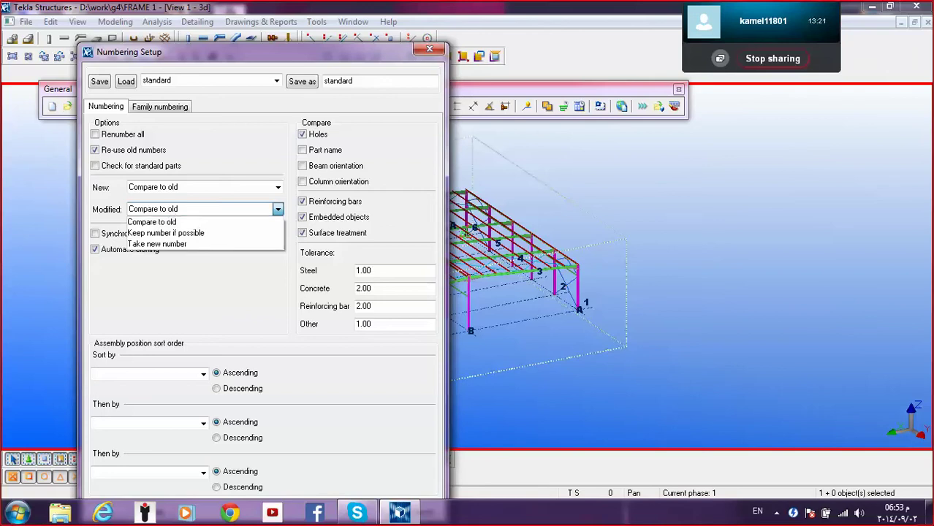
pyautogui.click(185, 257)
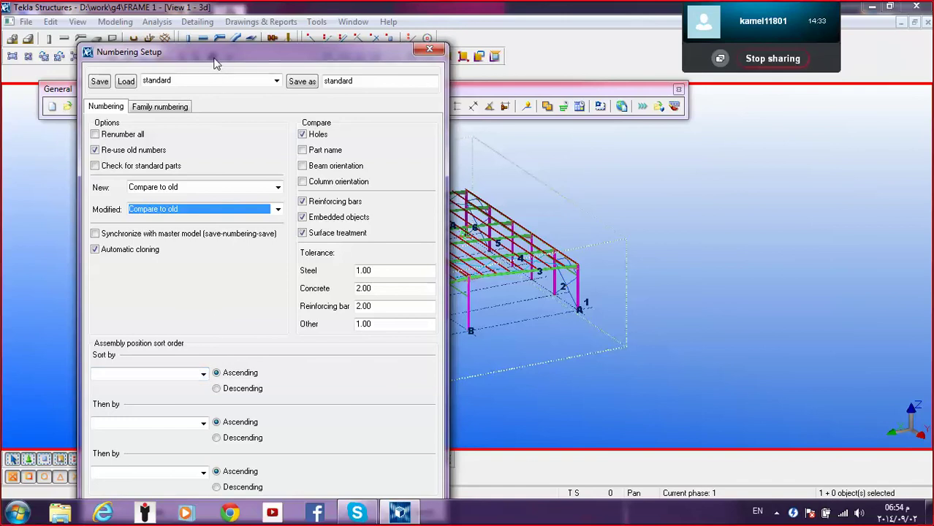
# Apply the numbering settings and close the setup dialog.
pyautogui.moveTo(217, 57); pyautogui.dragTo(214, 15)
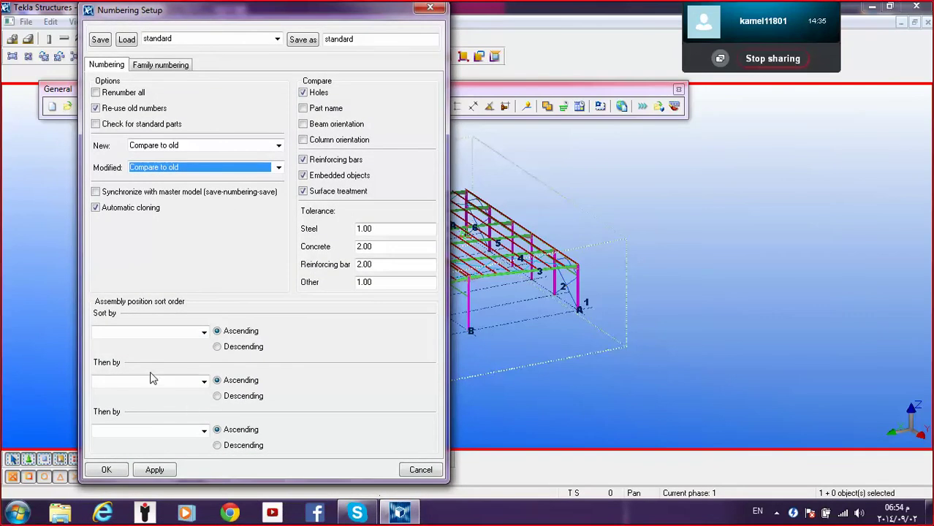
pyautogui.click(153, 470)
pyautogui.click(116, 471)
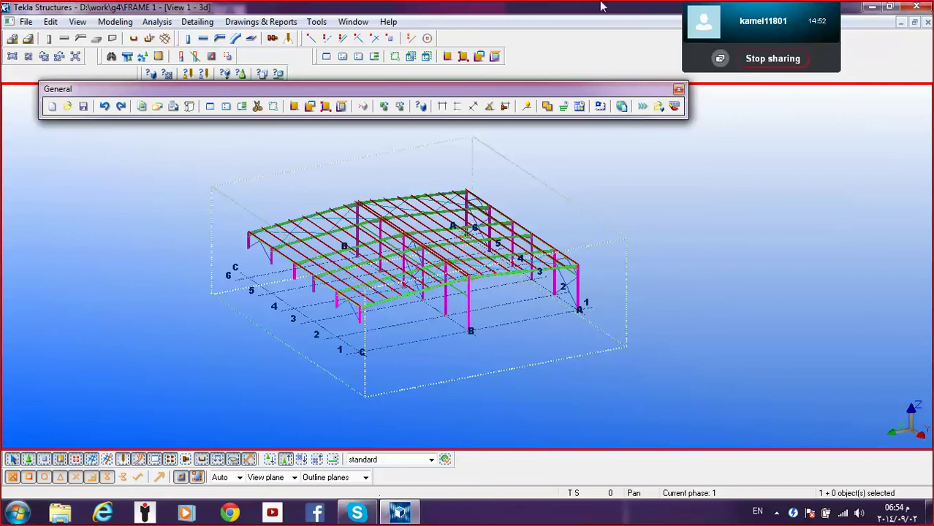
# Save the current settings as the model's defaults.
pyautogui.click(321, 22)
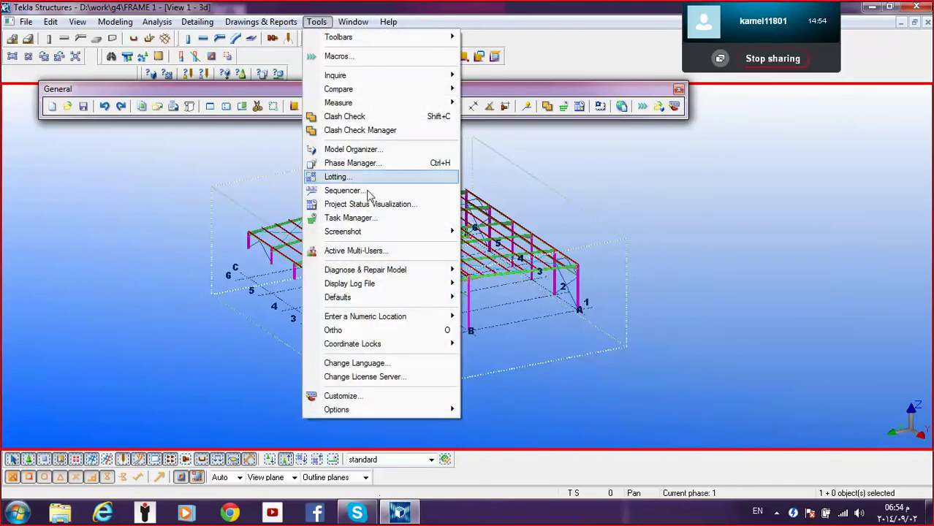
pyautogui.moveTo(404, 299)
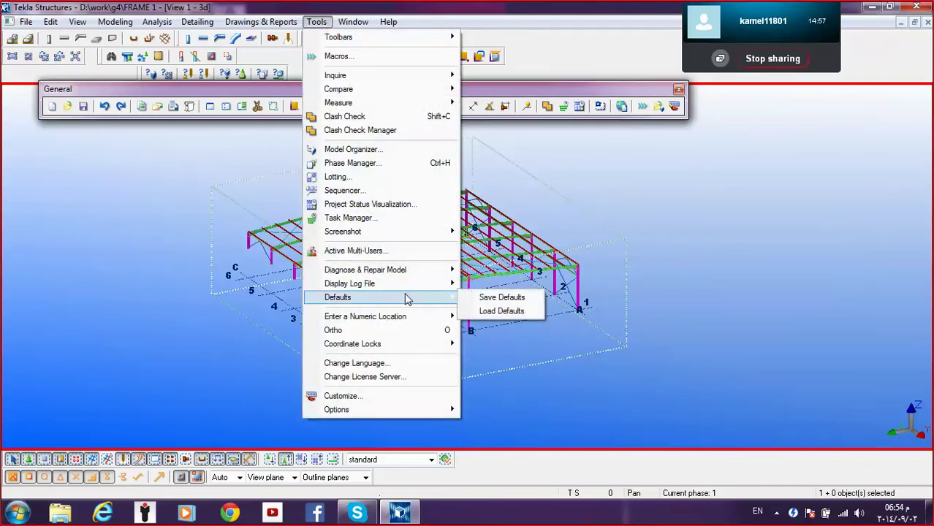
pyautogui.click(479, 300)
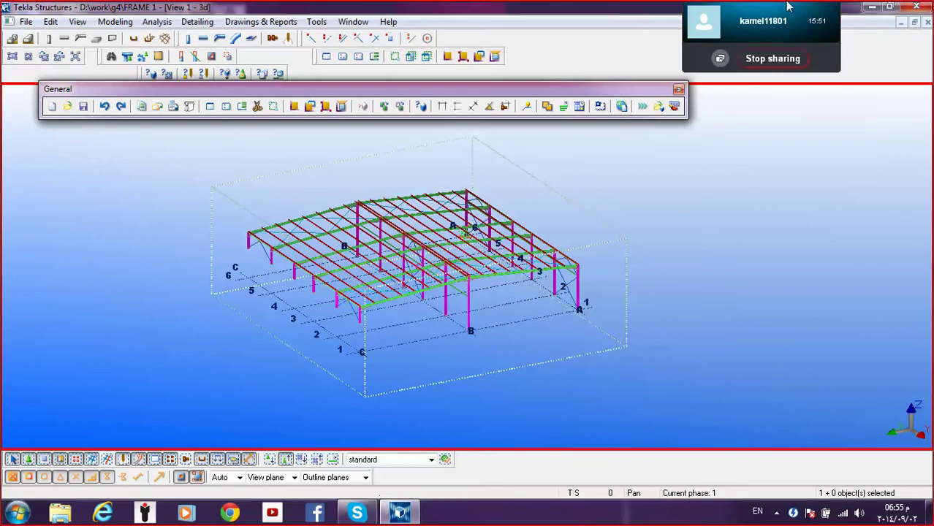
# Run numbering on the modified objects of the frame model, repeating it once.
pyautogui.click(527, 106)
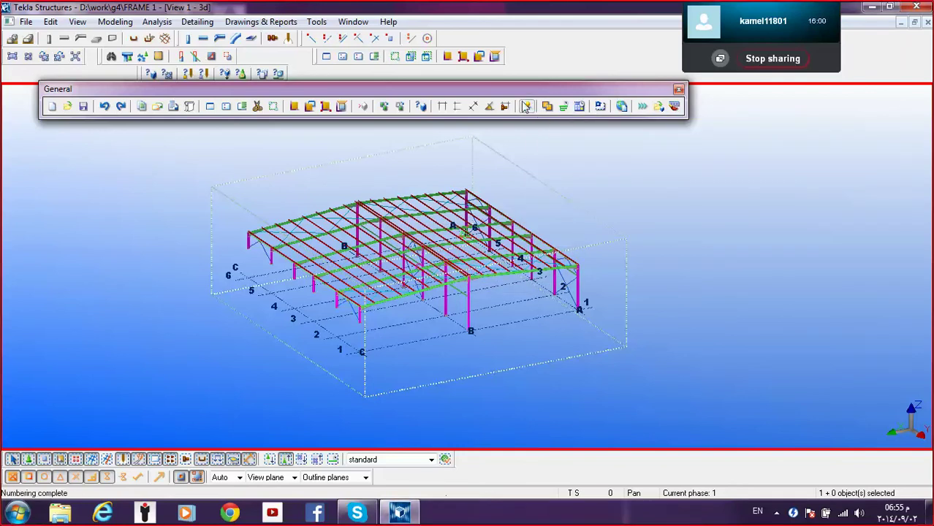
pyautogui.click(279, 21)
pyautogui.moveTo(284, 44)
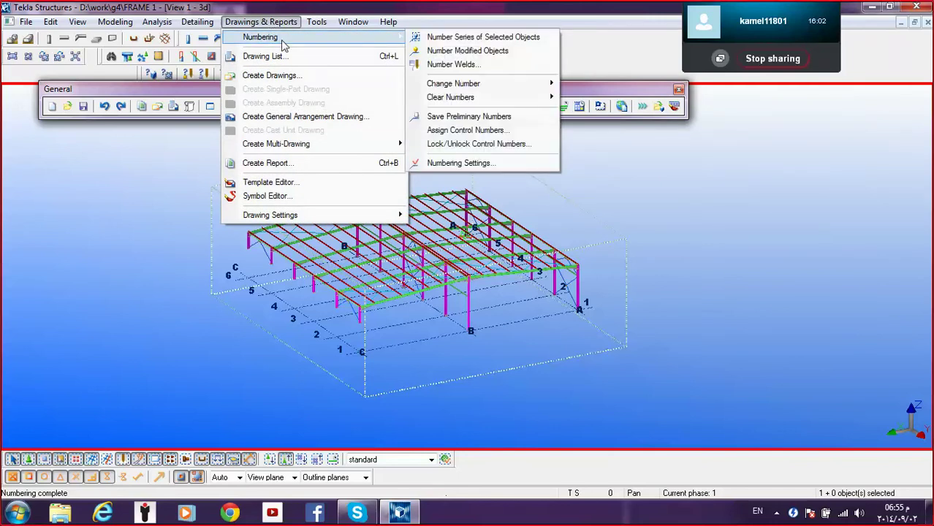
pyautogui.click(468, 50)
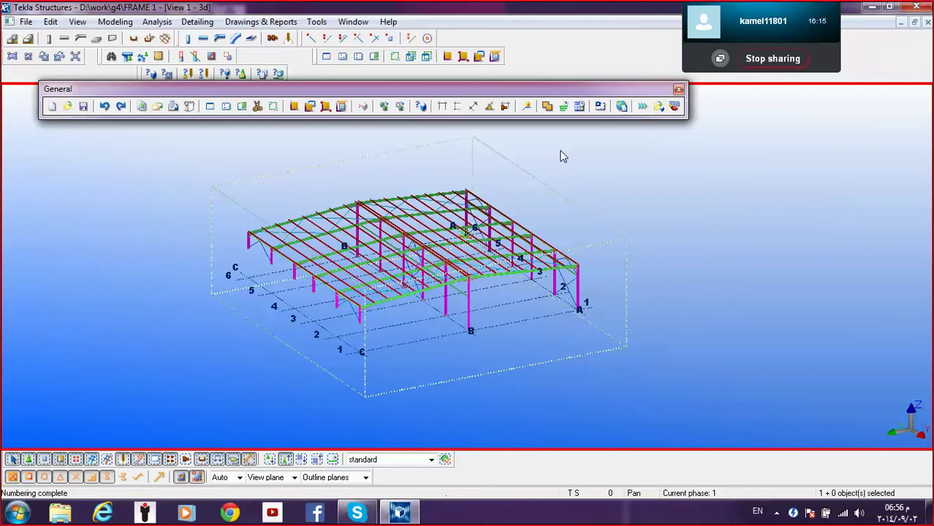
# Delete every drawing in the model's drawing list and close the list.
pyautogui.click(173, 106)
pyautogui.click(304, 286)
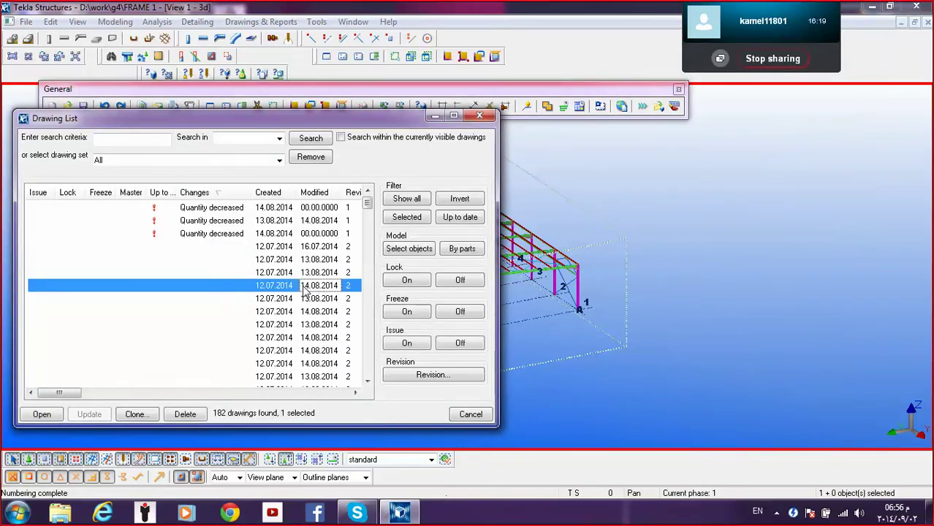
pyautogui.hotkey('ctrl', 'a')
pyautogui.press('Delete')
pyautogui.press('Return')
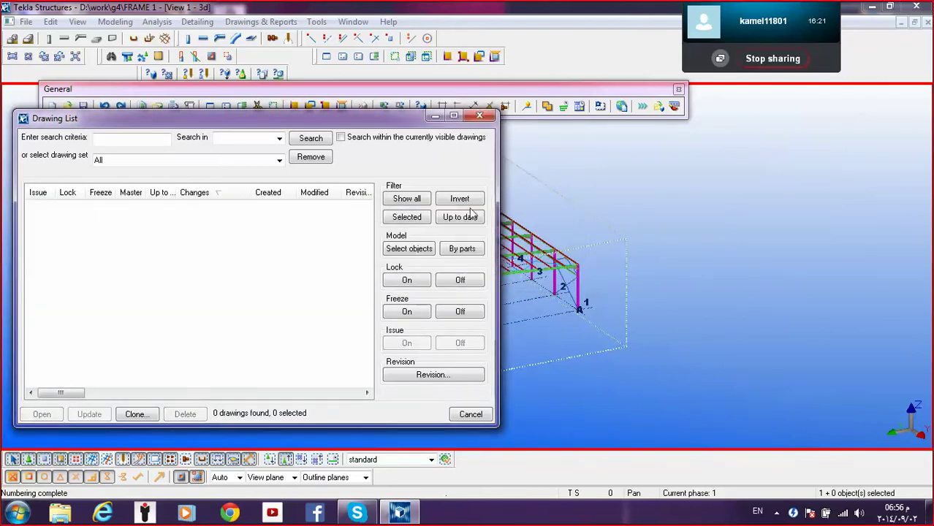
pyautogui.click(479, 116)
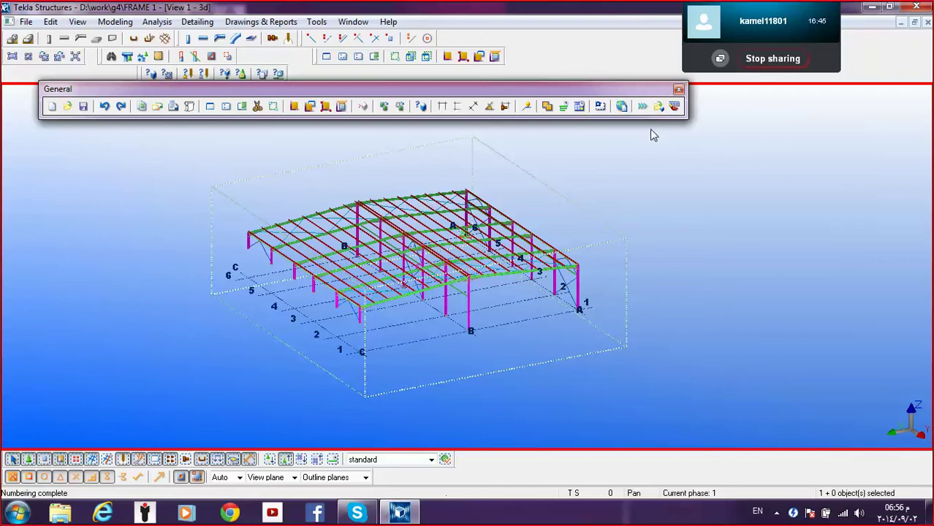
# Select the whole frame model and create an Assembly_List report from the selected objects.
pyautogui.moveTo(675, 143); pyautogui.dragTo(63, 386)
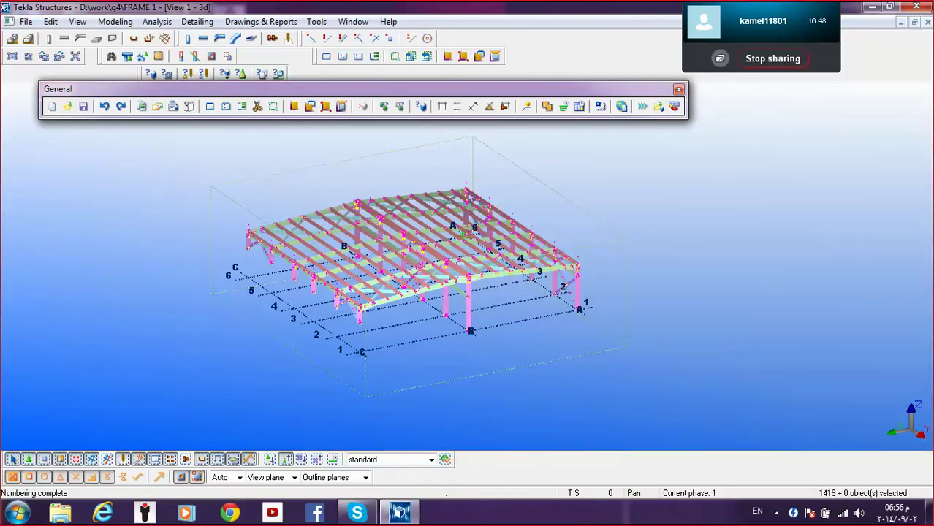
pyautogui.click(143, 108)
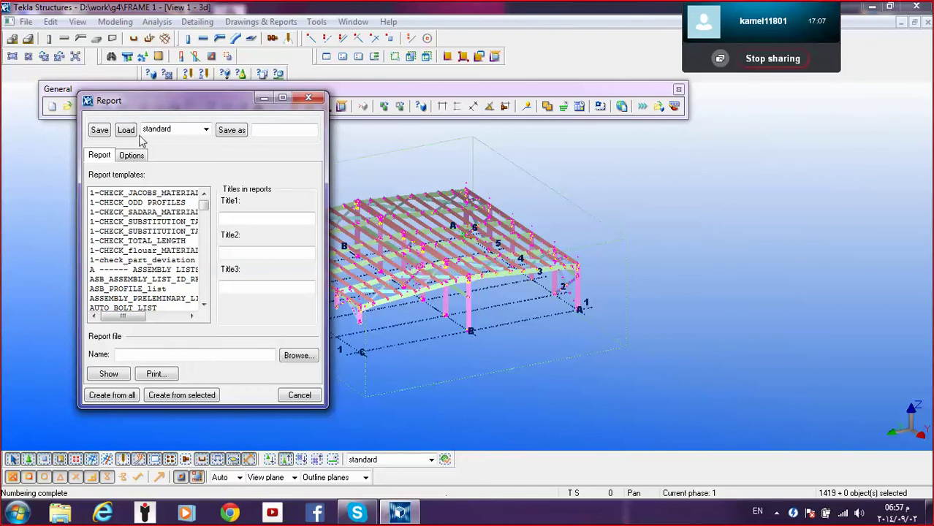
pyautogui.moveTo(177, 99); pyautogui.dragTo(133, 85)
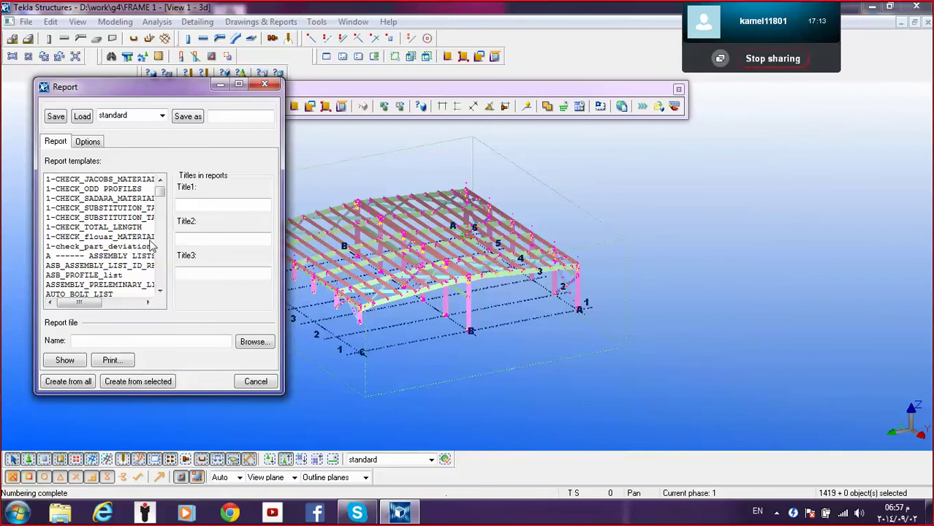
pyautogui.click(160, 291)
pyautogui.click(160, 291)
pyautogui.click(160, 291)
pyautogui.click(160, 290)
pyautogui.click(160, 291)
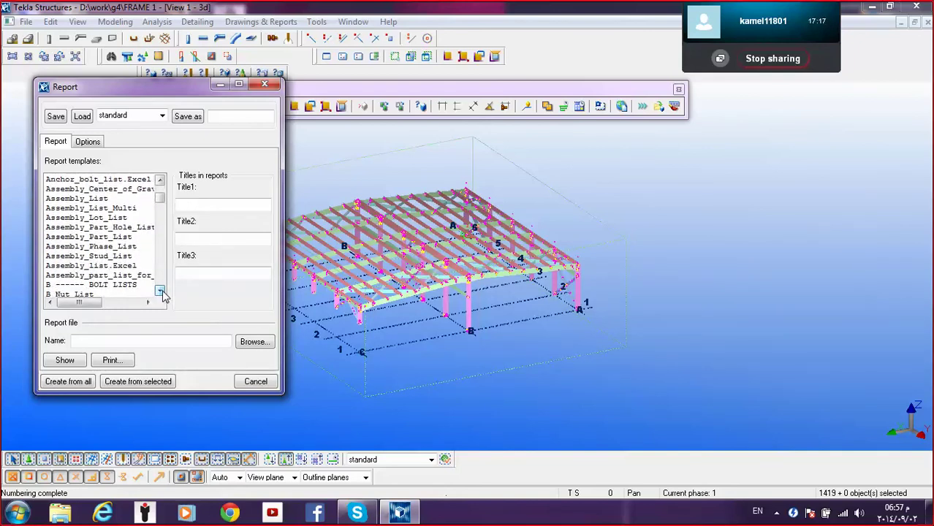
pyautogui.click(95, 200)
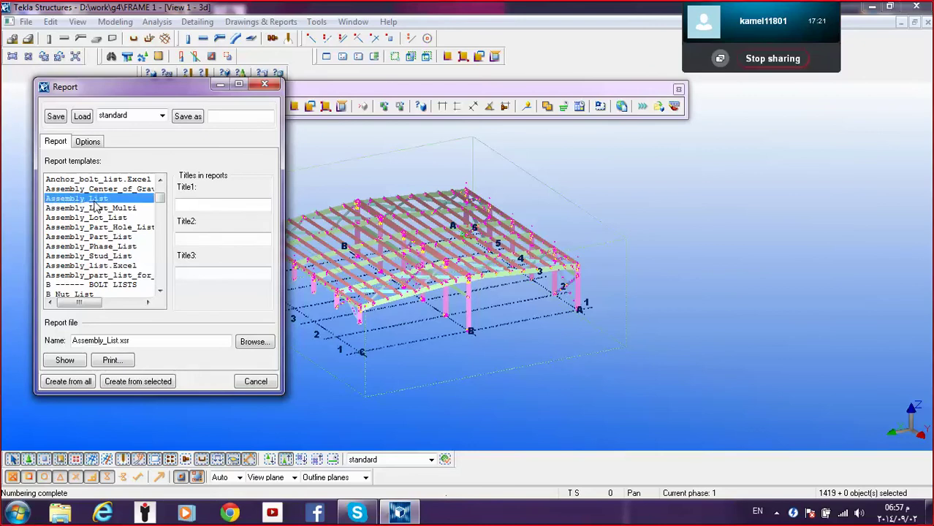
pyautogui.click(140, 383)
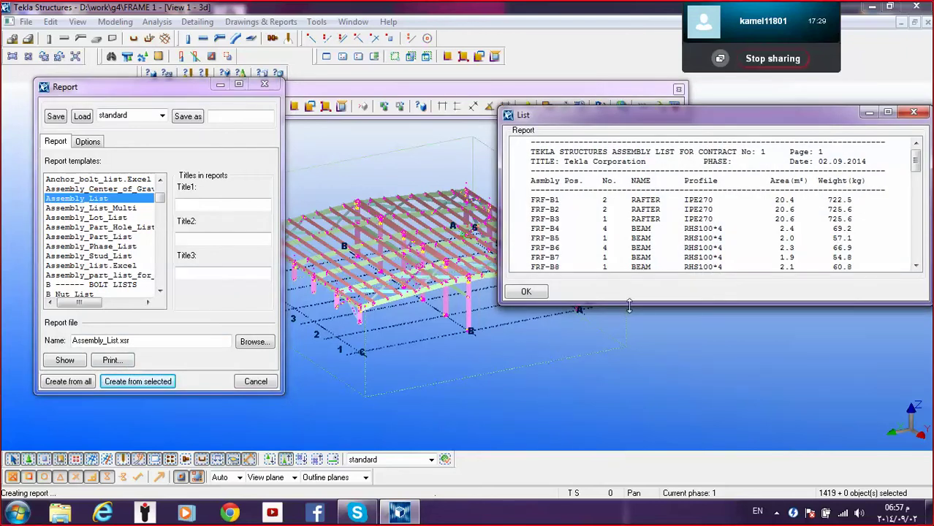
# Examine the assembly positions in the enlarged report, highlight the FRF-PL1 plate row, and close the Report dialog.
pyautogui.moveTo(629, 306); pyautogui.dragTo(630, 459)
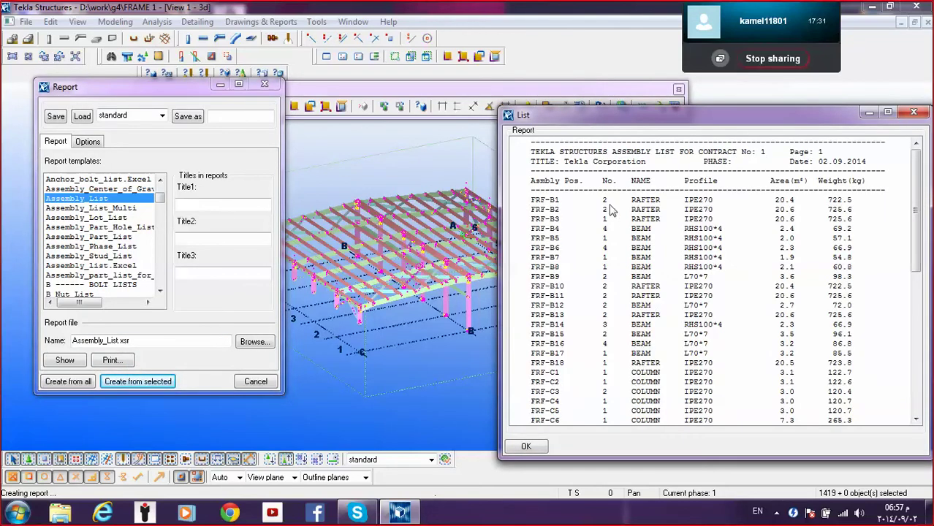
pyautogui.scroll(-6, 576, 214)
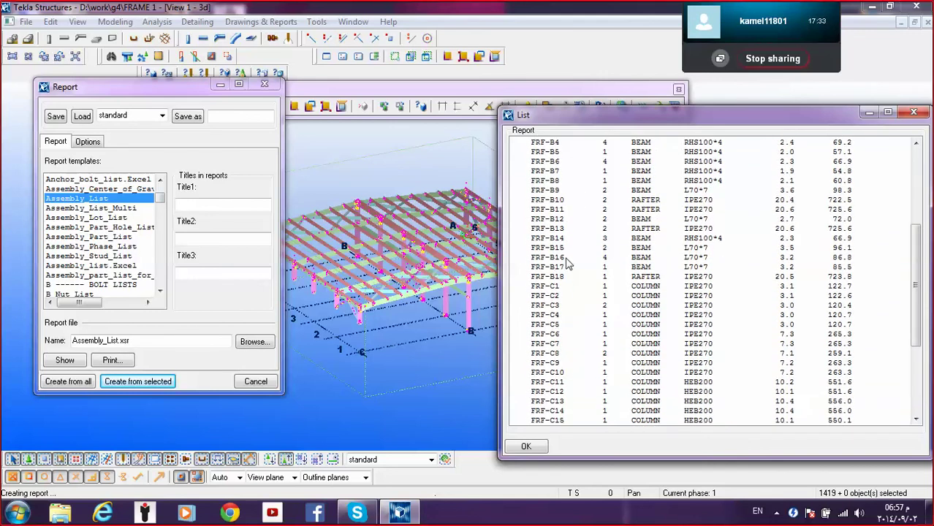
pyautogui.scroll(-3, 563, 270)
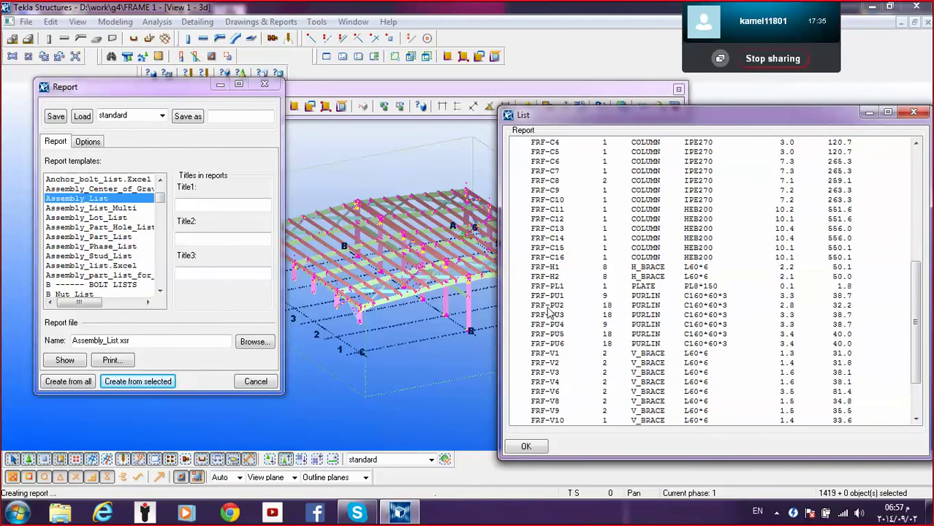
pyautogui.click(617, 296)
pyautogui.click(623, 286)
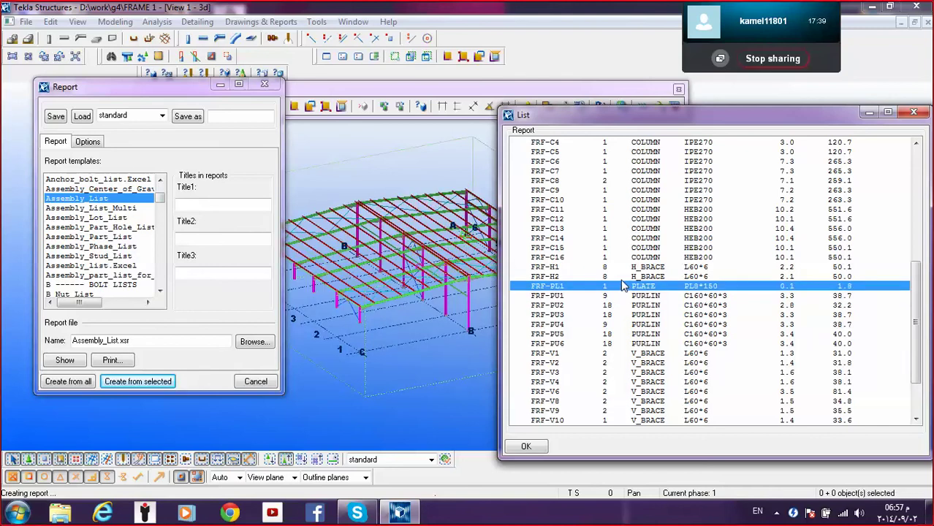
pyautogui.click(264, 84)
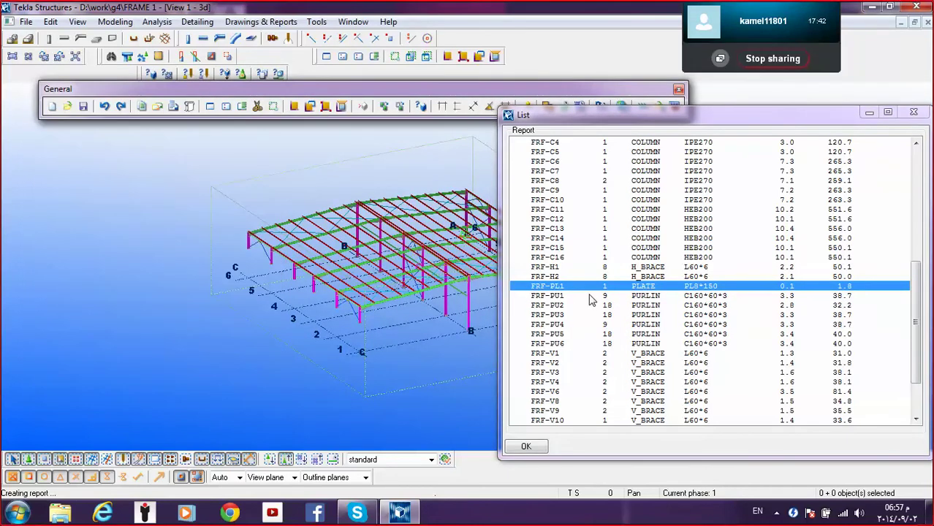
pyautogui.click(606, 382)
pyautogui.click(574, 286)
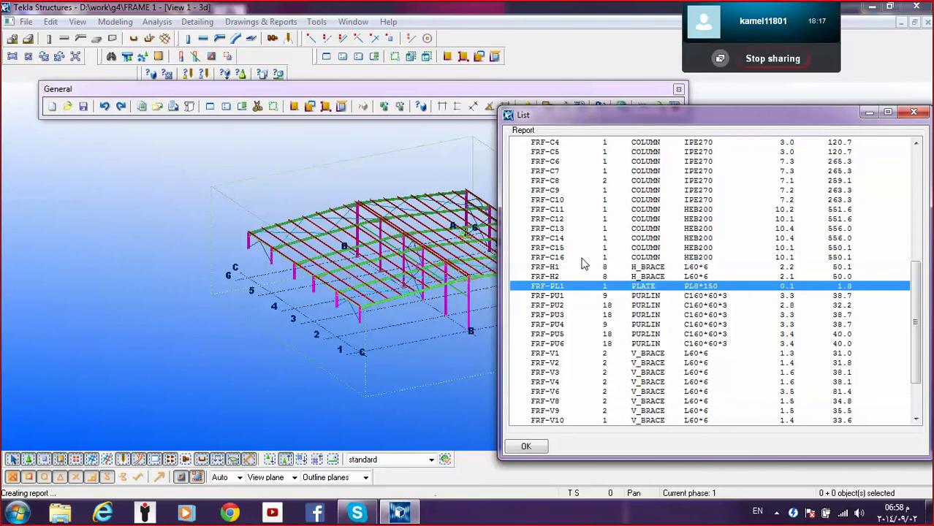
# Open the selection filter and set its rule to category Assembly with property Position number.
pyautogui.click(167, 226)
pyautogui.moveTo(163, 227); pyautogui.dragTo(80, 224, button='middle')
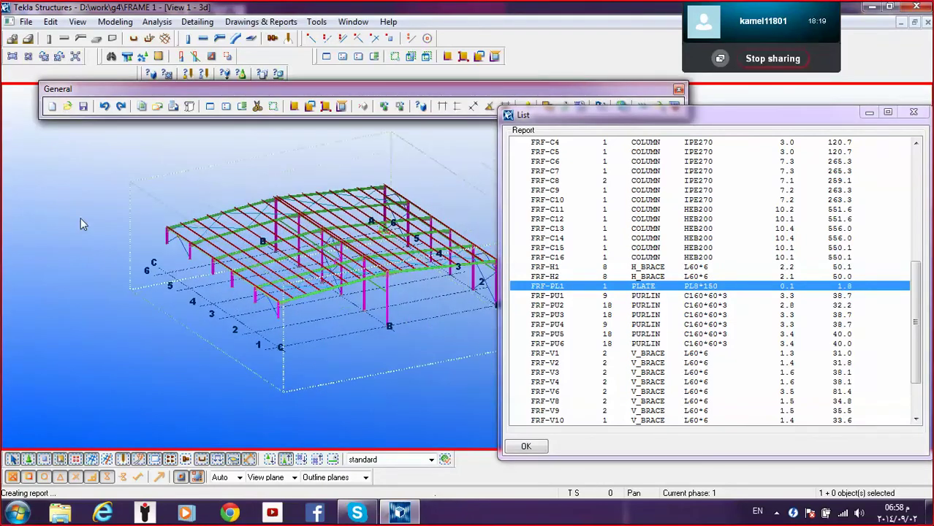
pyautogui.moveTo(271, 396); pyautogui.dragTo(205, 407, button='middle')
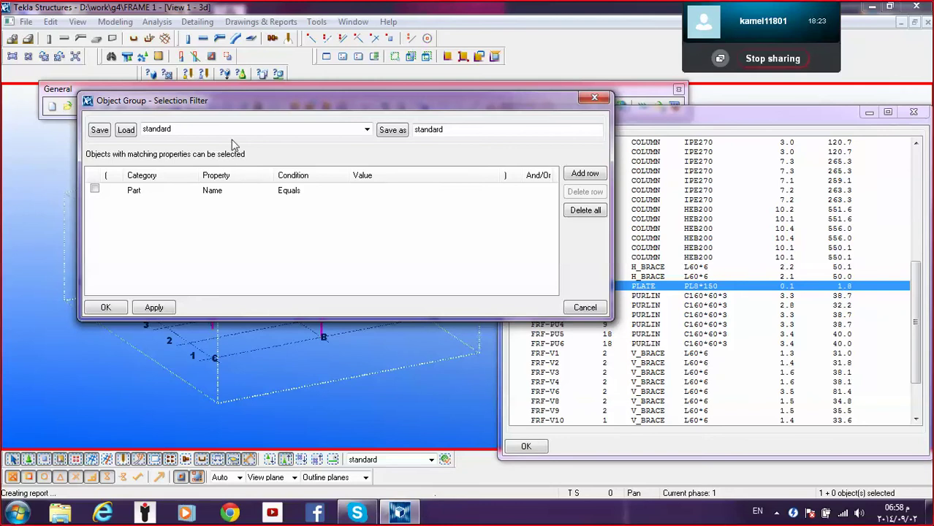
pyautogui.moveTo(234, 104); pyautogui.dragTo(502, 304)
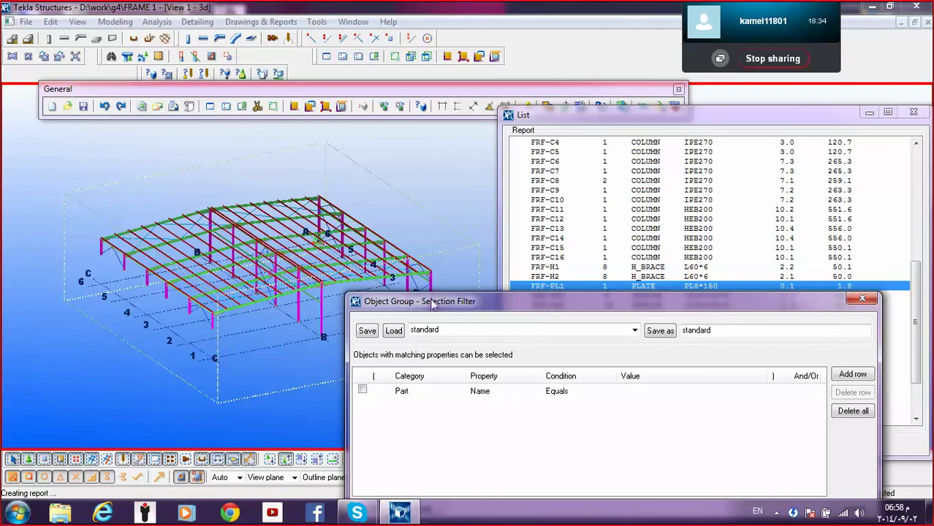
pyautogui.click(362, 390)
pyautogui.click(424, 394)
pyautogui.click(443, 395)
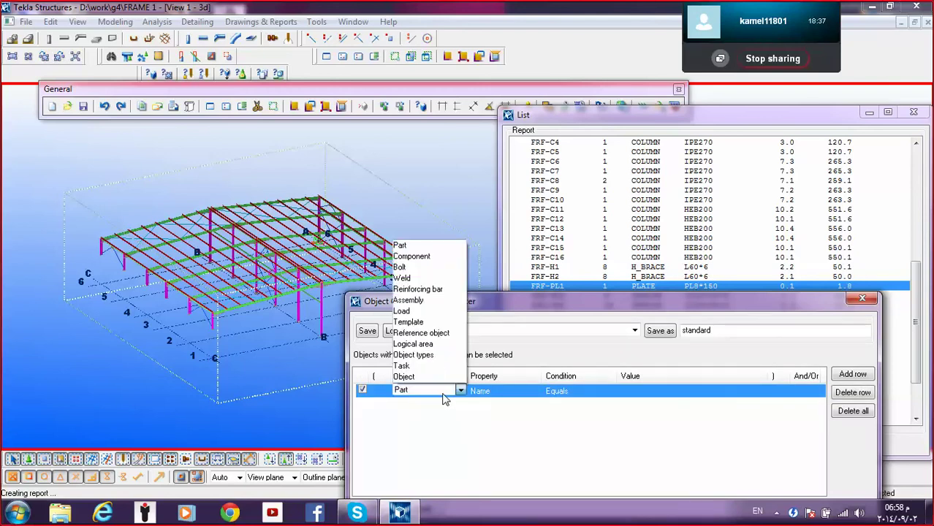
pyautogui.click(444, 300)
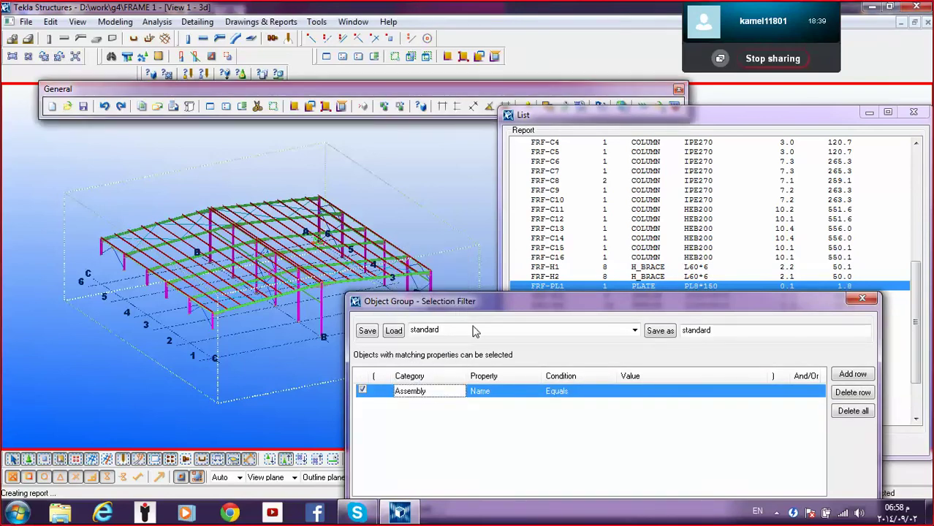
pyautogui.click(500, 395)
pyautogui.click(513, 391)
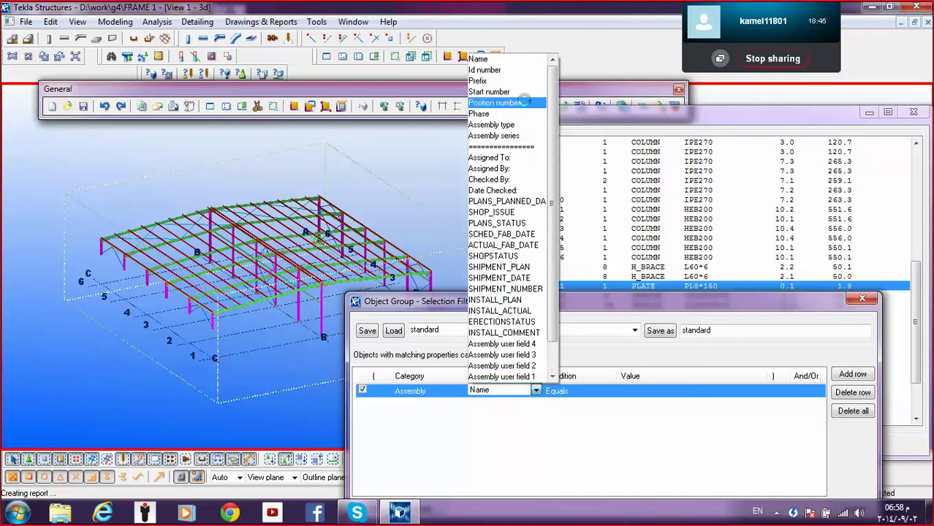
pyautogui.click(527, 105)
# Set the filter rule's value to FRF-PL1, then apply the selection filter and close it.
pyautogui.click(645, 398)
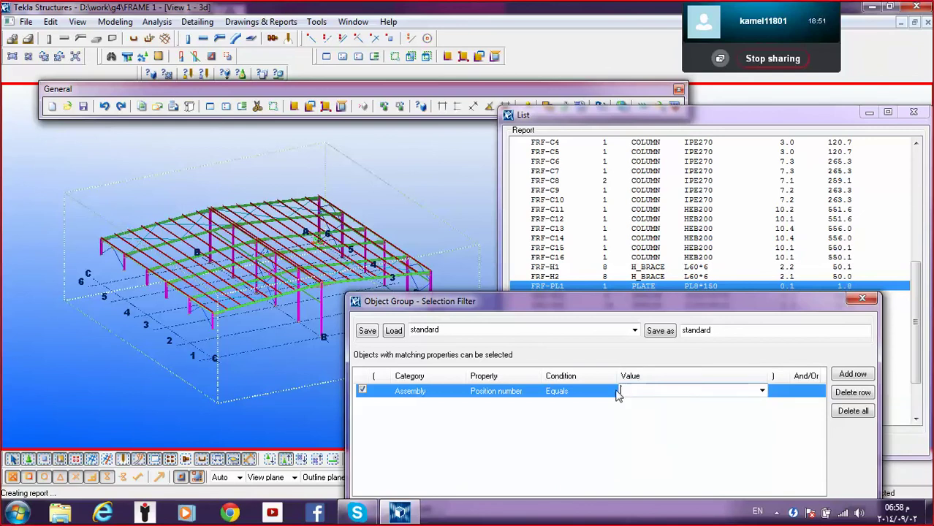
pyautogui.press('capslock')
pyautogui.write('F')
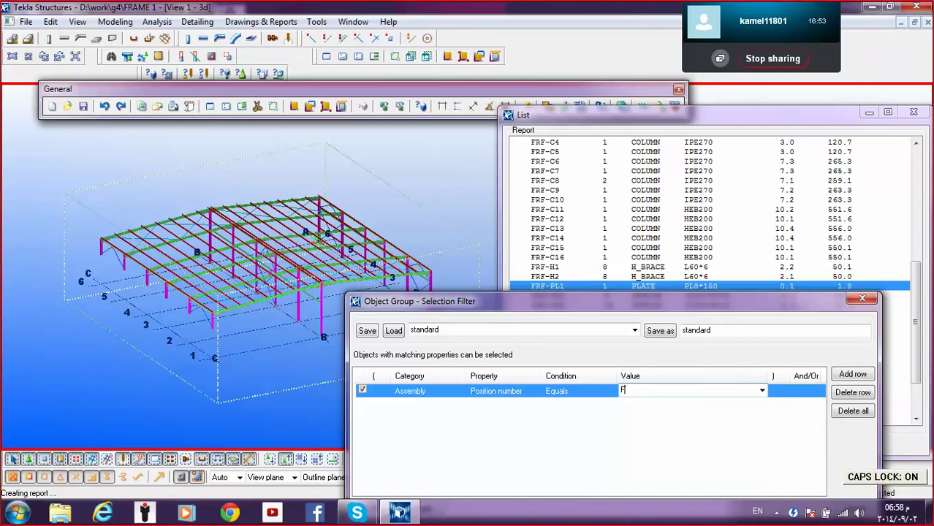
pyautogui.write('RF')
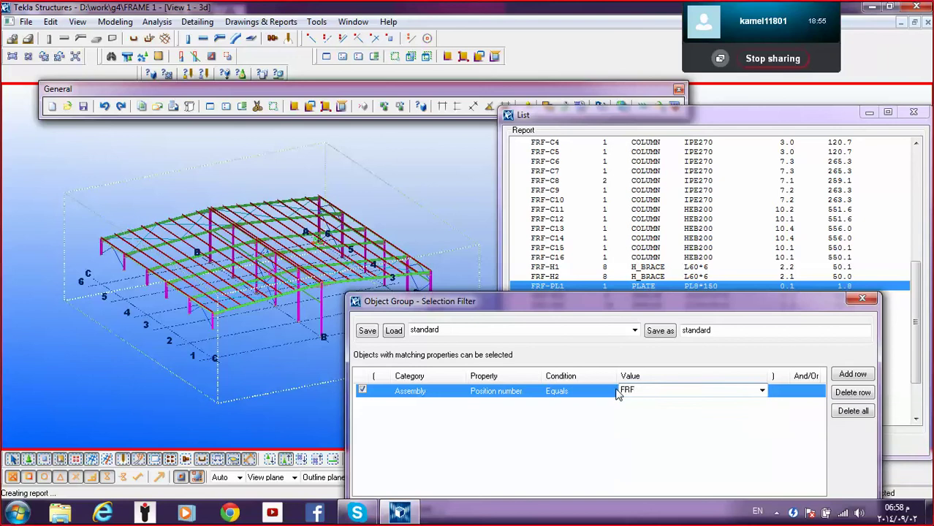
pyautogui.write('-PL1')
pyautogui.moveTo(485, 301); pyautogui.dragTo(478, 195)
pyautogui.click(413, 401)
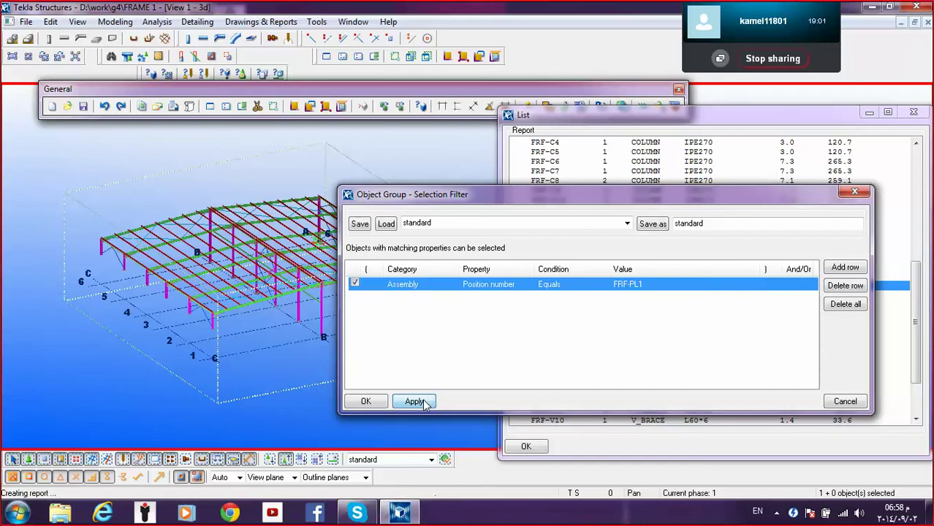
pyautogui.click(378, 403)
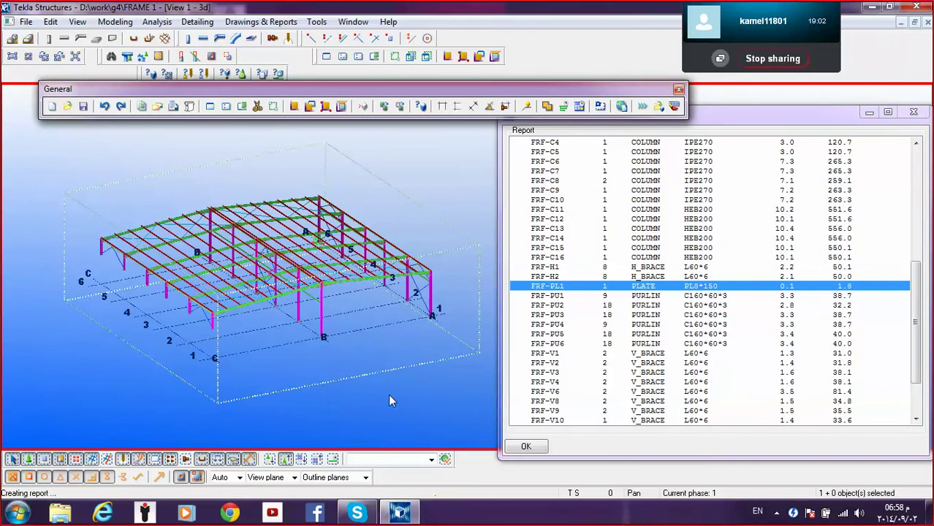
# Select the filtered plate assembly across the whole model and fit the work area to it in the selected views.
pyautogui.moveTo(486, 144); pyautogui.dragTo(18, 407)
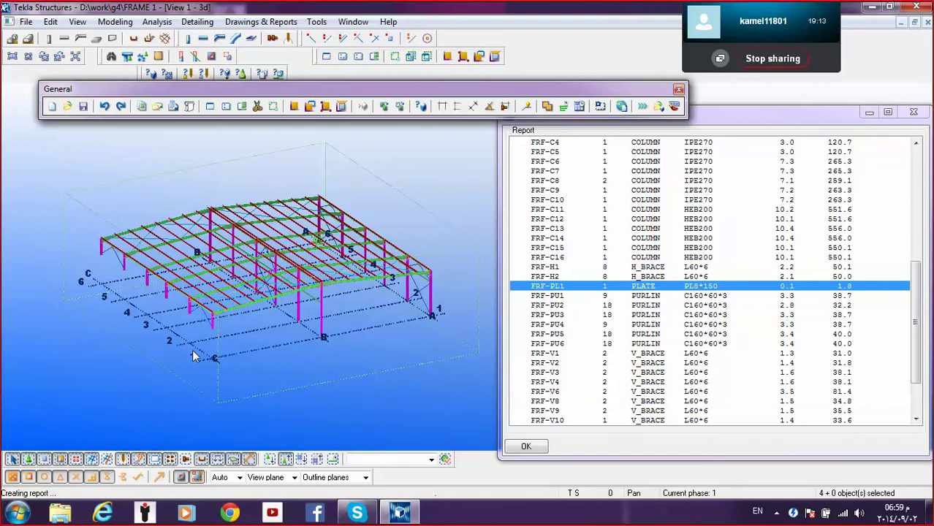
pyautogui.moveTo(193, 349); pyautogui.dragTo(235, 368, button='middle')
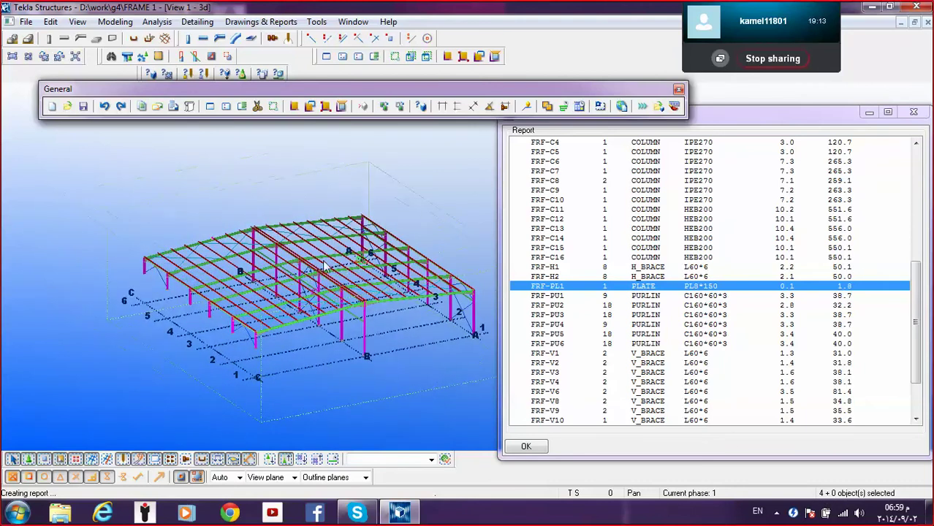
pyautogui.rightClick(415, 173)
pyautogui.moveTo(493, 350)
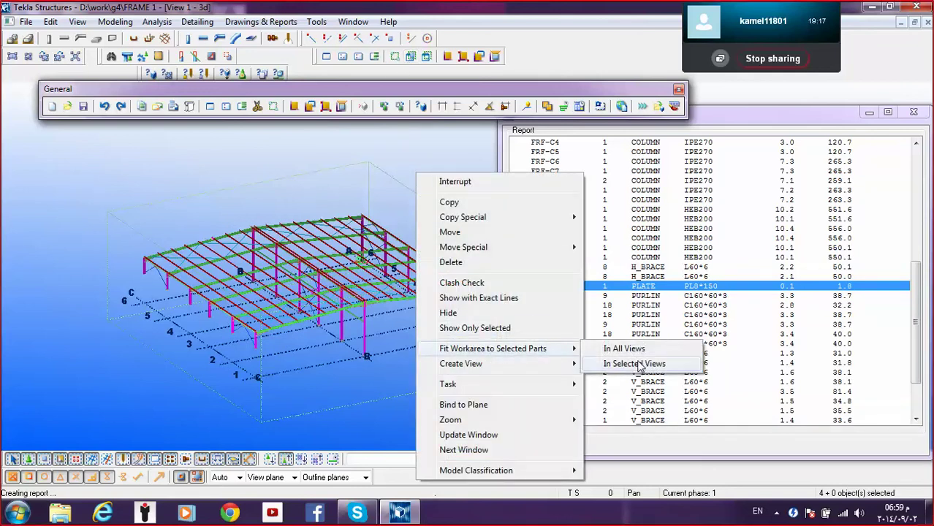
pyautogui.click(634, 363)
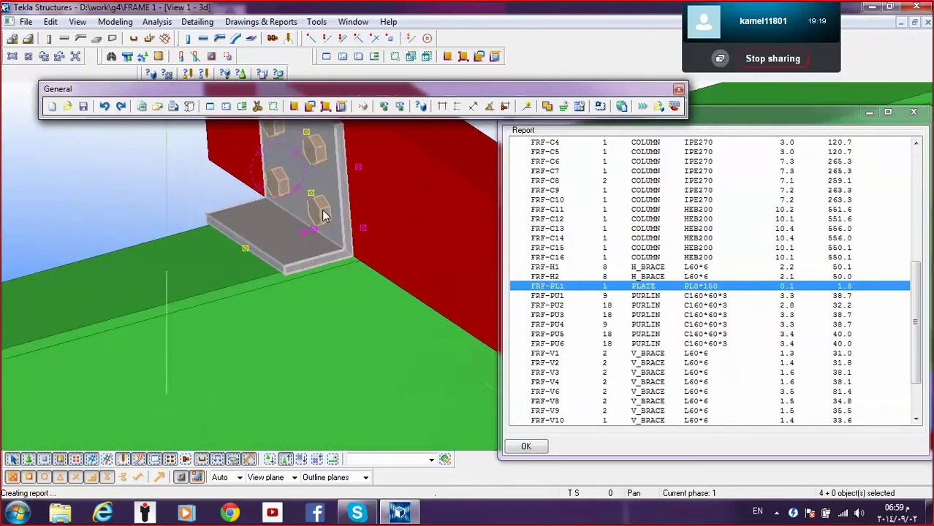
pyautogui.scroll(-3, 294, 280)
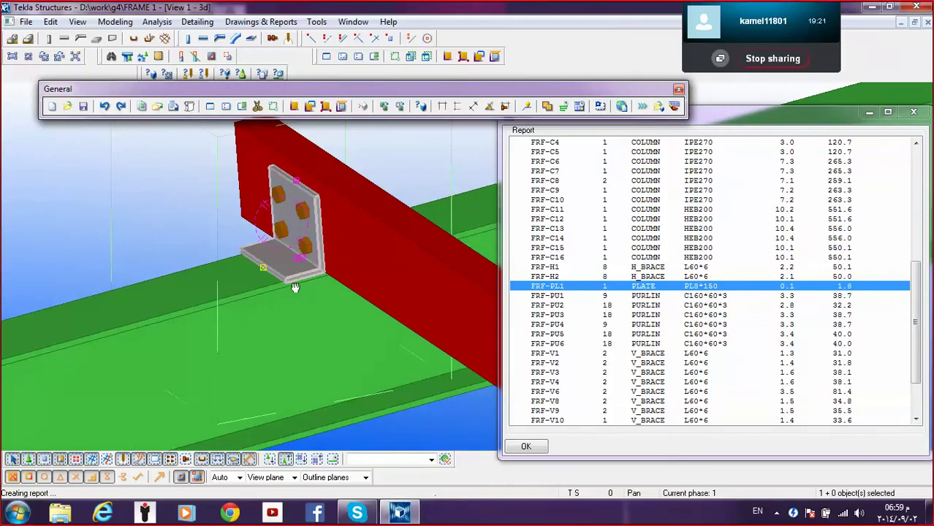
pyautogui.scroll(4, 294, 287)
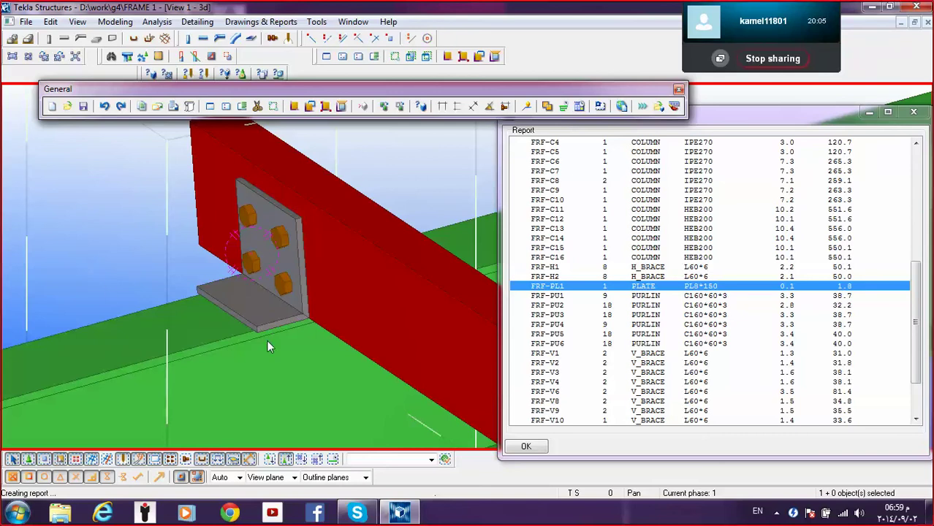
# Clear the assembly prefix of the bolted angle plate's numbering series, modify the part, and run the model numbering.
pyautogui.click(272, 308)
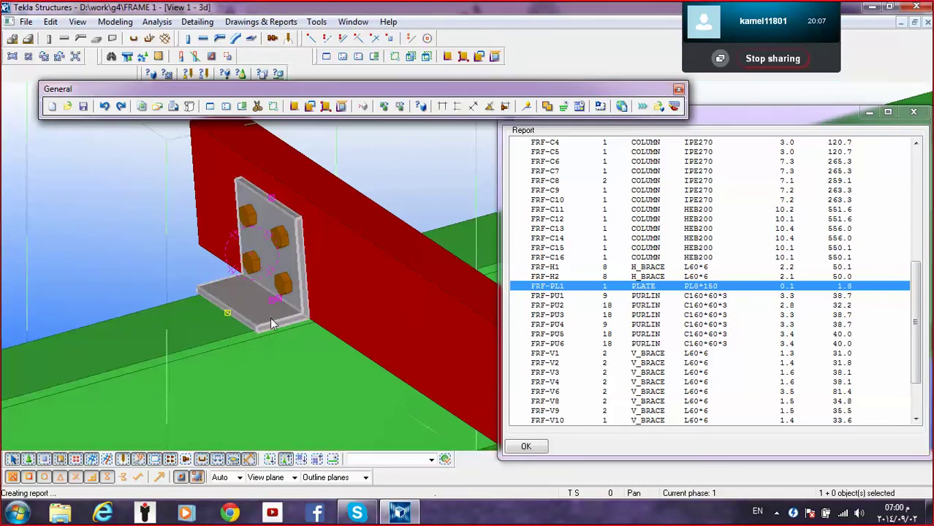
pyautogui.doubleClick(269, 325)
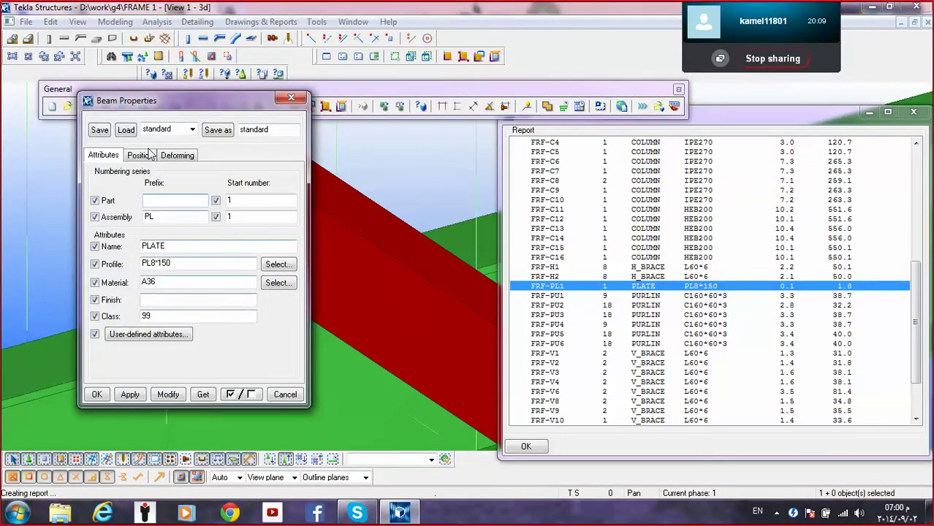
pyautogui.moveTo(192, 105); pyautogui.dragTo(750, 166)
pyautogui.moveTo(729, 278); pyautogui.dragTo(673, 291)
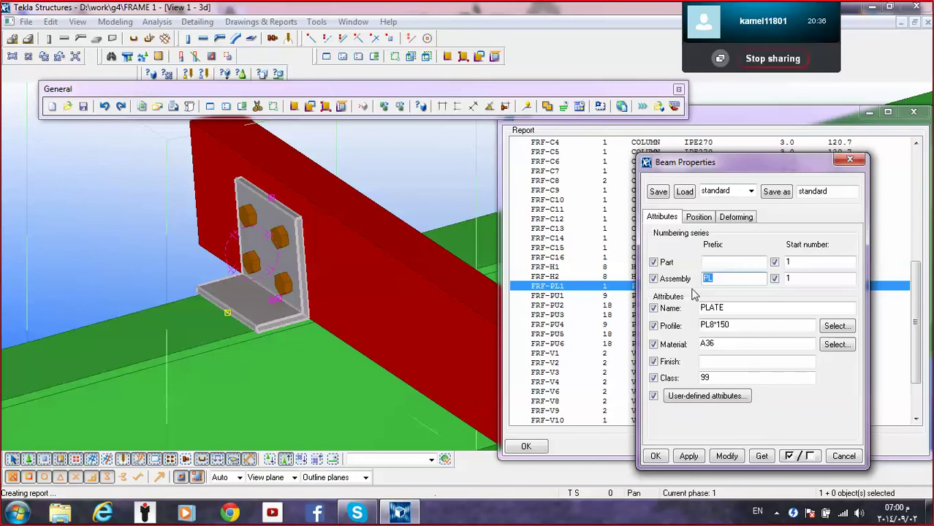
pyautogui.press('BackSpace')
pyautogui.click(728, 458)
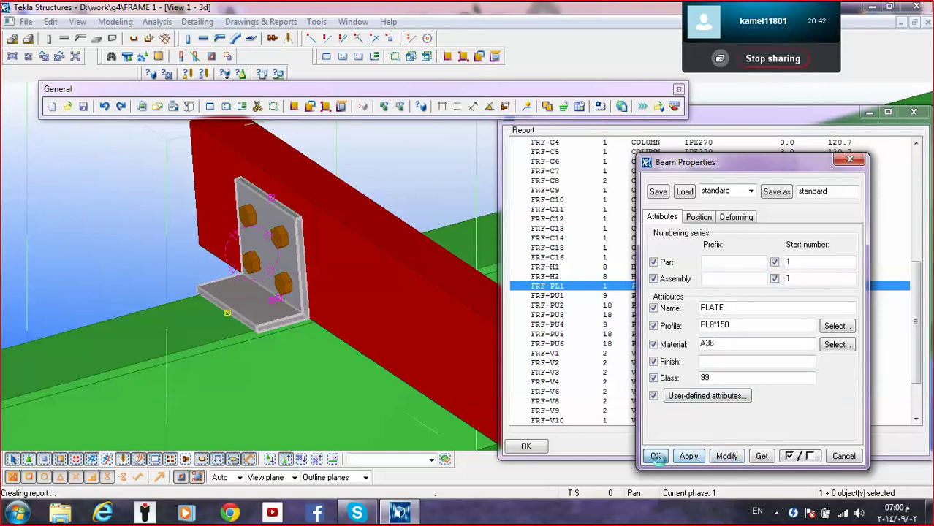
pyautogui.click(656, 457)
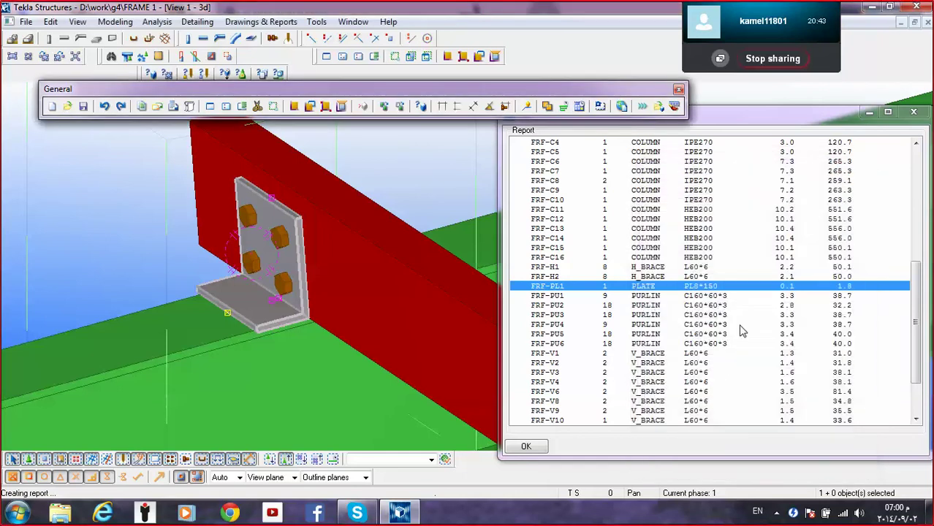
pyautogui.click(913, 113)
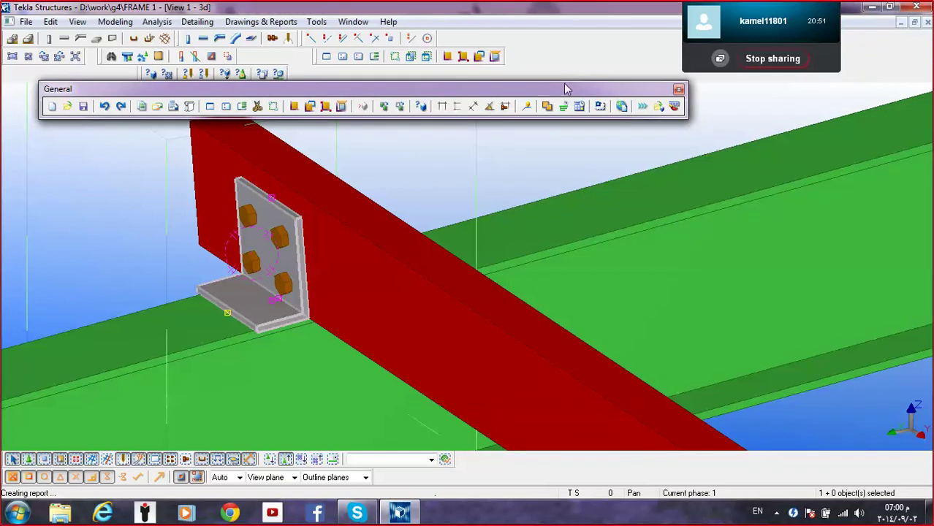
pyautogui.click(545, 106)
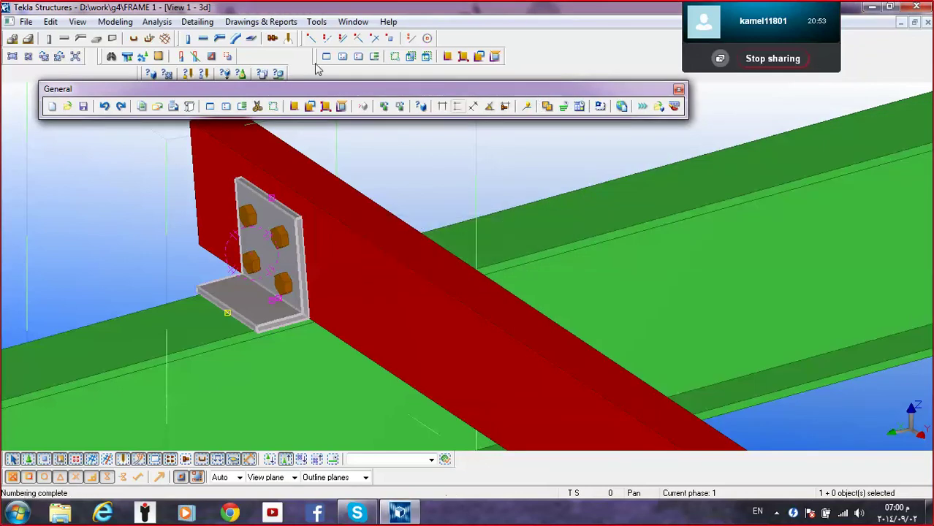
# Create an Assembly_List report from the selected plate, replacing the existing file, and check the plate's assembly position in it.
pyautogui.click(142, 106)
pyautogui.click(146, 266)
pyautogui.scroll(-4, 149, 269)
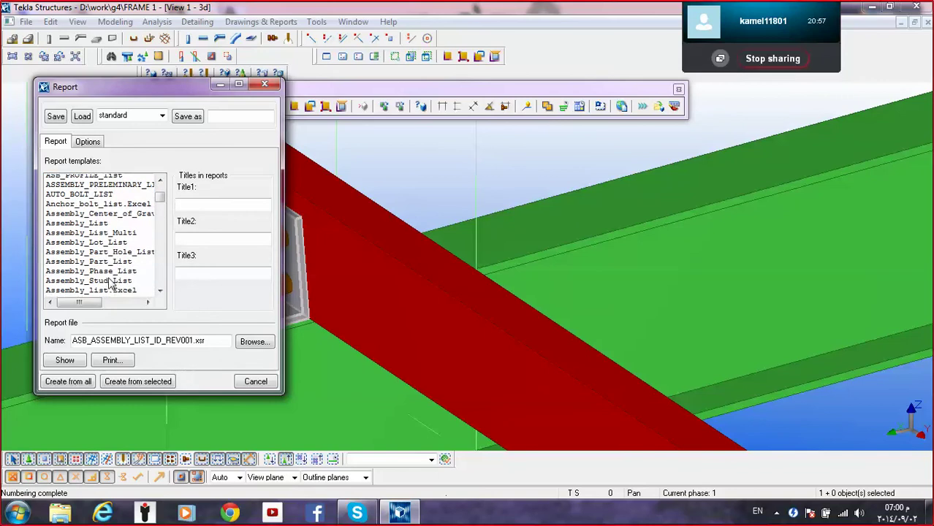
pyautogui.click(103, 208)
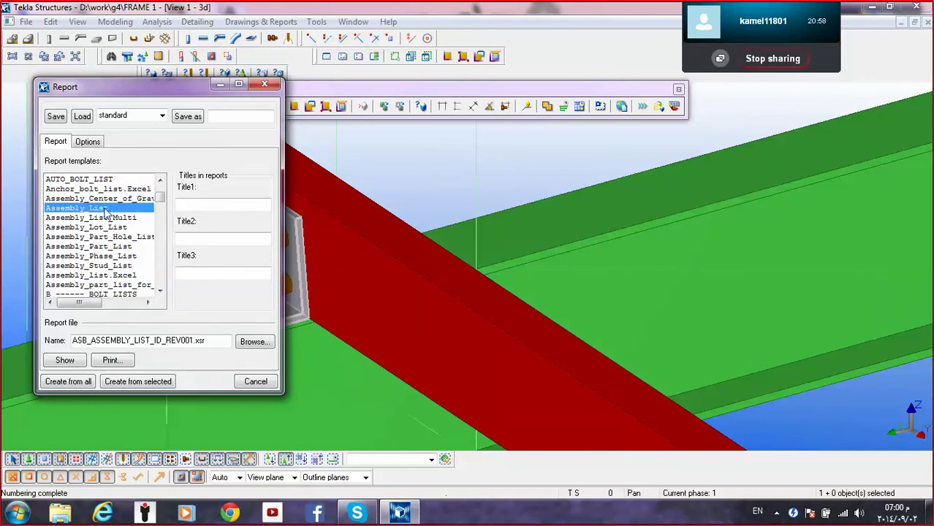
pyautogui.click(142, 382)
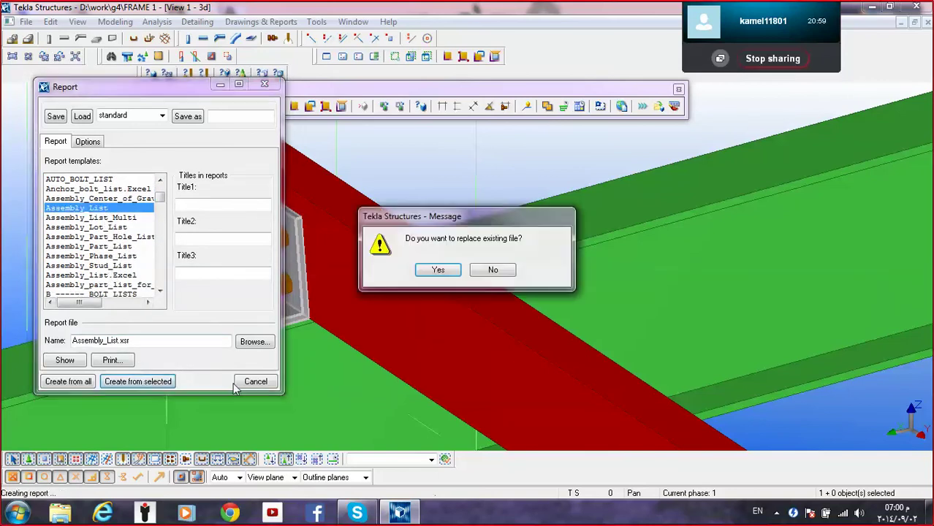
pyautogui.click(437, 272)
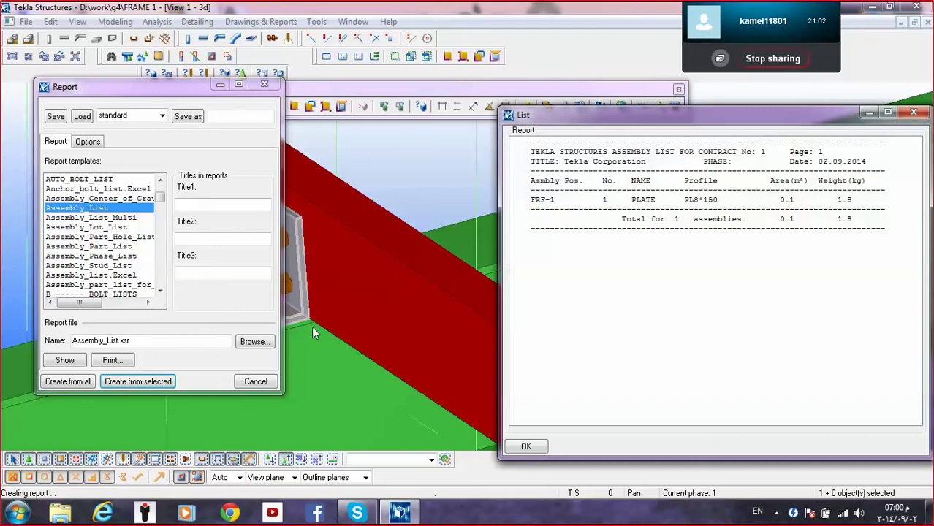
pyautogui.click(253, 381)
pyautogui.scroll(-2, 387, 228)
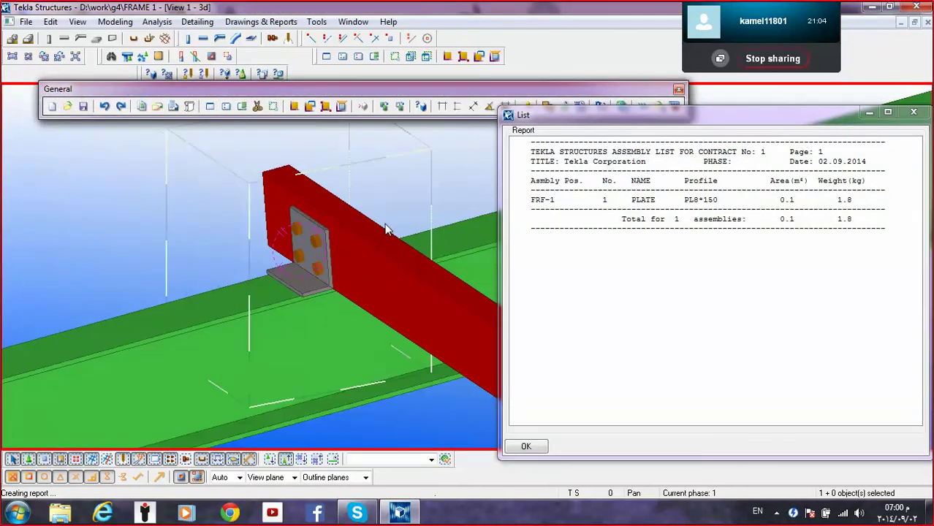
pyautogui.click(554, 202)
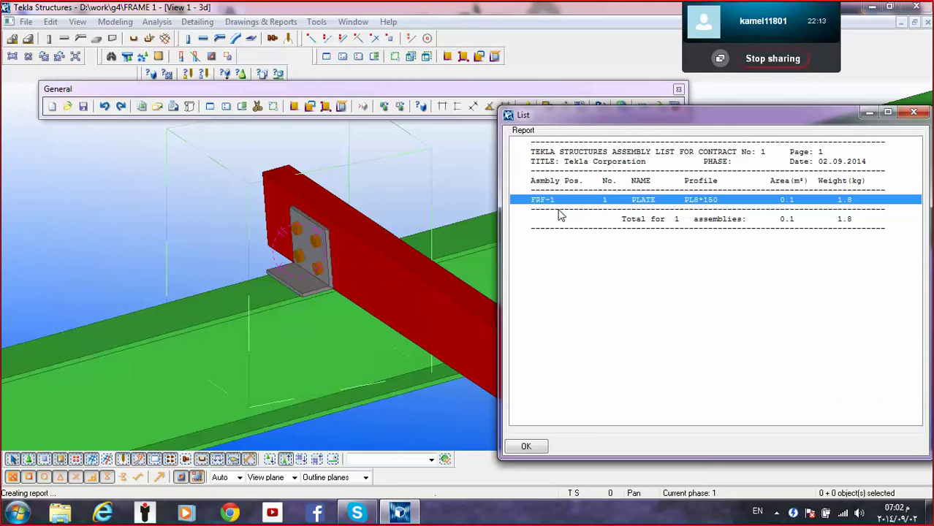
pyautogui.click(913, 113)
pyautogui.click(289, 39)
pyautogui.click(273, 357)
pyautogui.scroll(3, 308, 271)
pyautogui.scroll(1, 258, 236)
pyautogui.scroll(1, 258, 236)
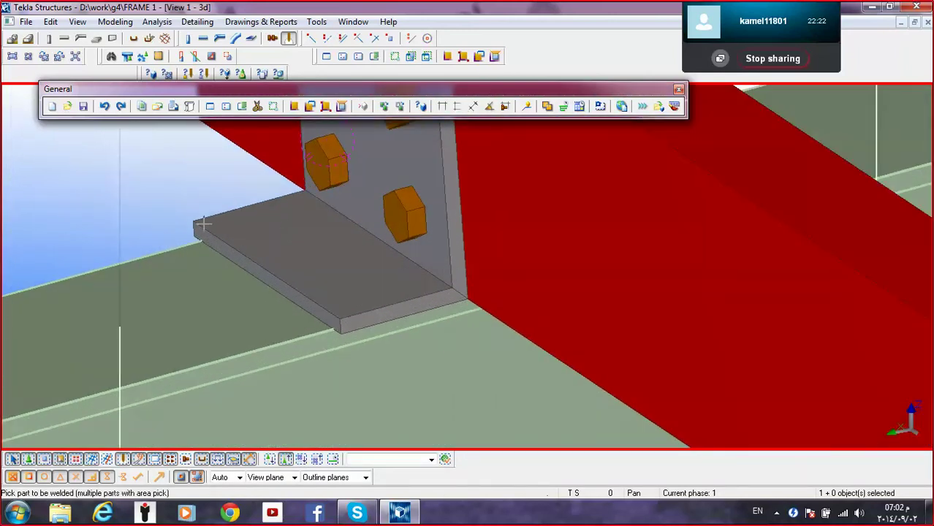
pyautogui.click(431, 458)
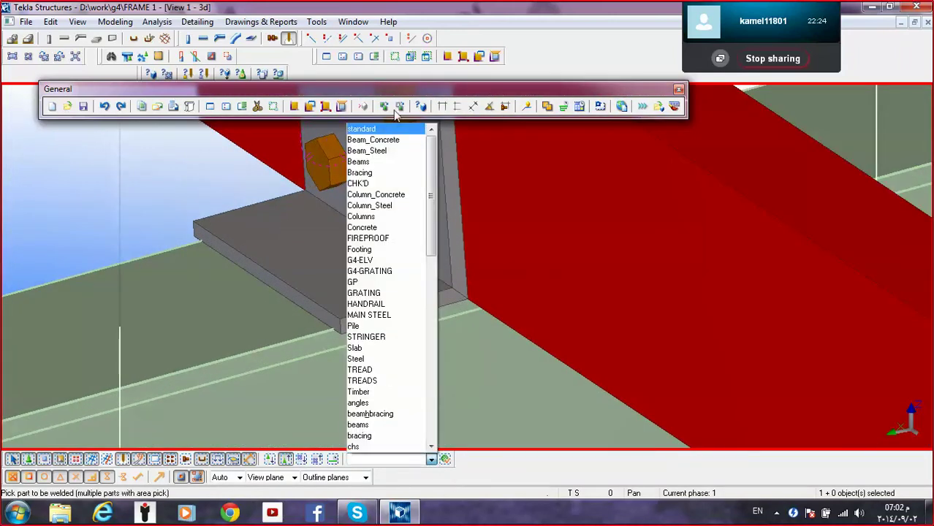
pyautogui.click(387, 128)
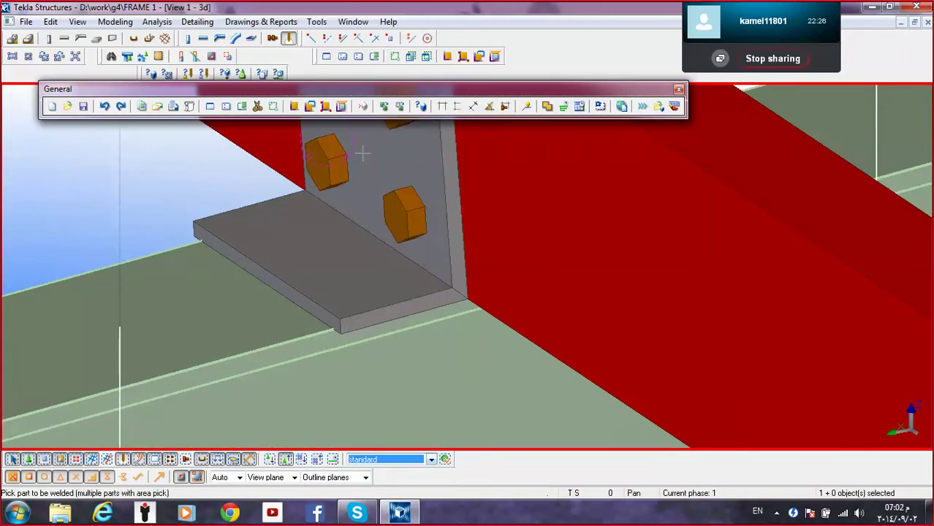
pyautogui.rightClick(237, 250)
pyautogui.click(238, 249)
pyautogui.scroll(-3, 223, 191)
pyautogui.scroll(-2, 359, 400)
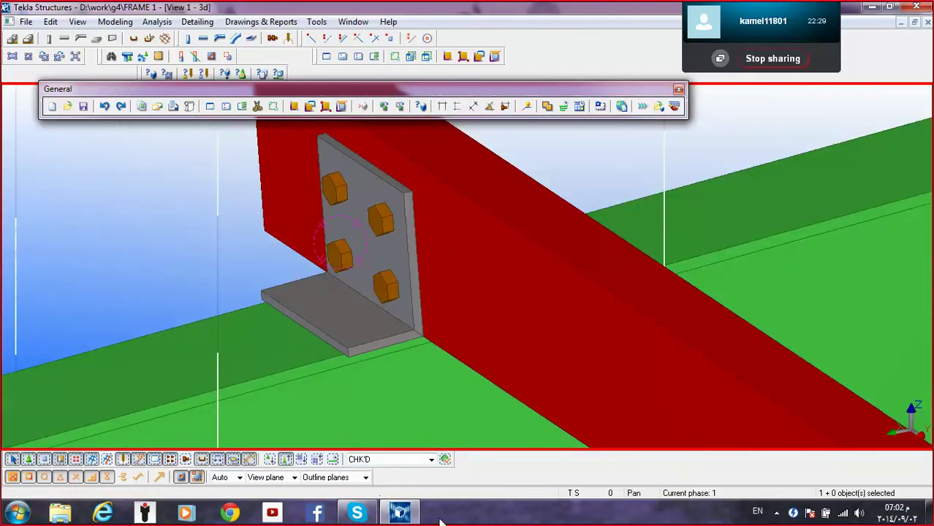
# Set the selection filter to standard and weld the angle plate to the green rafter, checking the joined assembly by selecting it.
pyautogui.click(431, 460)
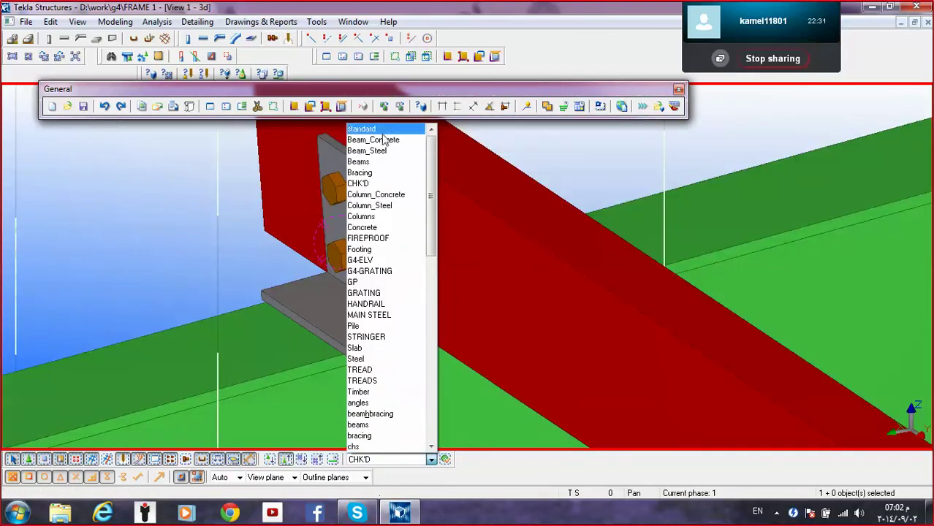
pyautogui.click(386, 129)
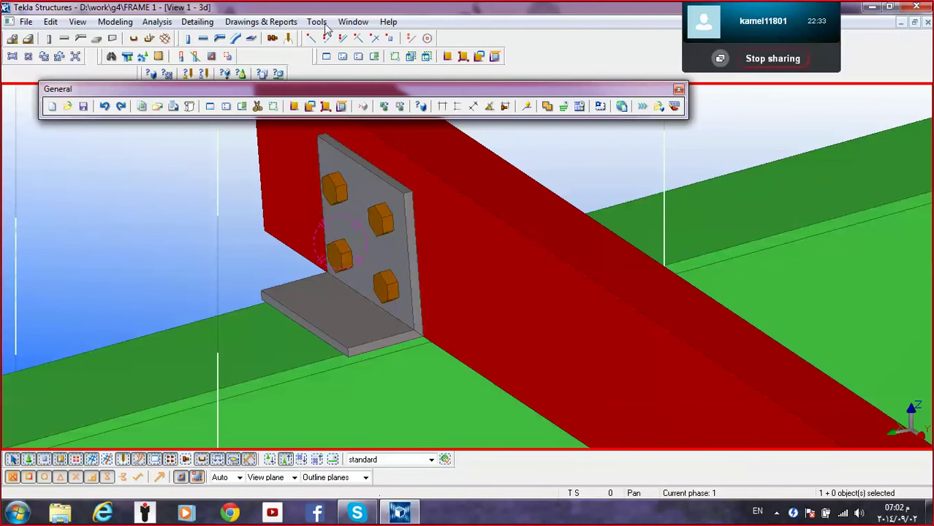
pyautogui.click(289, 38)
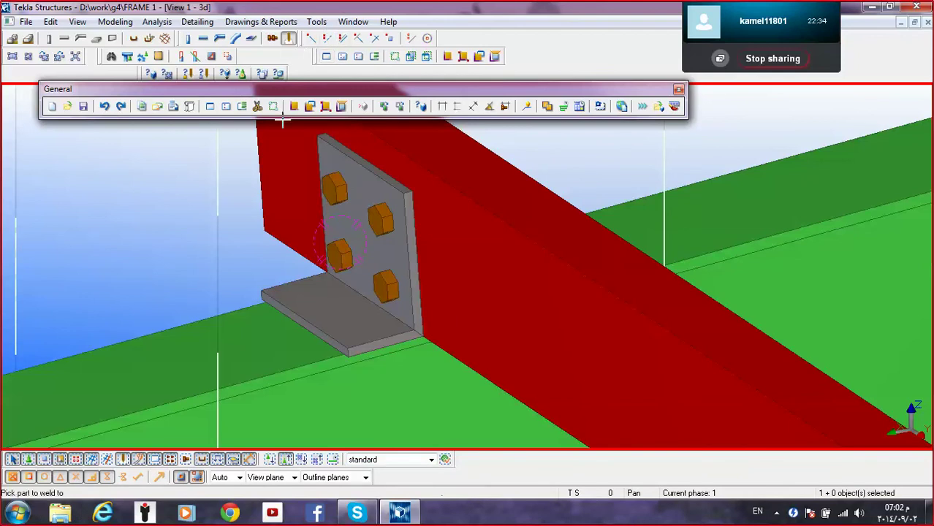
pyautogui.click(283, 331)
pyautogui.click(289, 285)
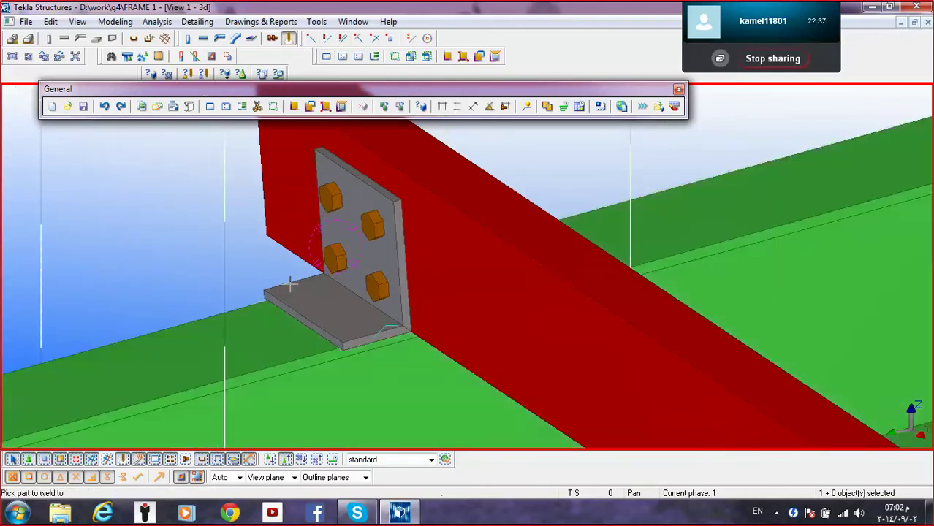
pyautogui.rightClick(580, 130)
pyautogui.click(599, 141)
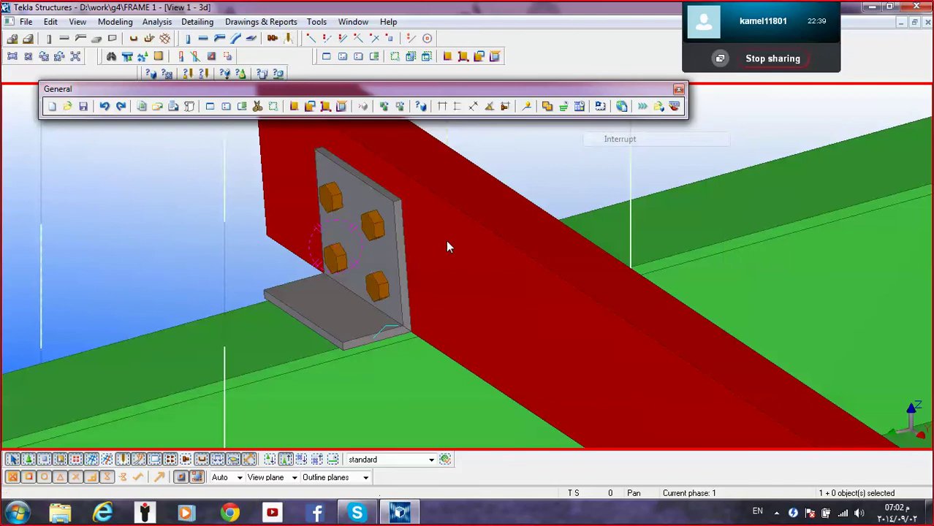
pyautogui.click(353, 380)
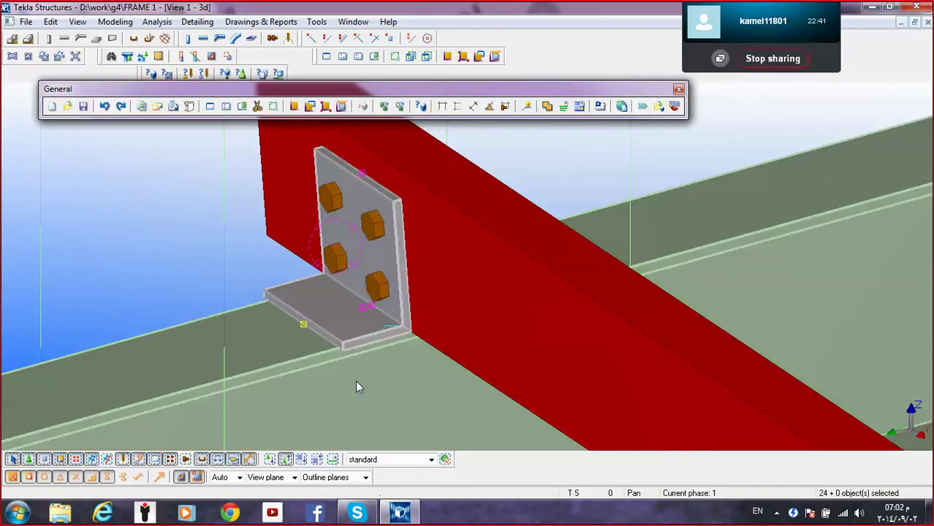
pyautogui.click(226, 228)
# Fit the work area to the entire model and select all objects of the frame.
pyautogui.rightClick(531, 156)
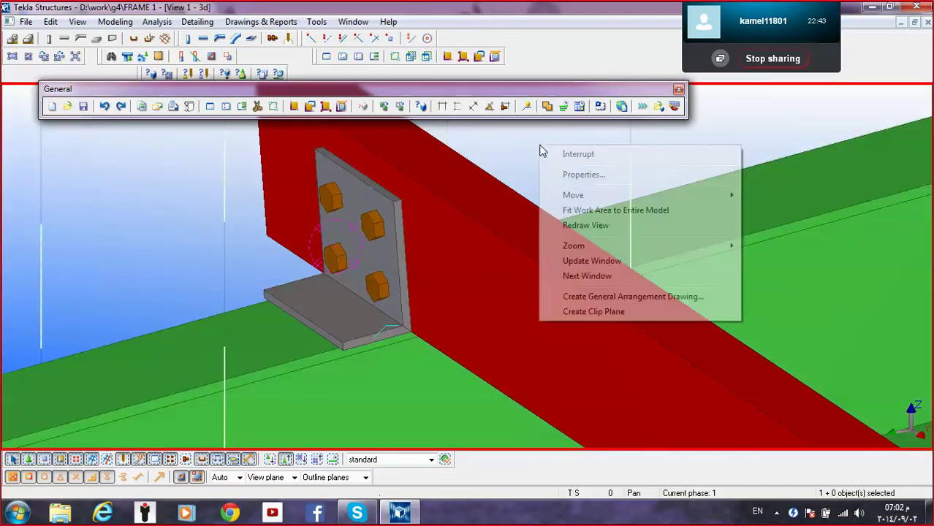
pyautogui.click(594, 210)
pyautogui.scroll(-3, 520, 260)
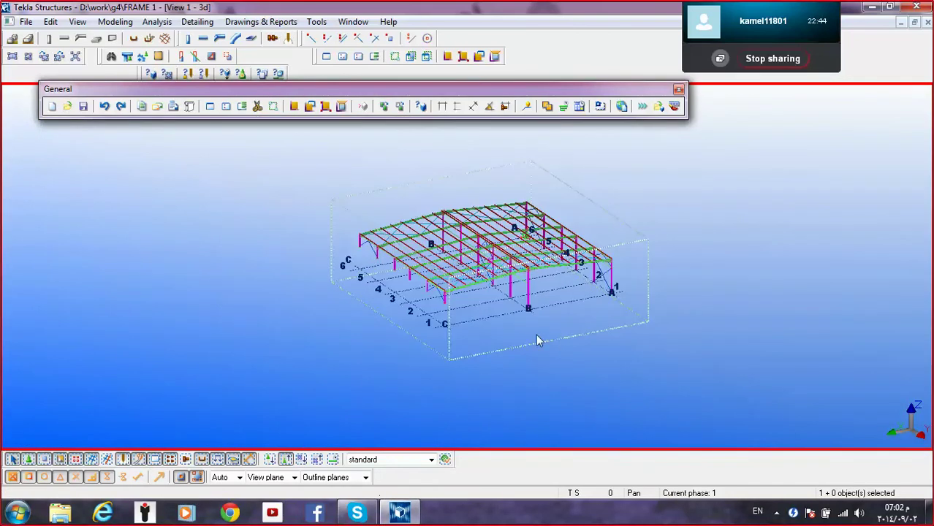
pyautogui.moveTo(625, 188); pyautogui.dragTo(167, 460)
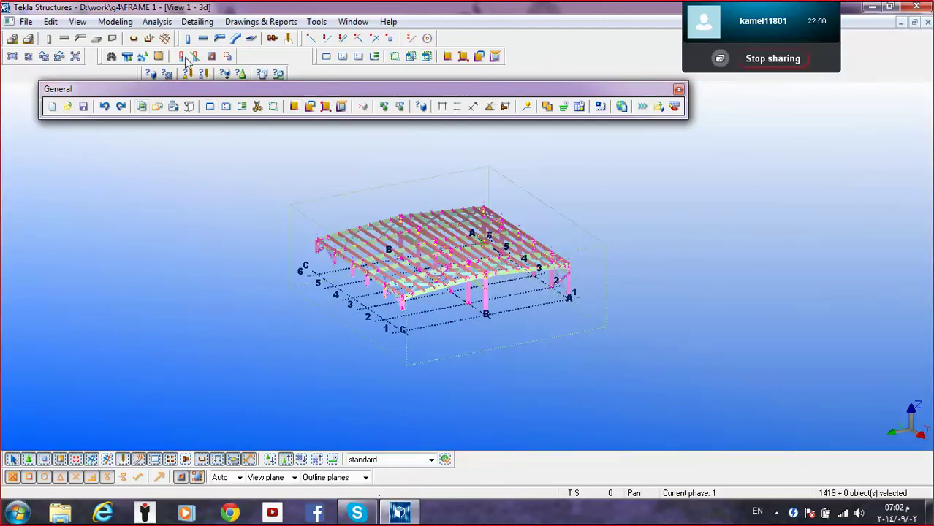
# Create an Assembly_List report from the selected frame objects, replacing the existing file.
pyautogui.click(142, 106)
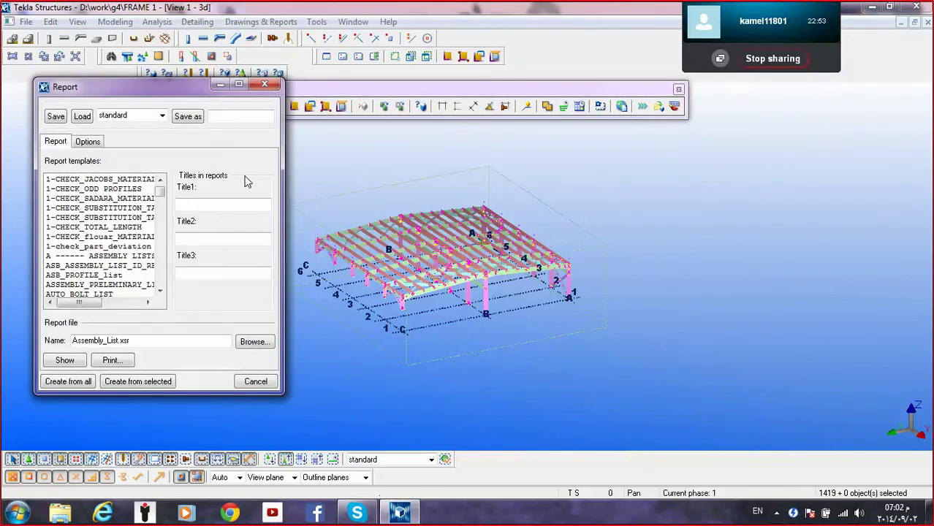
pyautogui.click(119, 266)
pyautogui.scroll(-3, 131, 269)
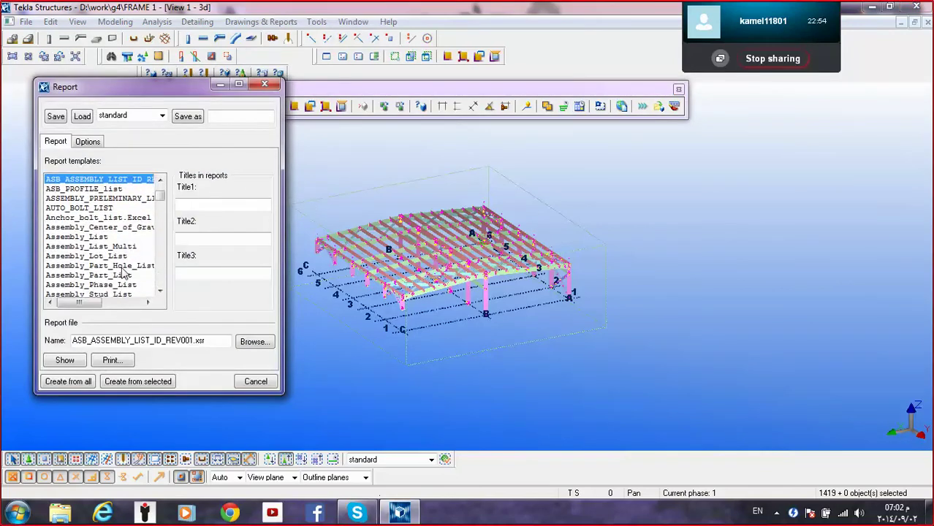
pyautogui.click(103, 239)
pyautogui.click(155, 380)
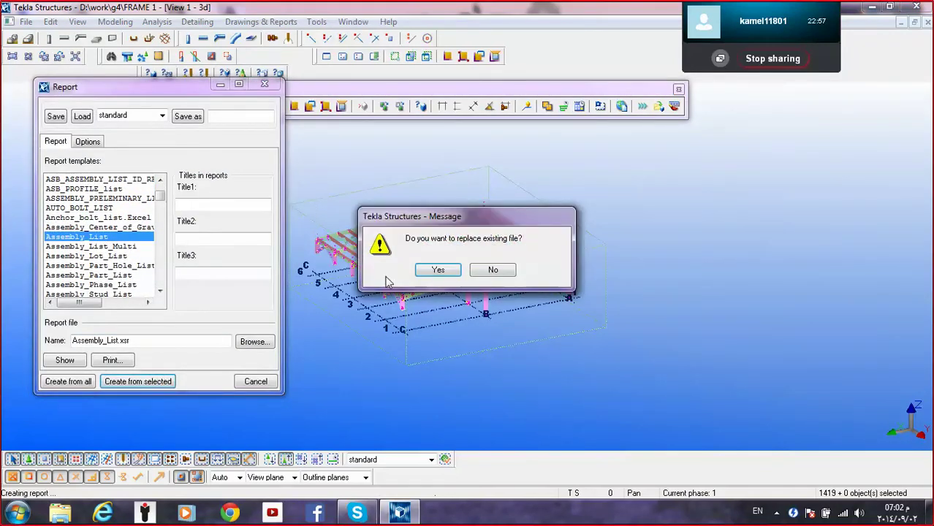
pyautogui.click(438, 269)
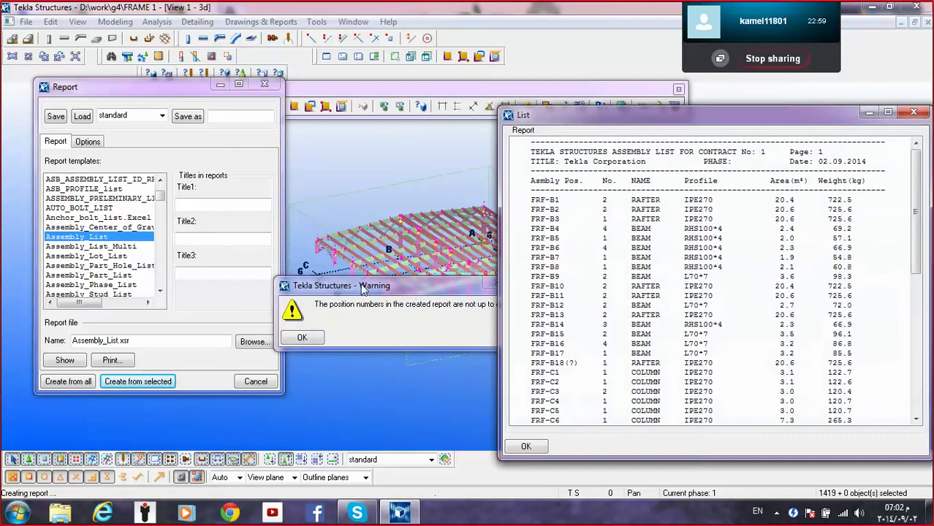
pyautogui.click(429, 295)
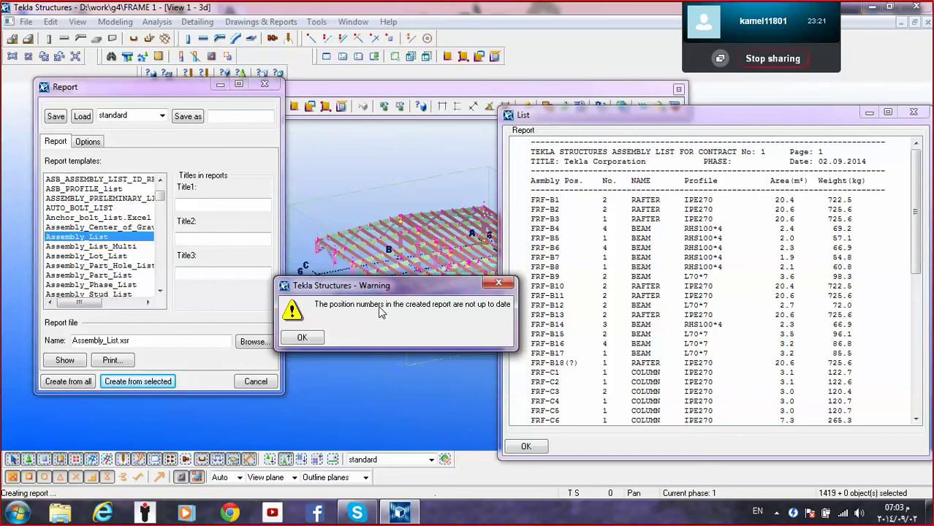
pyautogui.click(303, 339)
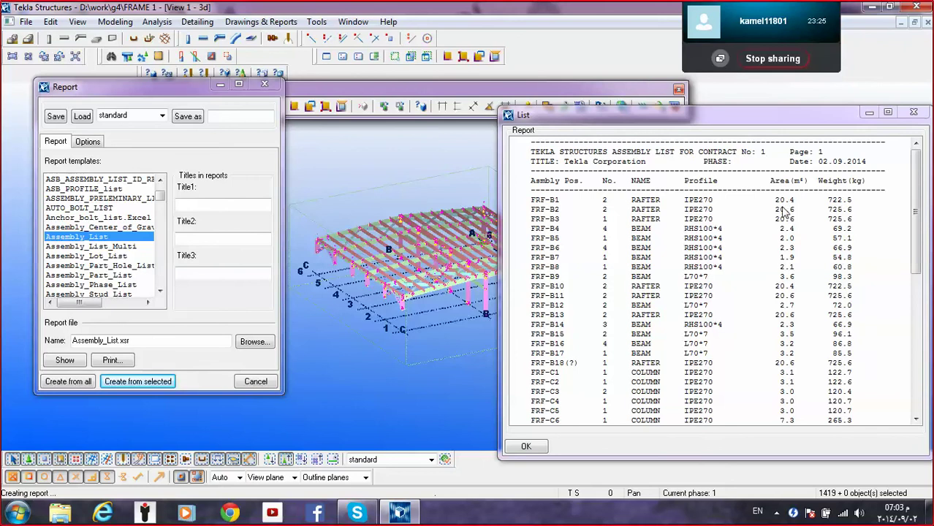
# Look through the assembly positions in the list, close it, and run the model numbering again.
pyautogui.click(765, 276)
pyautogui.scroll(-10, 614, 341)
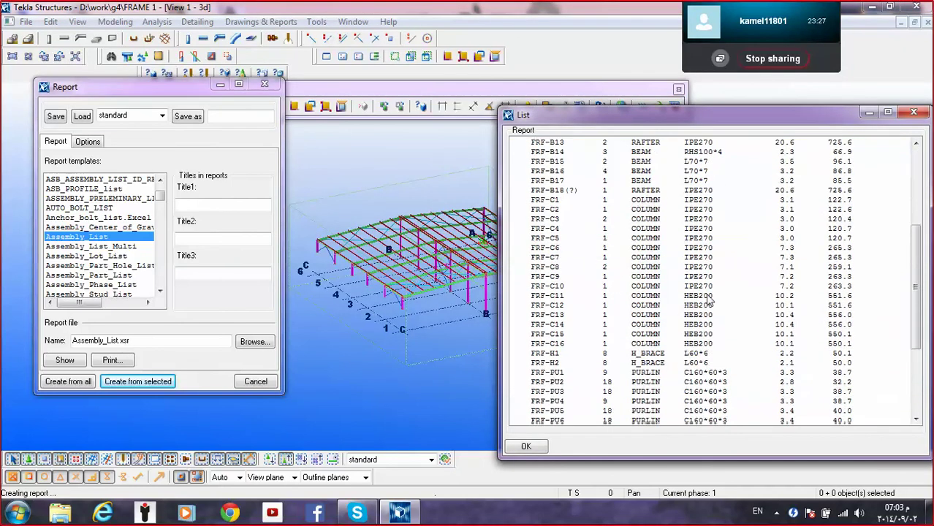
pyautogui.click(914, 111)
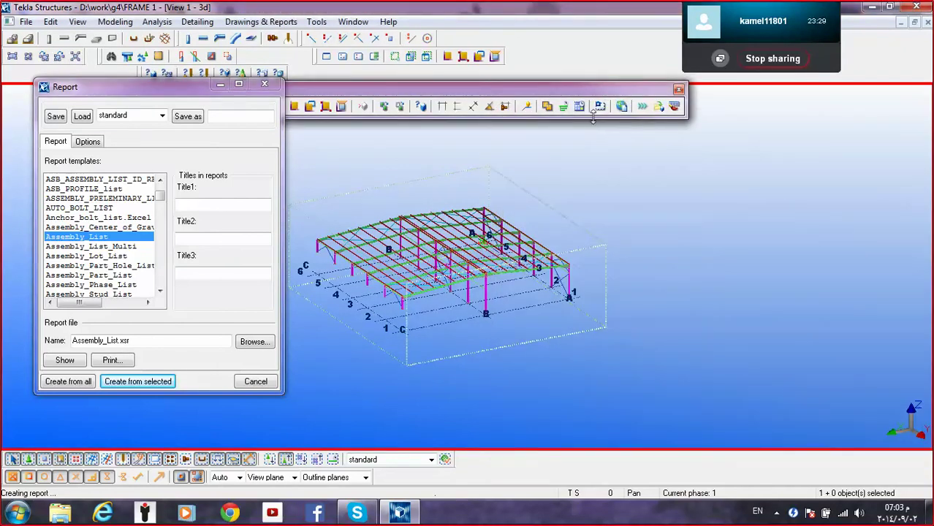
pyautogui.click(526, 108)
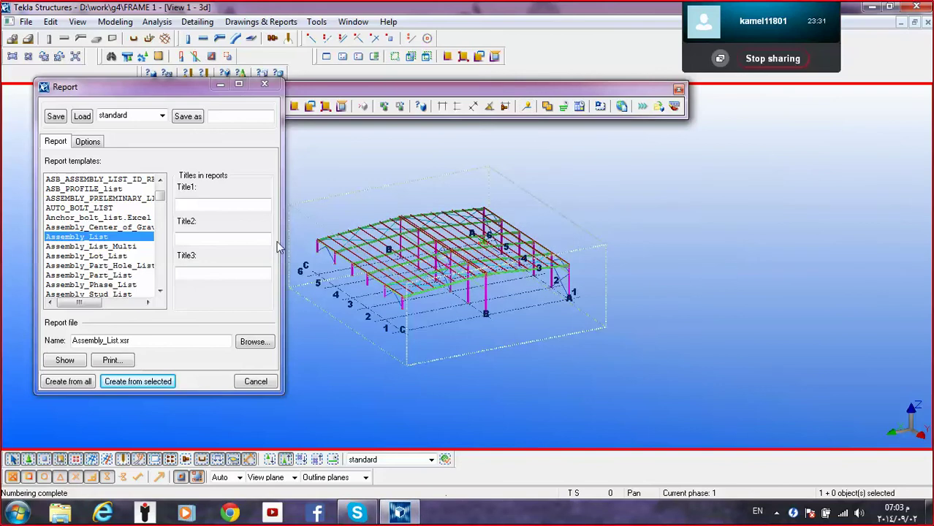
# Select all objects of the frame and create an Assembly_List report from them, replacing the existing file.
pyautogui.moveTo(611, 166); pyautogui.dragTo(215, 447)
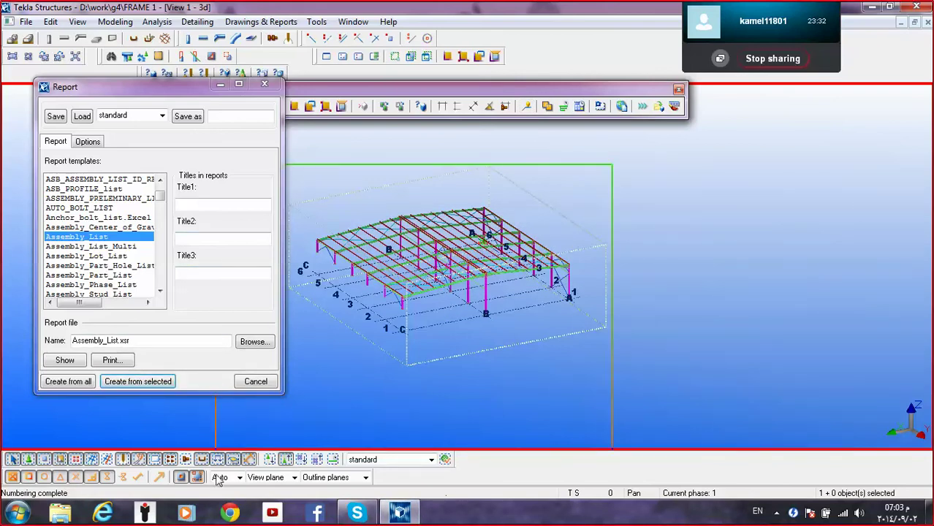
pyautogui.click(167, 382)
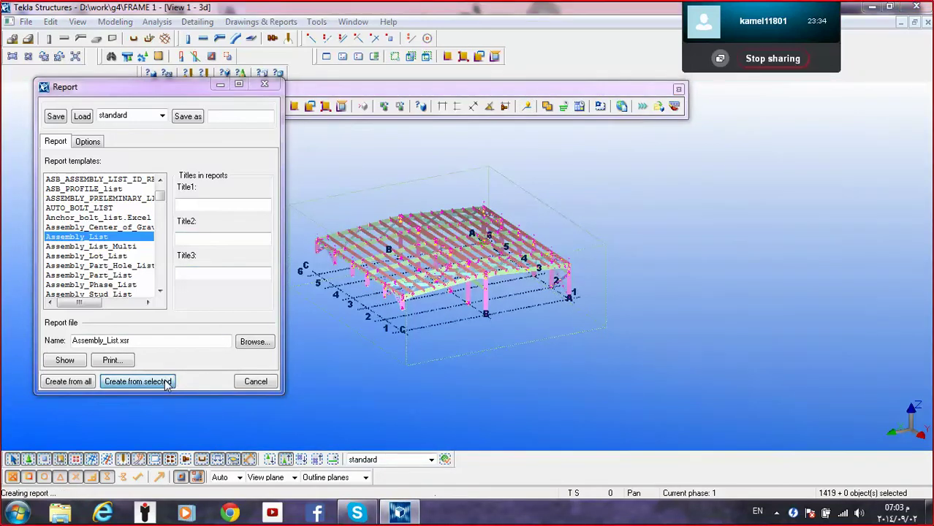
pyautogui.click(432, 270)
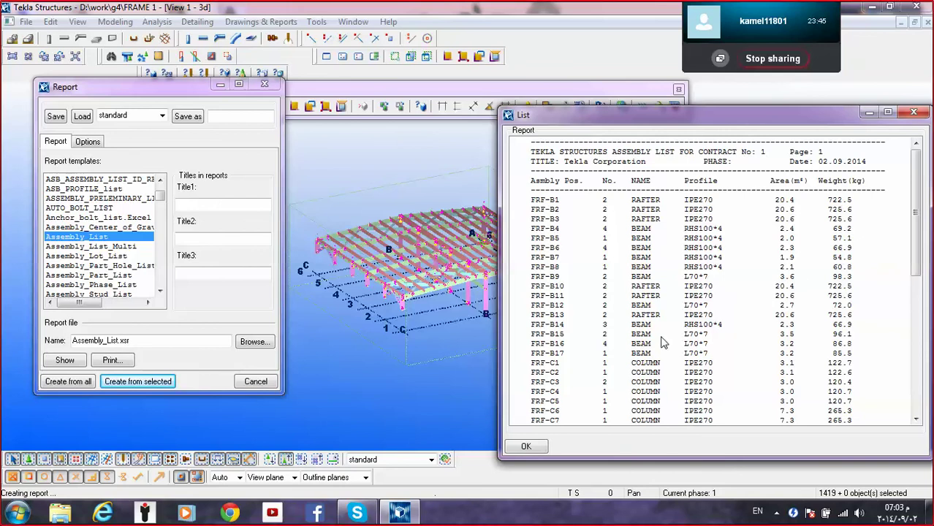
# Enlarge the assembly list and look through the assembly positions and their quantities.
pyautogui.click(645, 239)
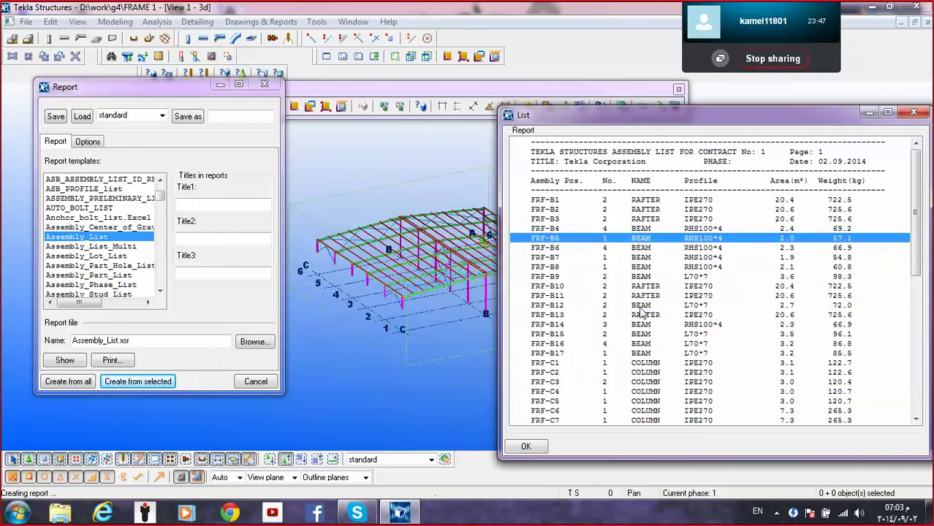
pyautogui.scroll(-2, 640, 324)
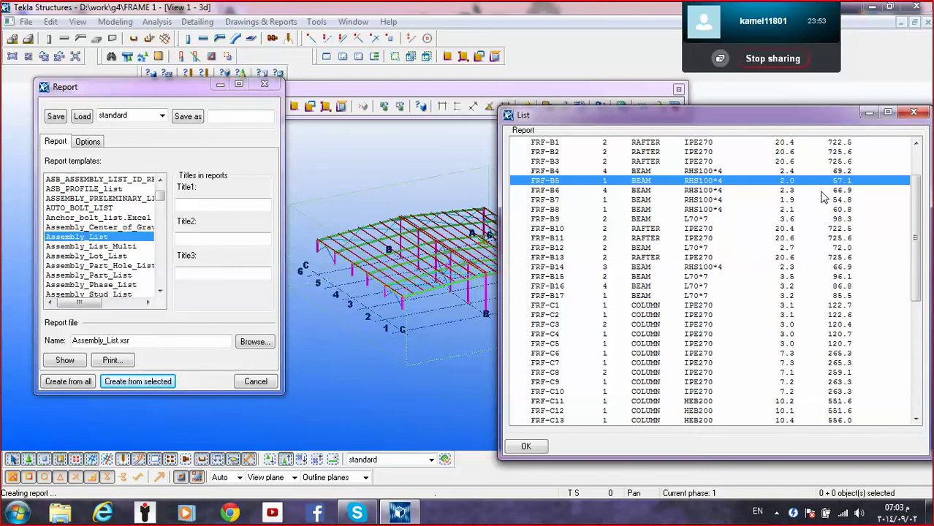
pyautogui.scroll(2, 914, 238)
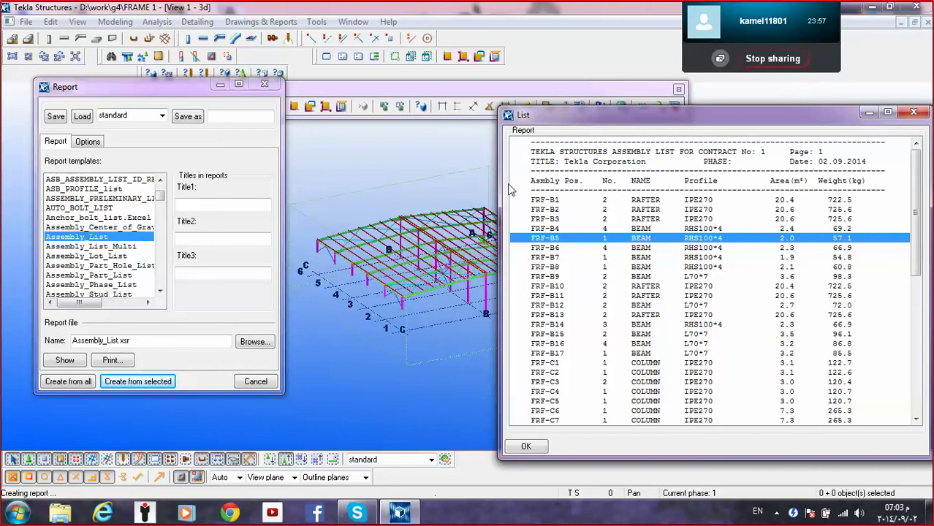
pyautogui.click(888, 113)
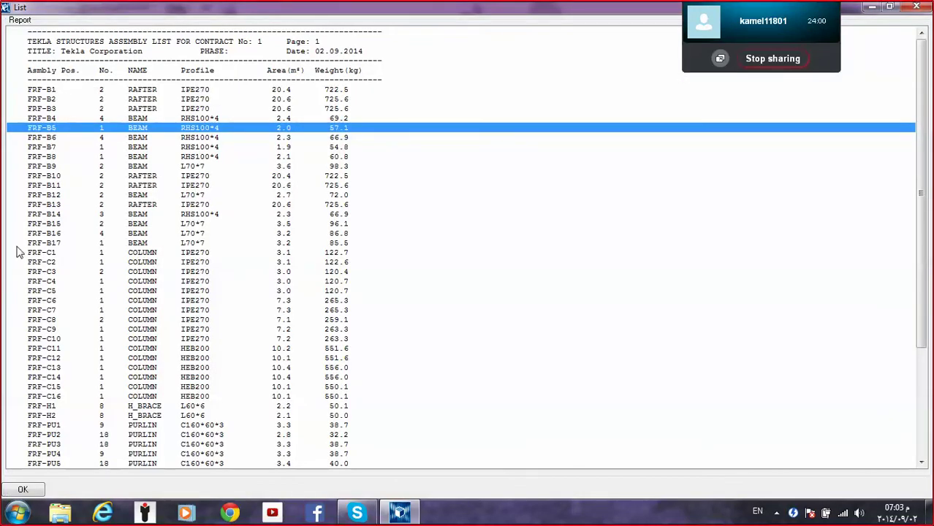
pyautogui.scroll(-7, 40, 303)
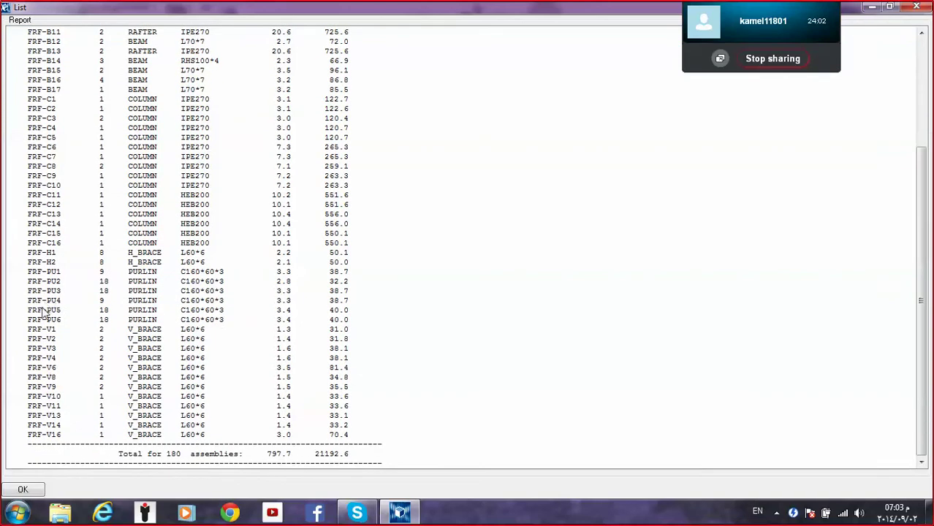
pyautogui.scroll(7, 41, 282)
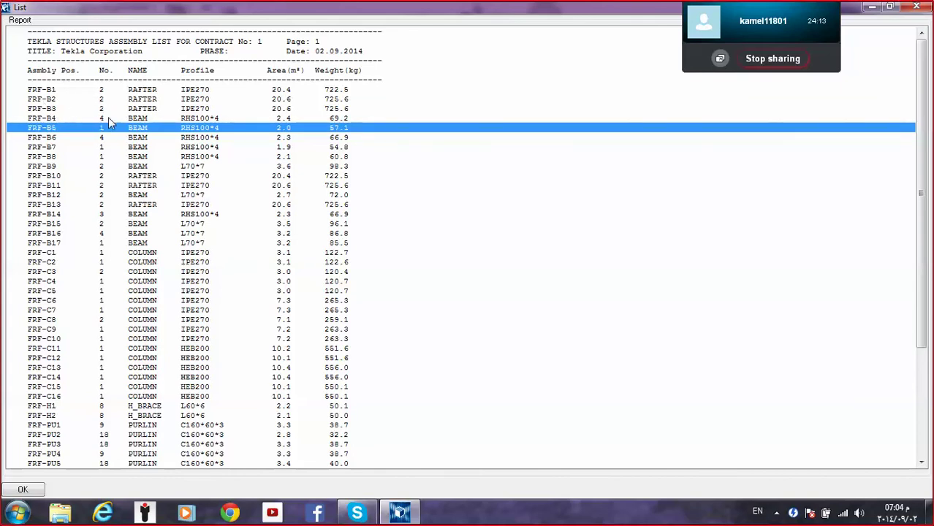
# Examine the name, profile and area columns of the listed assemblies.
pyautogui.click(146, 150)
pyautogui.moveTo(156, 101); pyautogui.dragTo(156, 456)
pyautogui.click(168, 396)
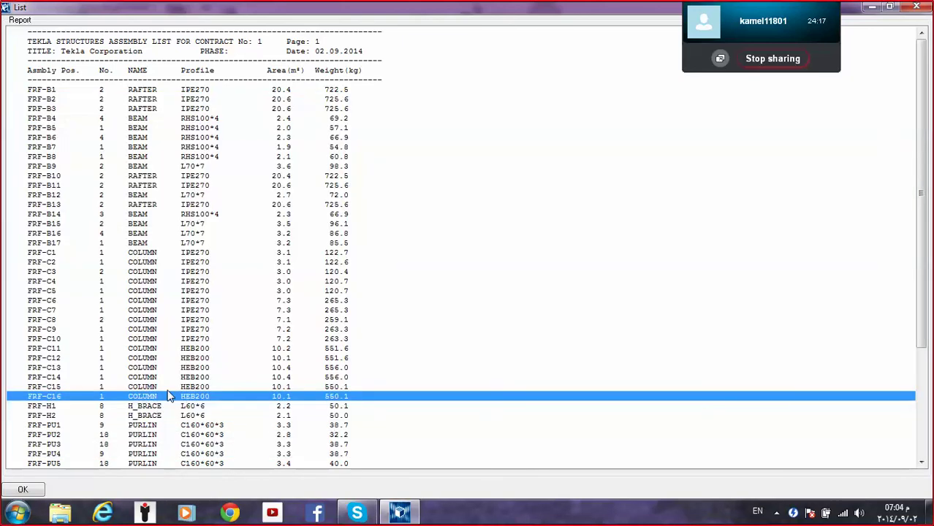
pyautogui.moveTo(215, 70); pyautogui.dragTo(206, 470)
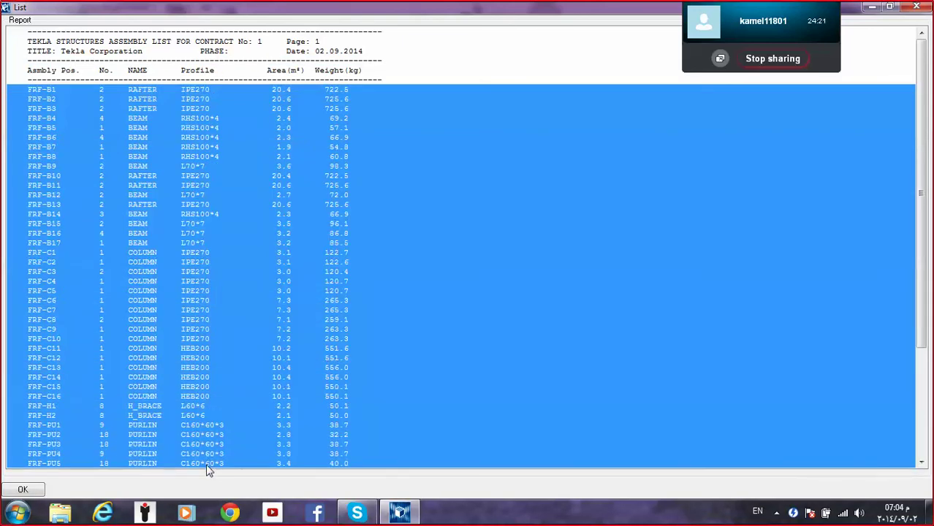
pyautogui.click(206, 466)
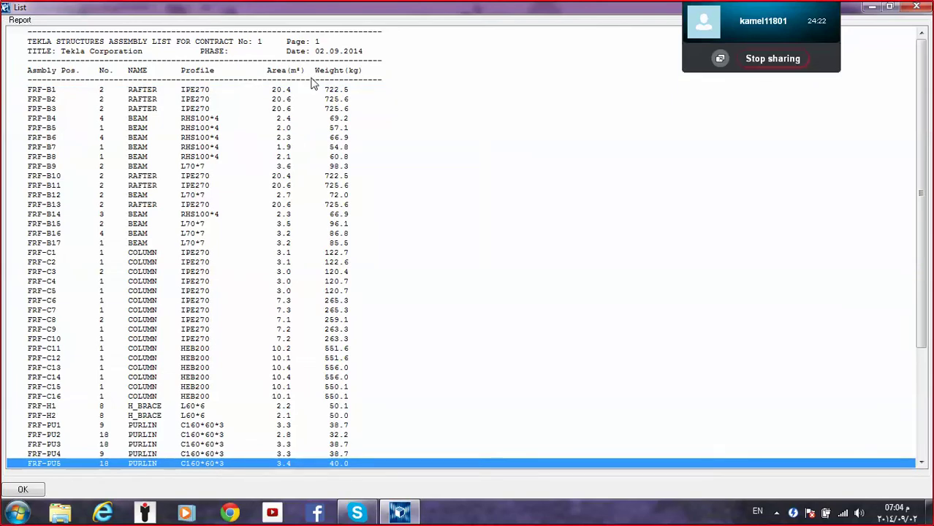
pyautogui.click(293, 100)
pyautogui.click(294, 89)
pyautogui.click(292, 108)
pyautogui.click(295, 176)
pyautogui.click(280, 261)
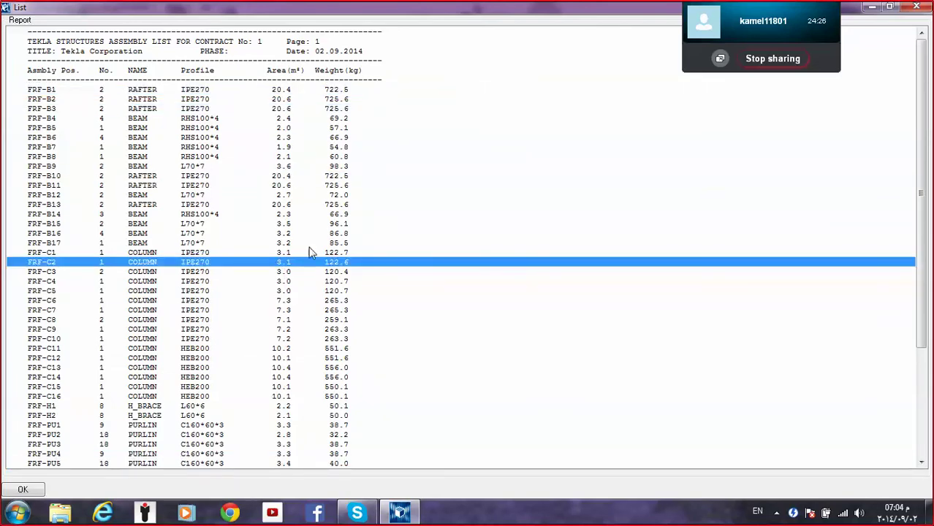
# Check the weight column and the totals row of the assembly list, and close the list.
pyautogui.moveTo(348, 92); pyautogui.dragTo(349, 386)
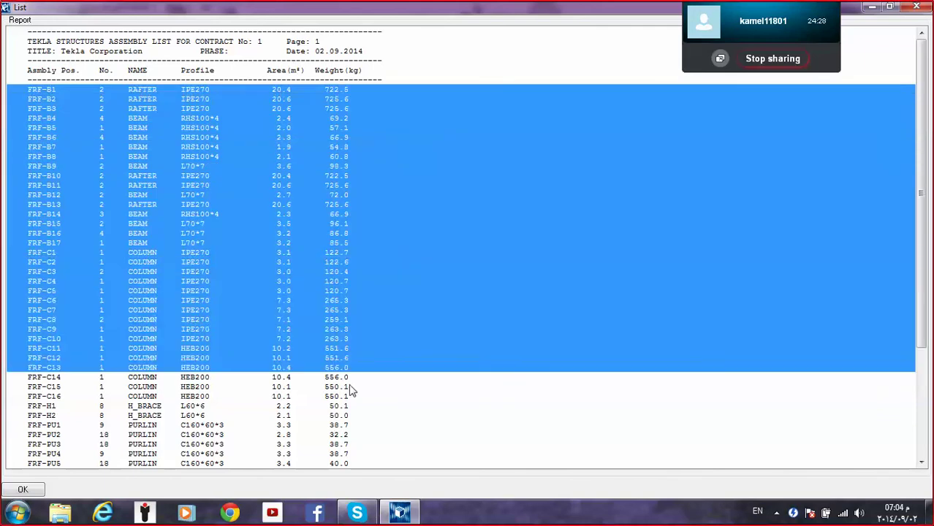
pyautogui.click(358, 406)
pyautogui.scroll(-5, 347, 342)
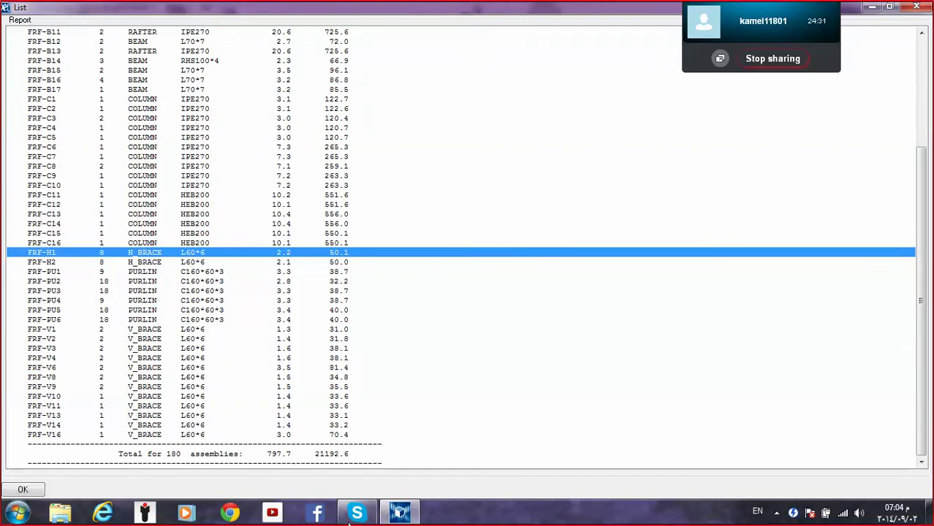
pyautogui.click(357, 456)
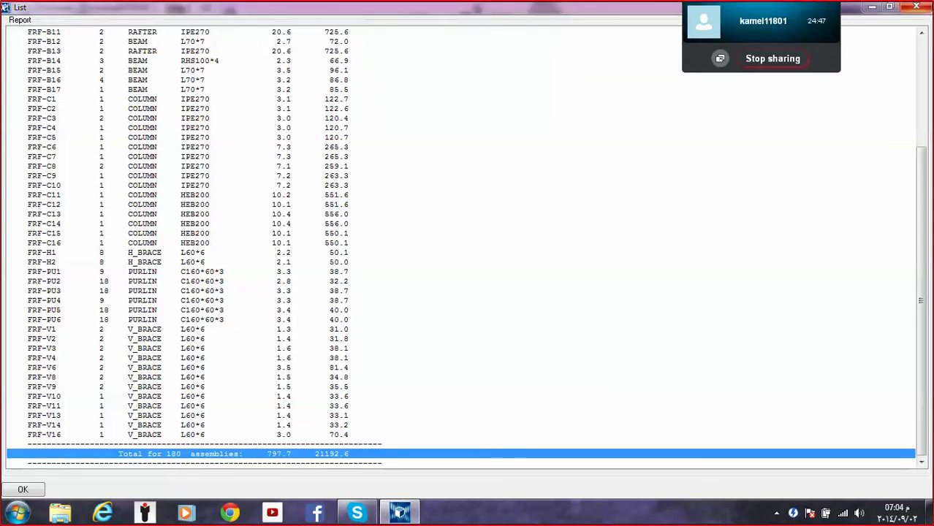
pyautogui.click(916, 6)
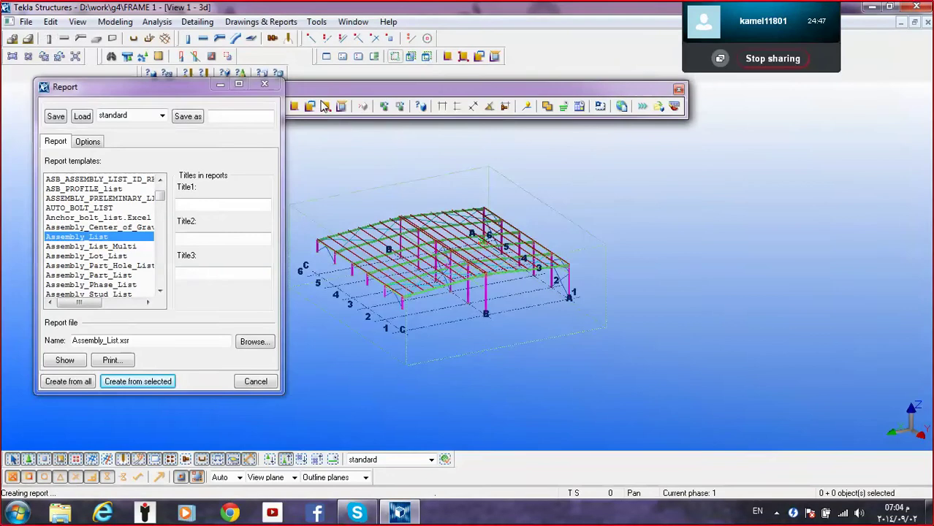
# Create an Assembly_Part_List report from all selected frame objects, replacing the existing file.
pyautogui.click(96, 257)
pyautogui.click(133, 276)
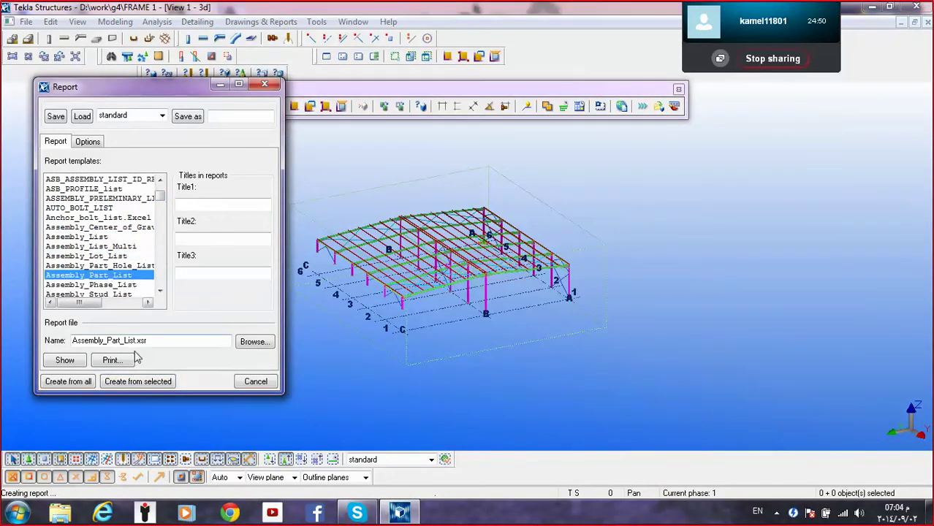
pyautogui.click(151, 379)
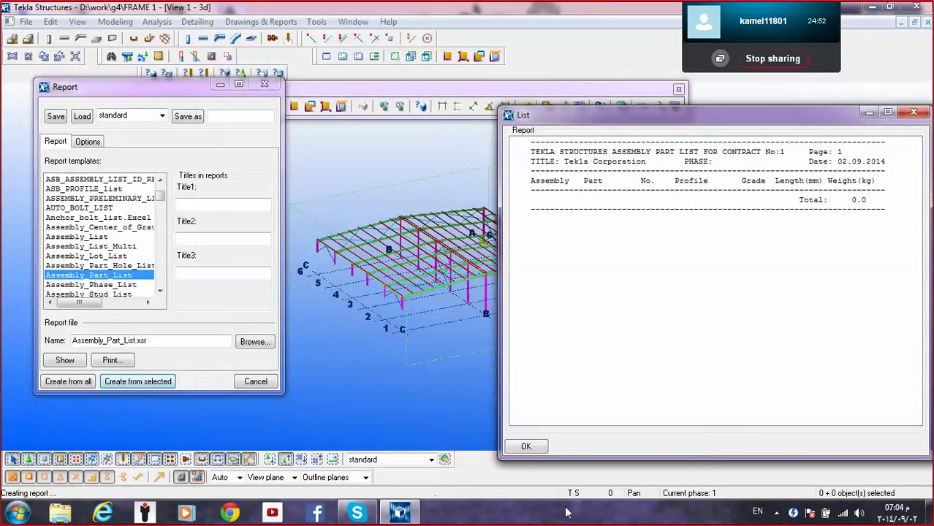
pyautogui.click(526, 447)
pyautogui.moveTo(626, 147); pyautogui.dragTo(145, 447)
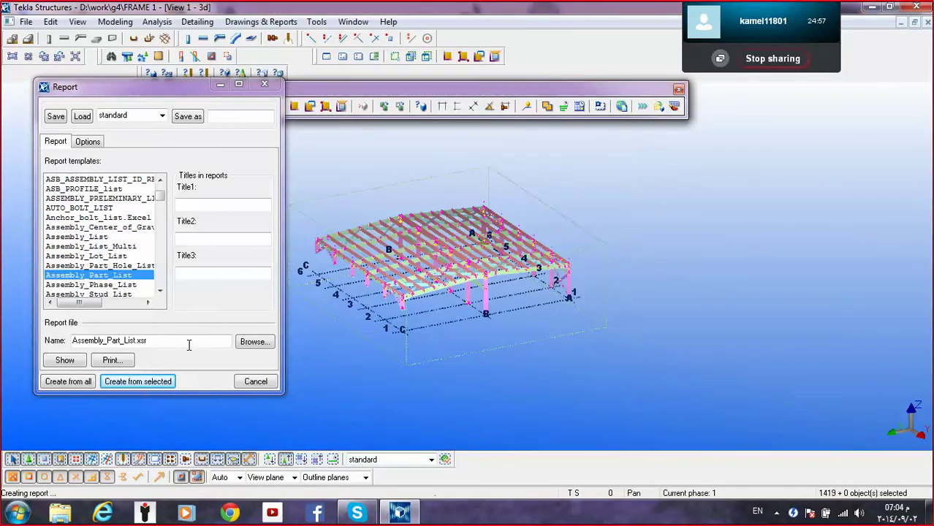
pyautogui.click(137, 381)
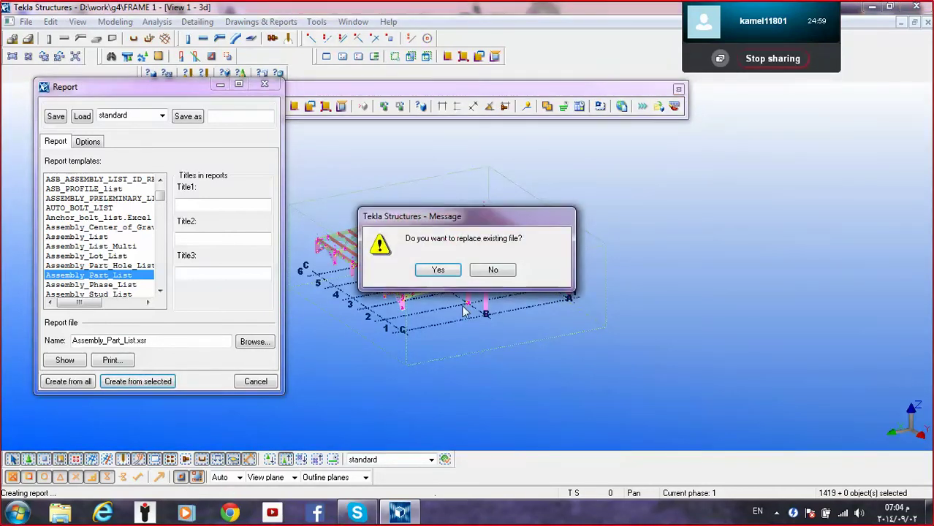
pyautogui.click(450, 271)
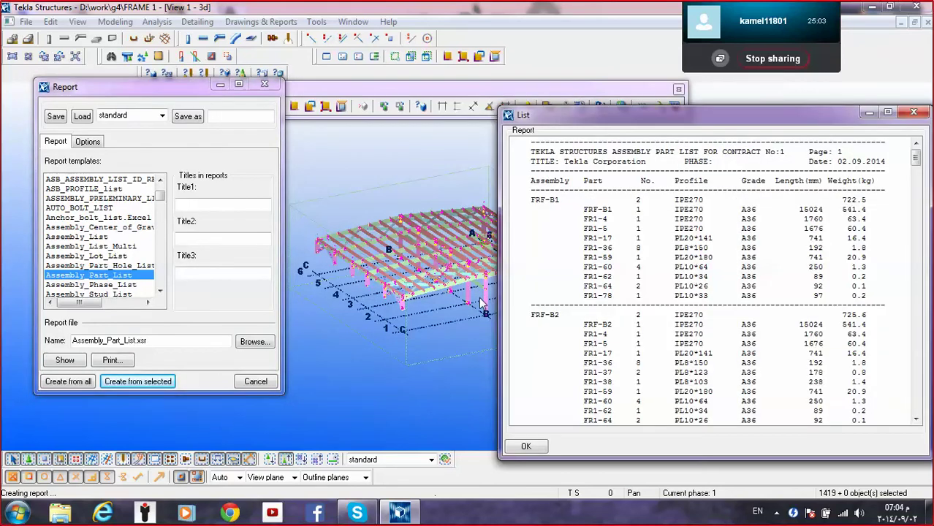
# Examine the parts that make up assembly FRF-B1 and their quantities in the assembly part list, and close it.
pyautogui.click(611, 239)
pyautogui.click(646, 209)
pyautogui.click(647, 239)
pyautogui.click(646, 258)
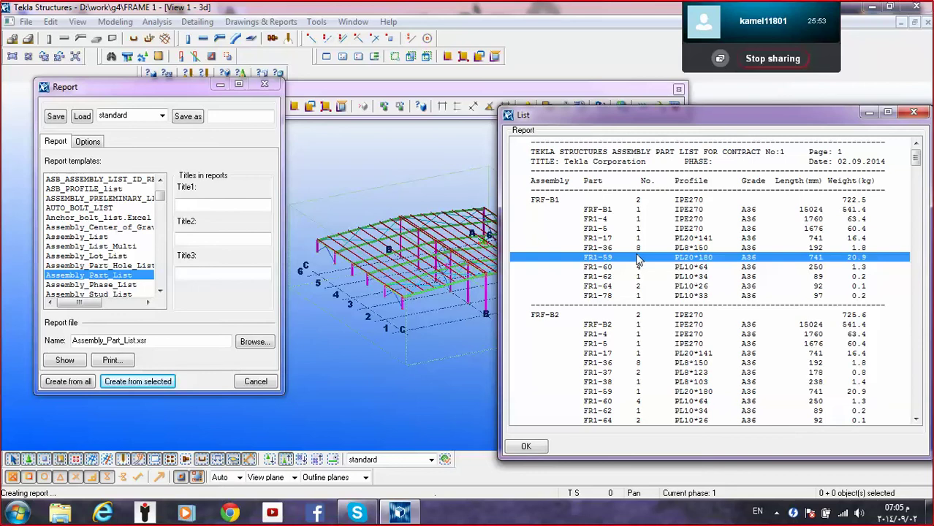
pyautogui.click(605, 219)
pyautogui.click(607, 228)
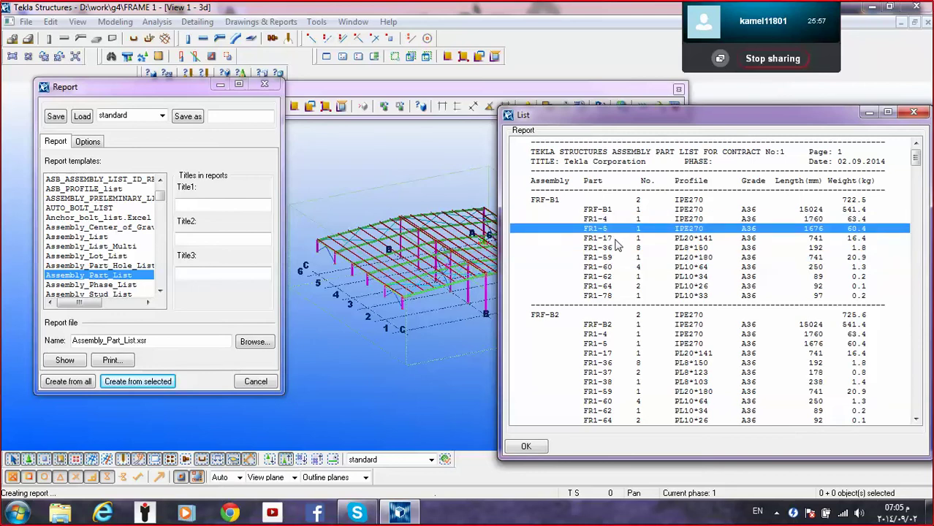
pyautogui.click(615, 240)
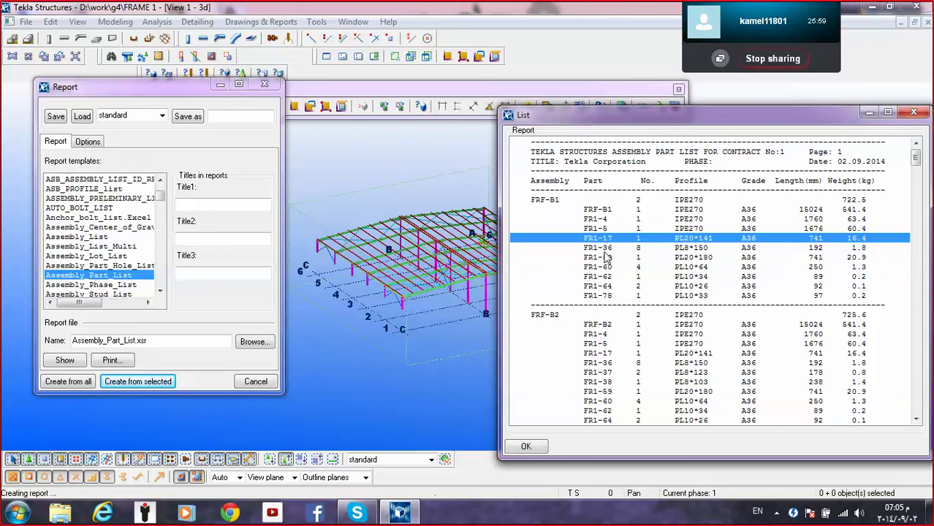
pyautogui.click(623, 295)
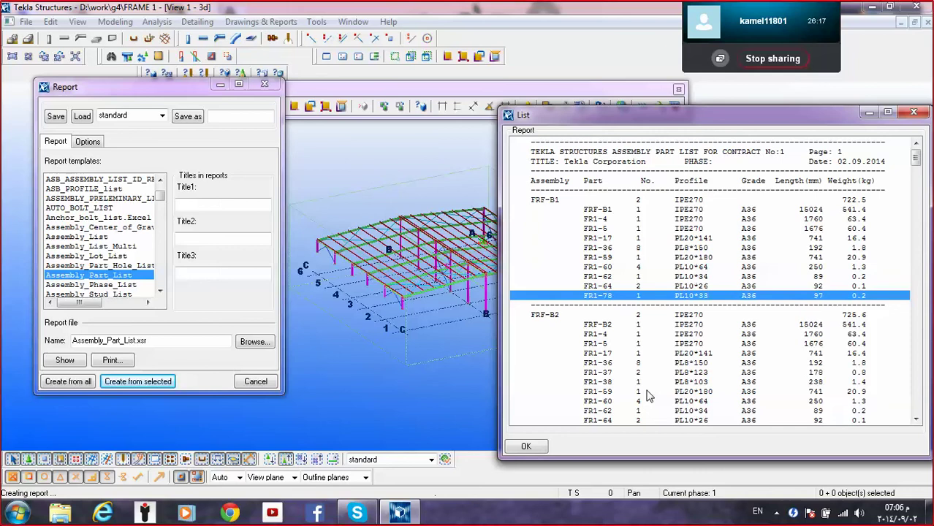
pyautogui.click(914, 113)
# Browse the report templates to find the part list templates.
pyautogui.click(130, 284)
pyautogui.scroll(-1, 128, 292)
pyautogui.scroll(-15, 128, 292)
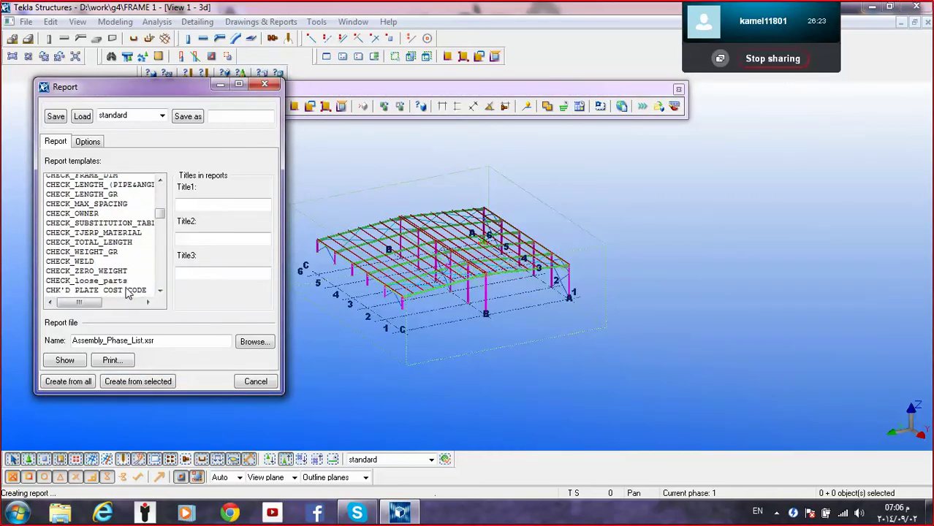
pyautogui.scroll(-15, 128, 293)
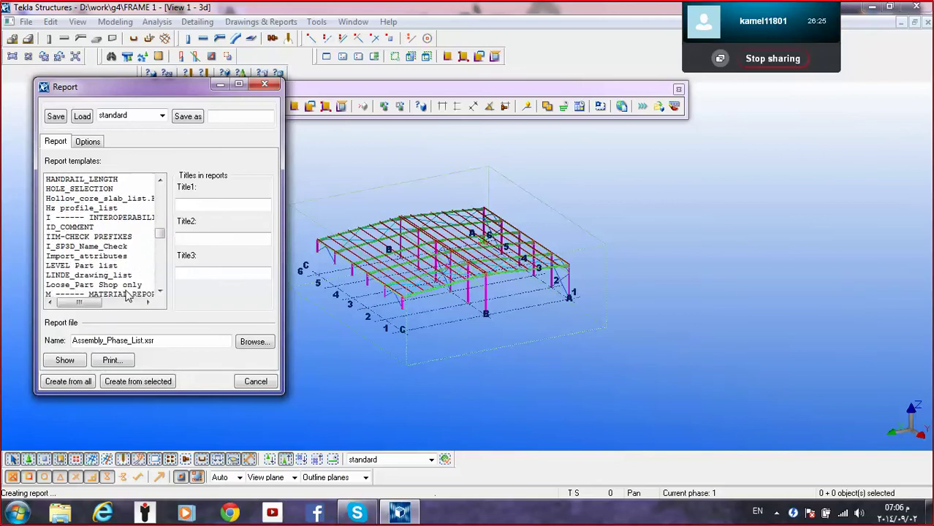
pyautogui.click(121, 247)
pyautogui.scroll(4, 131, 276)
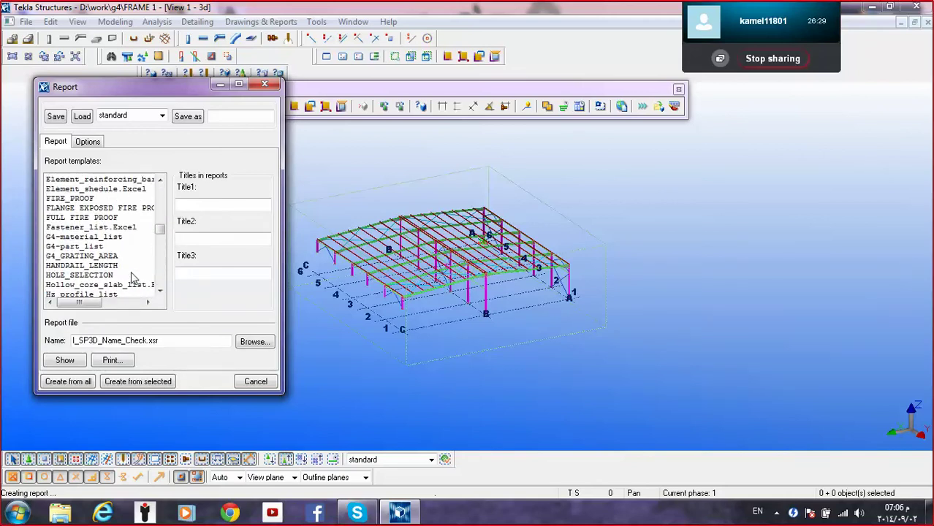
pyautogui.scroll(1, 133, 278)
pyautogui.scroll(10, 101, 276)
pyautogui.scroll(-8, 122, 256)
pyautogui.scroll(10, 57, 209)
pyautogui.scroll(3, 58, 225)
pyautogui.scroll(-10, 58, 225)
pyautogui.scroll(-15, 59, 225)
pyautogui.scroll(-10, 69, 212)
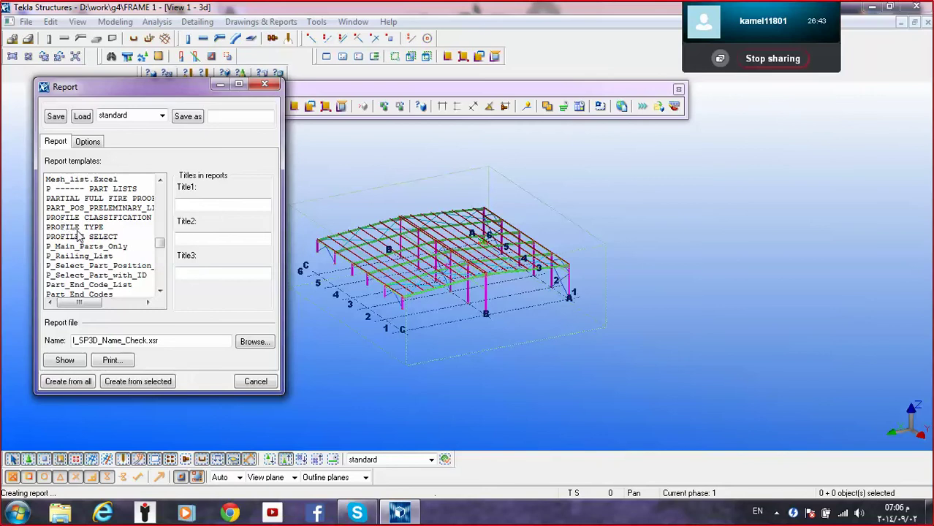
# Create a Part_List report from all selected frame objects.
pyautogui.click(82, 238)
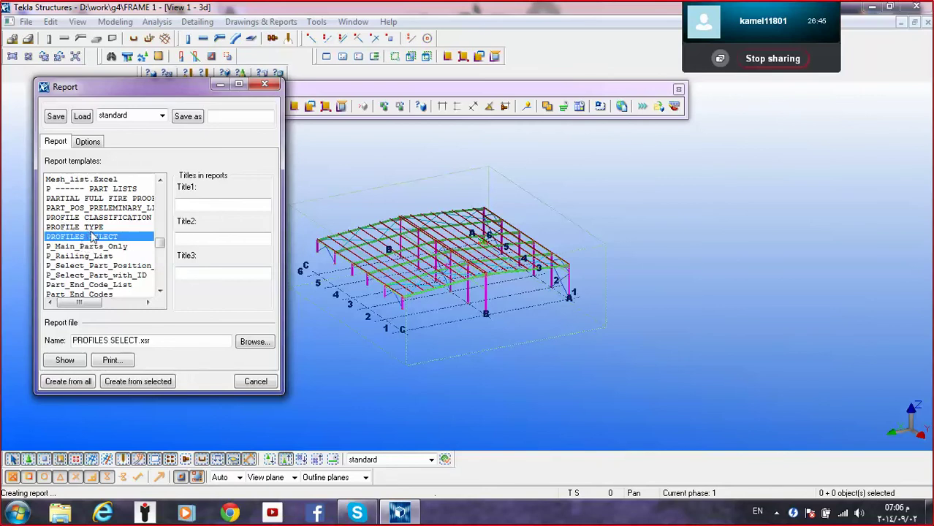
pyautogui.click(108, 256)
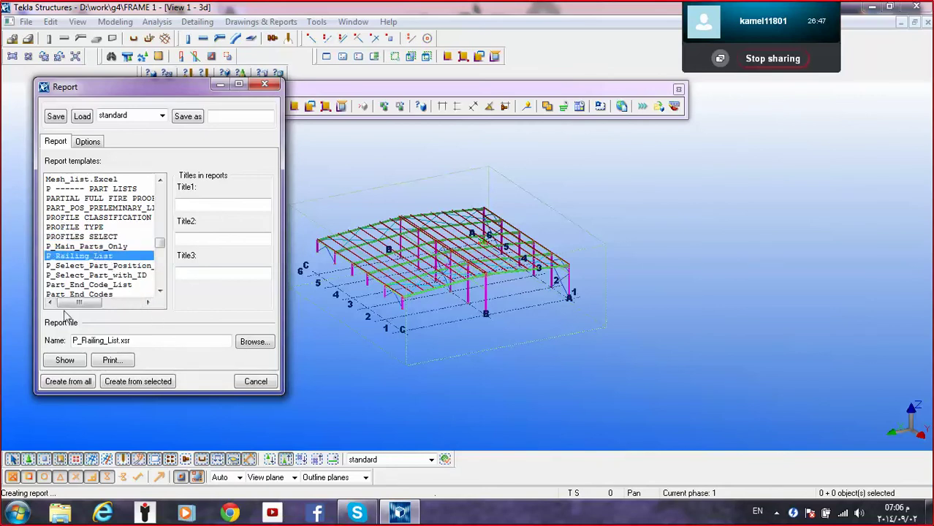
pyautogui.scroll(-2, 111, 274)
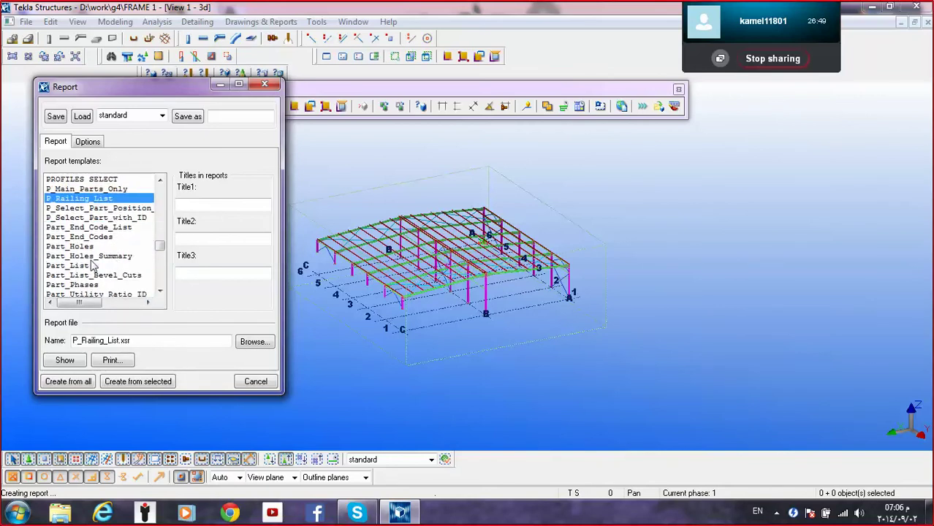
pyautogui.click(93, 266)
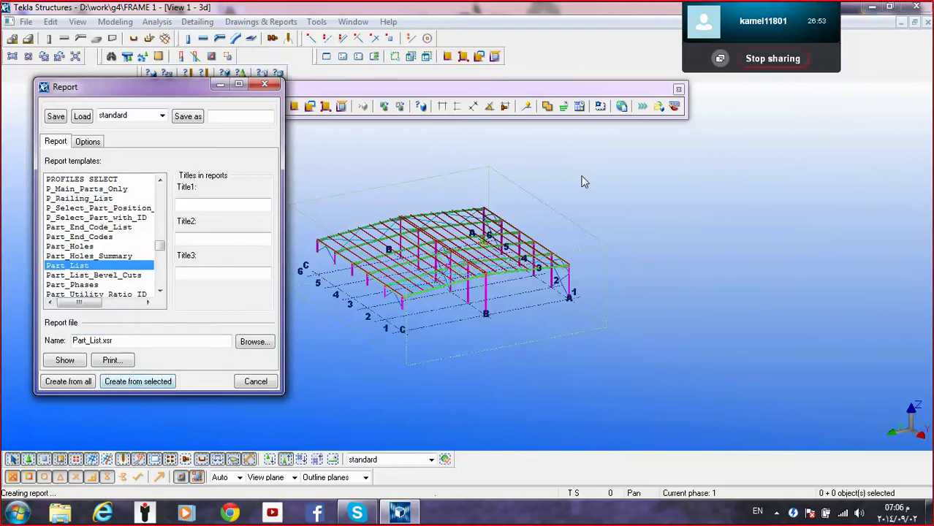
pyautogui.moveTo(697, 168); pyautogui.dragTo(315, 427)
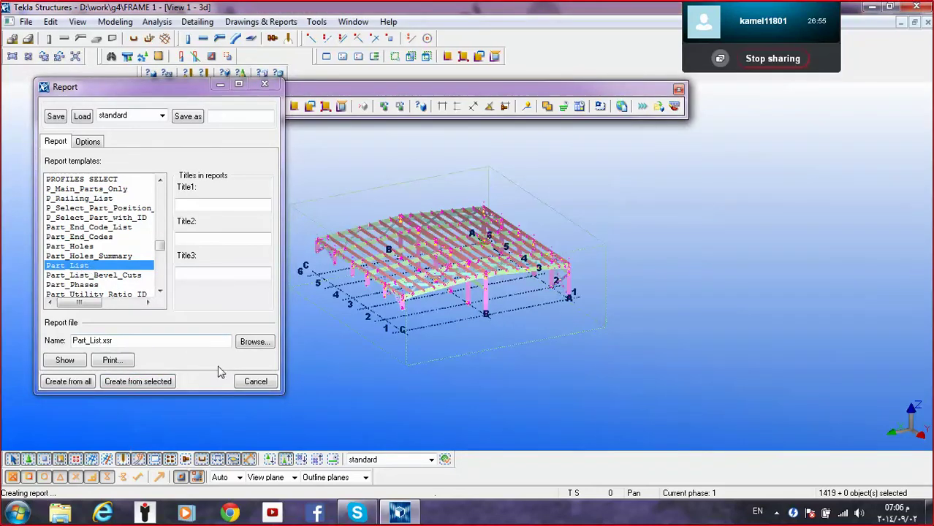
pyautogui.click(170, 382)
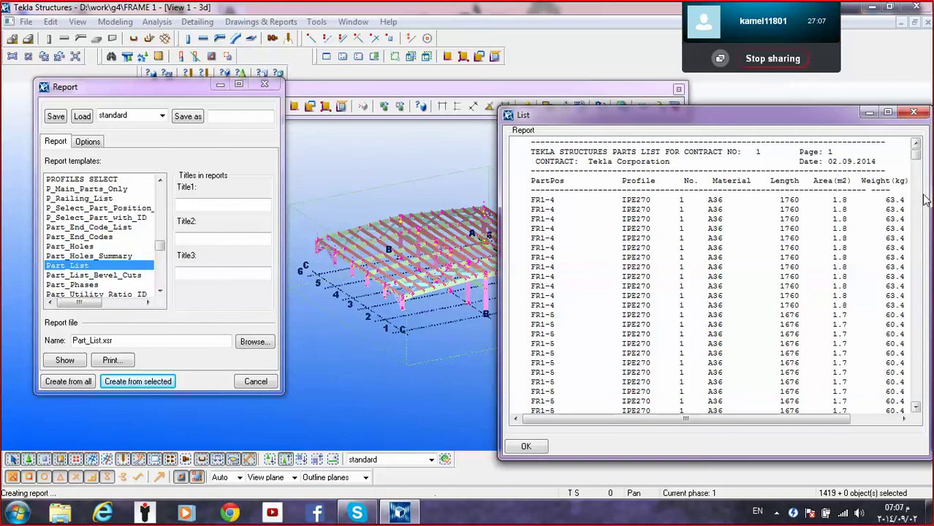
# Examine the part rows and the totals row at the end of the part list, and close the list.
pyautogui.scroll(-15, 906, 205)
pyautogui.moveTo(914, 161); pyautogui.dragTo(910, 410)
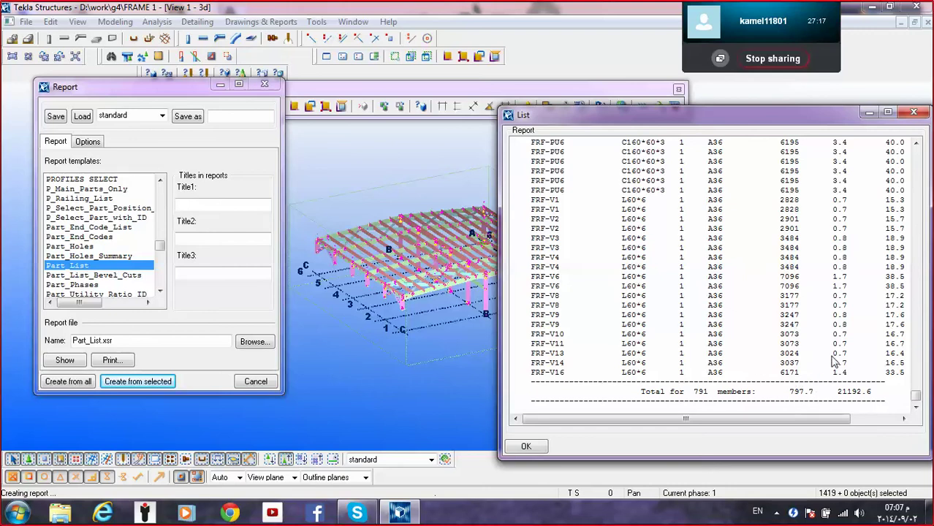
pyautogui.click(867, 395)
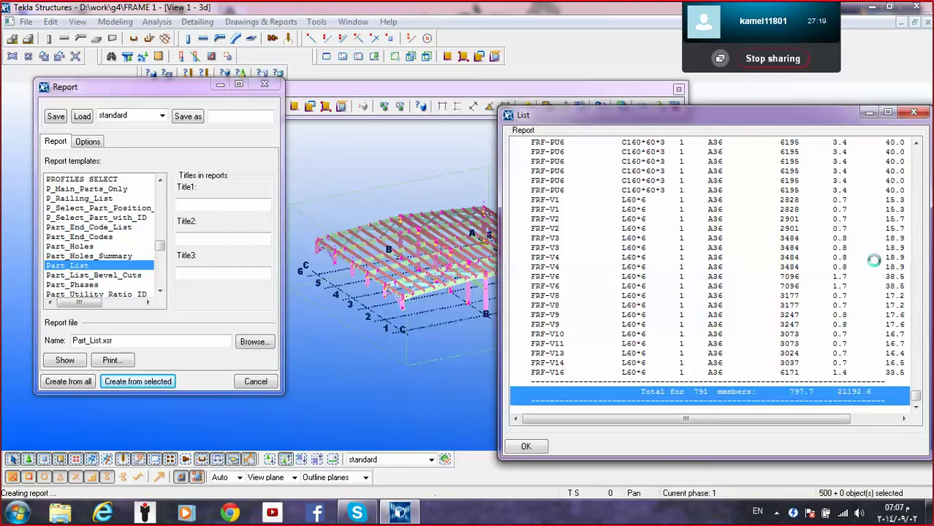
pyautogui.click(911, 114)
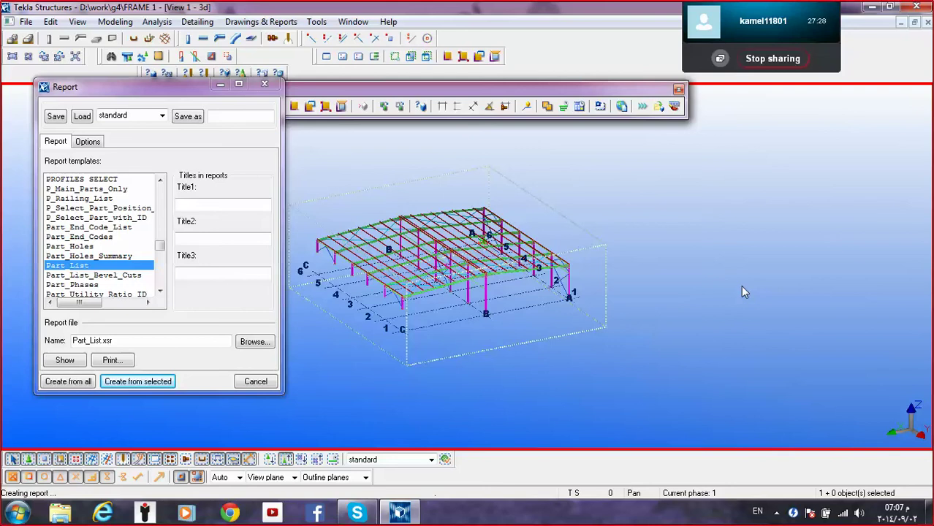
# Select all frame objects again and create a Bolt_List report from them.
pyautogui.moveTo(668, 144); pyautogui.dragTo(3, 467)
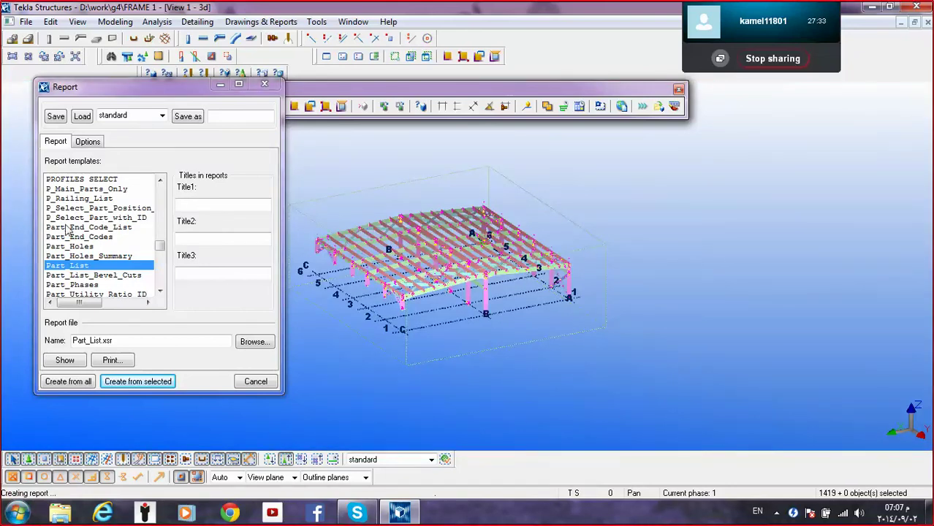
pyautogui.click(67, 247)
pyautogui.scroll(20, 70, 249)
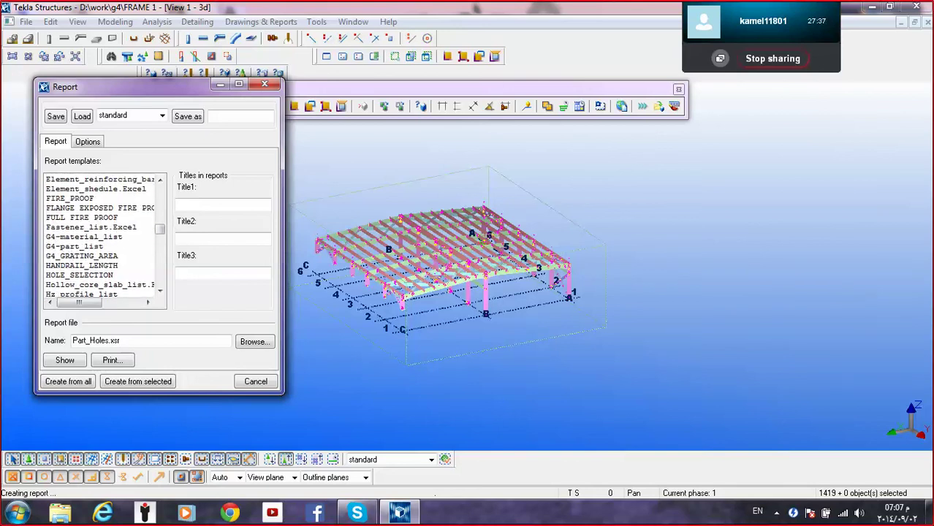
pyautogui.click(135, 208)
pyautogui.scroll(5, 93, 269)
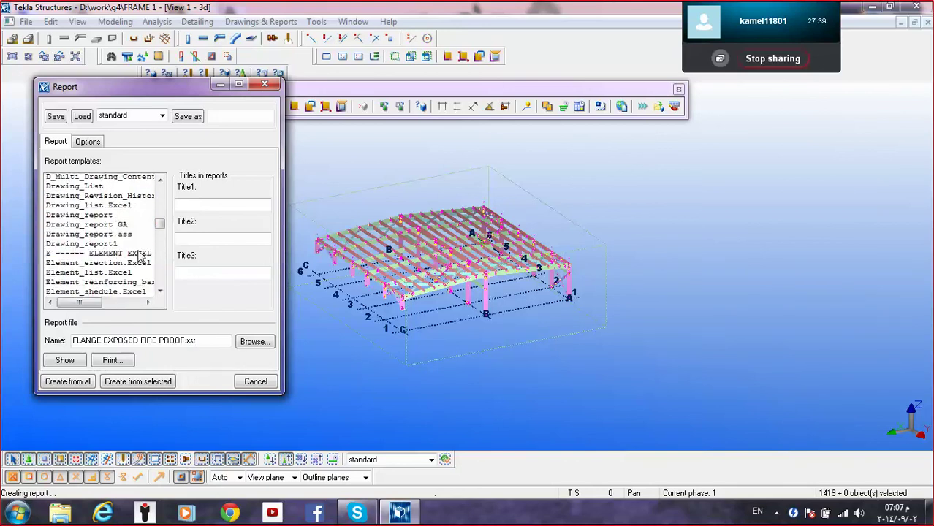
pyautogui.scroll(10, 94, 269)
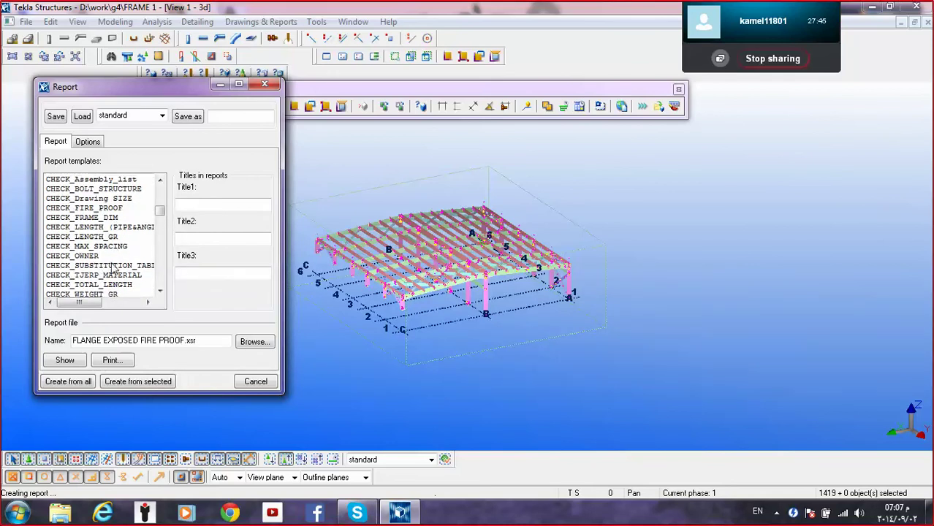
pyautogui.scroll(6, 105, 250)
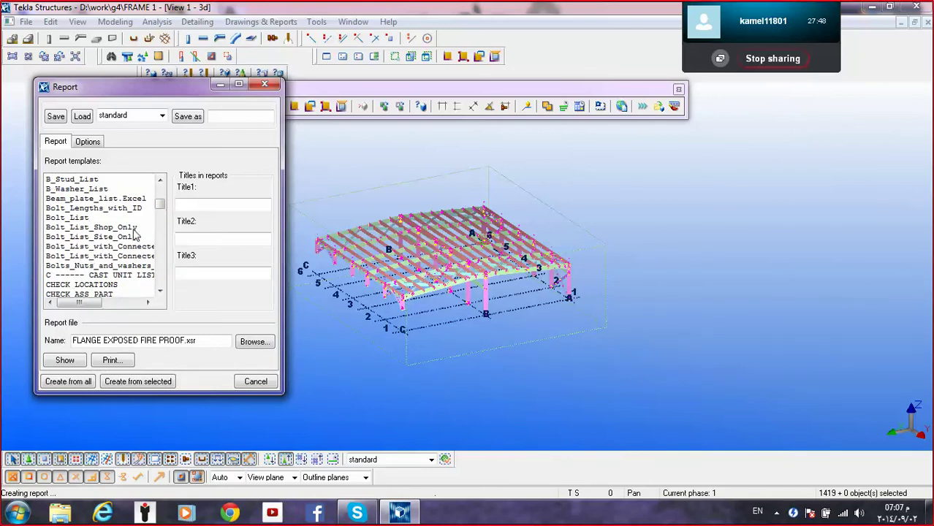
pyautogui.click(87, 218)
pyautogui.click(150, 381)
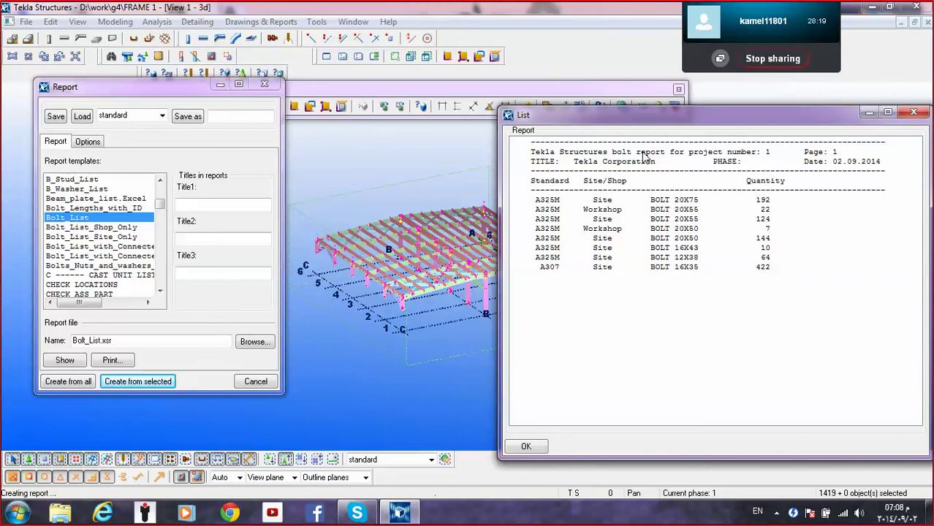
# Review the bolt standards, site or workshop types, sizes and quantities, and close the bolt list and the report dialog.
pyautogui.click(914, 112)
pyautogui.click(833, 224)
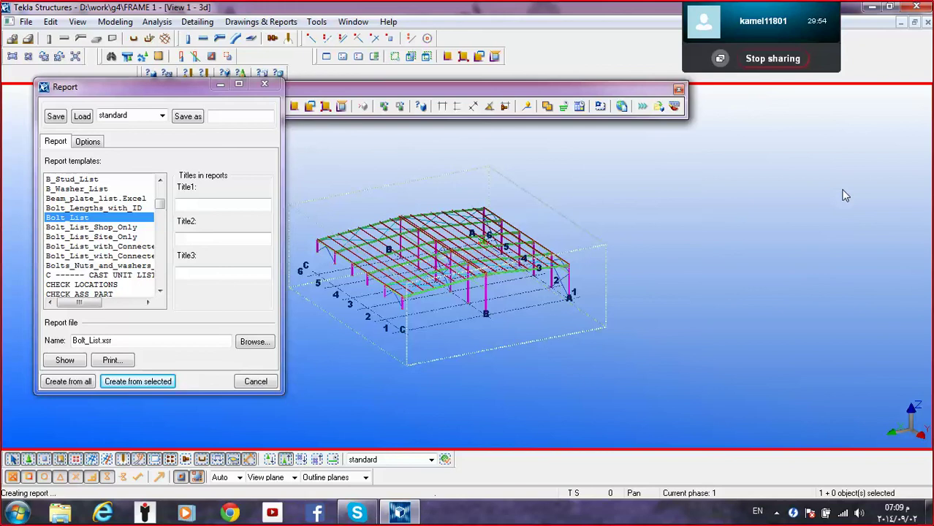
pyautogui.click(265, 84)
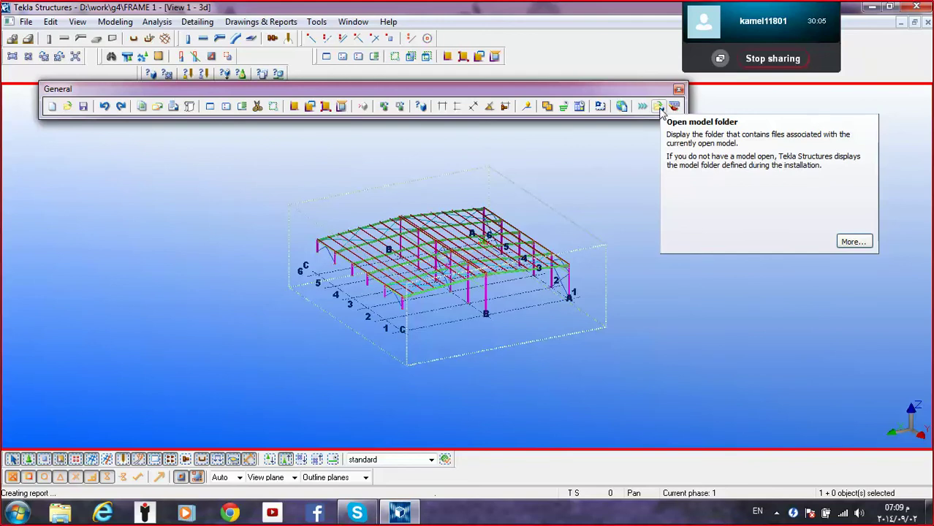
# Open the Reports folder inside the model folder in Windows Explorer, view the saved Assembly_List file in Notepad, and close it.
pyautogui.click(660, 108)
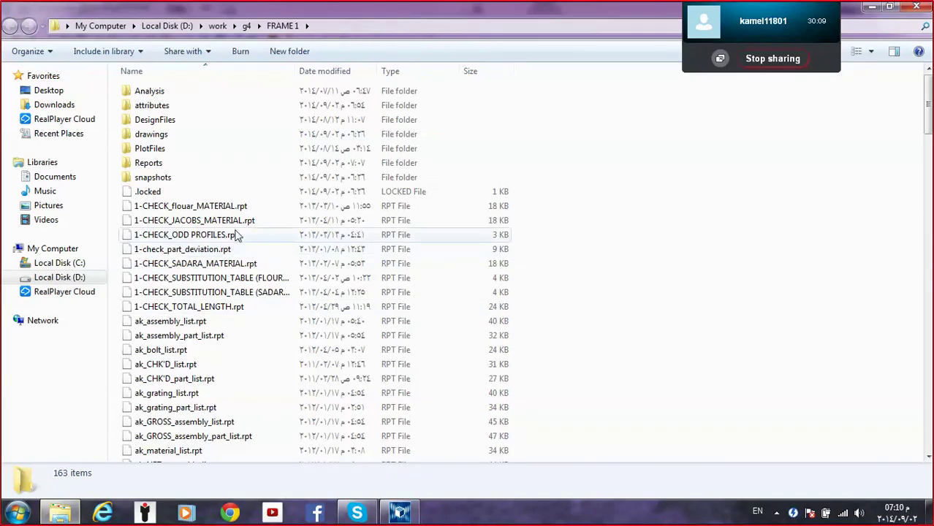
pyautogui.doubleClick(150, 163)
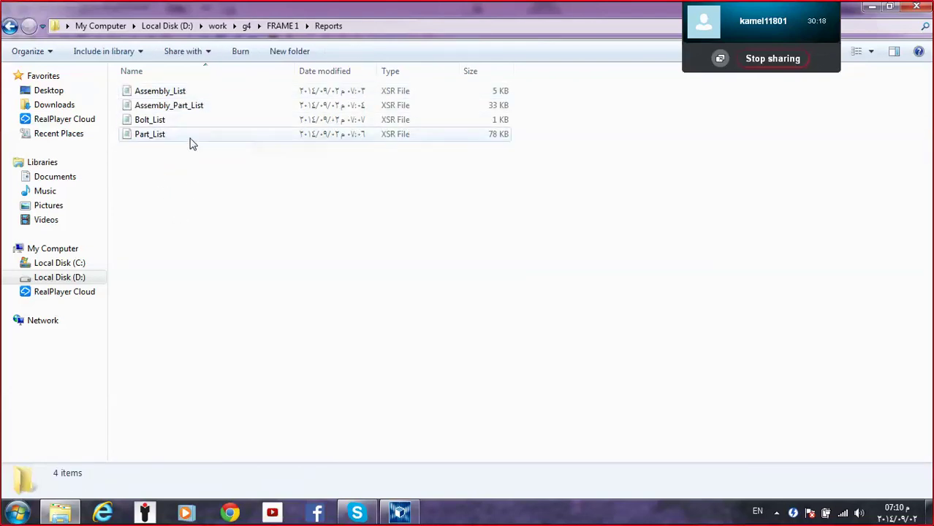
pyautogui.doubleClick(194, 96)
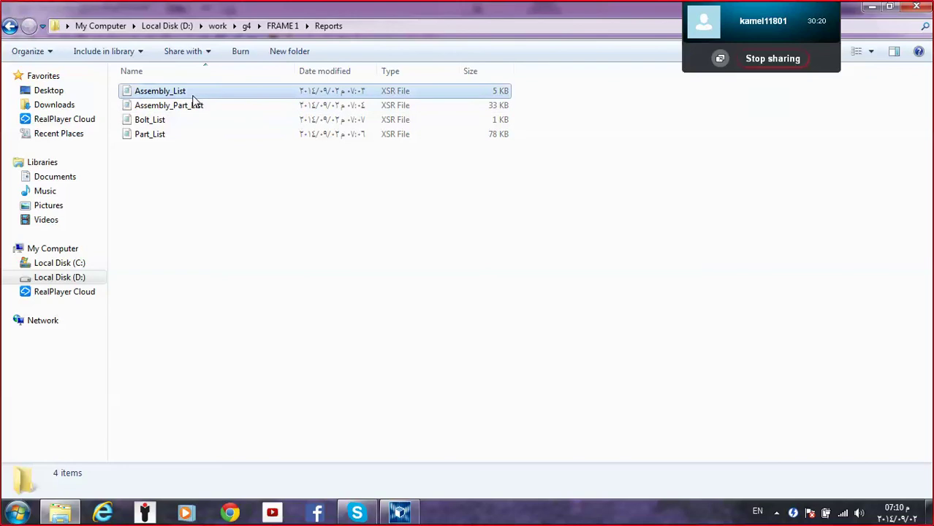
pyautogui.moveTo(667, 48); pyautogui.dragTo(540, 255)
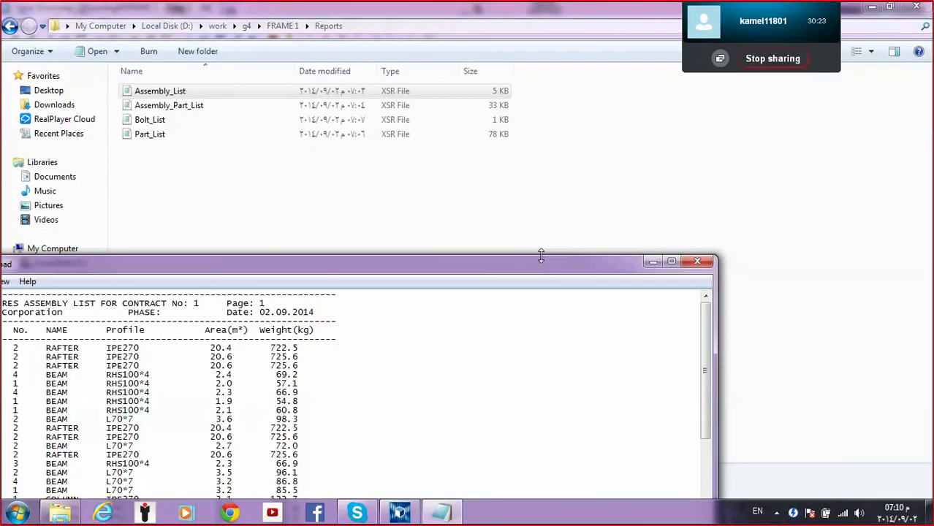
pyautogui.click(695, 260)
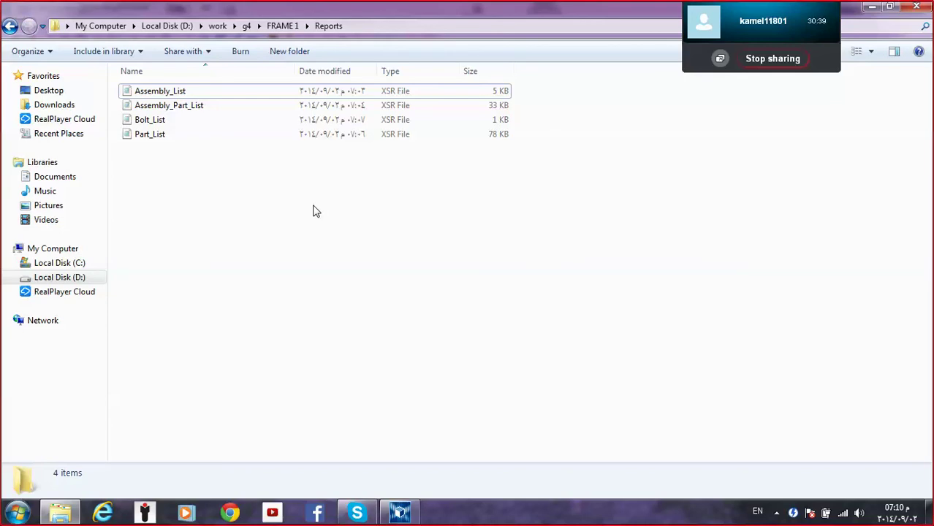
# View the saved Assembly_Part_List file, close it, and close the folder to return to the Tekla Structures model.
pyautogui.doubleClick(153, 107)
pyautogui.moveTo(238, 269); pyautogui.dragTo(374, 106)
pyautogui.click(824, 97)
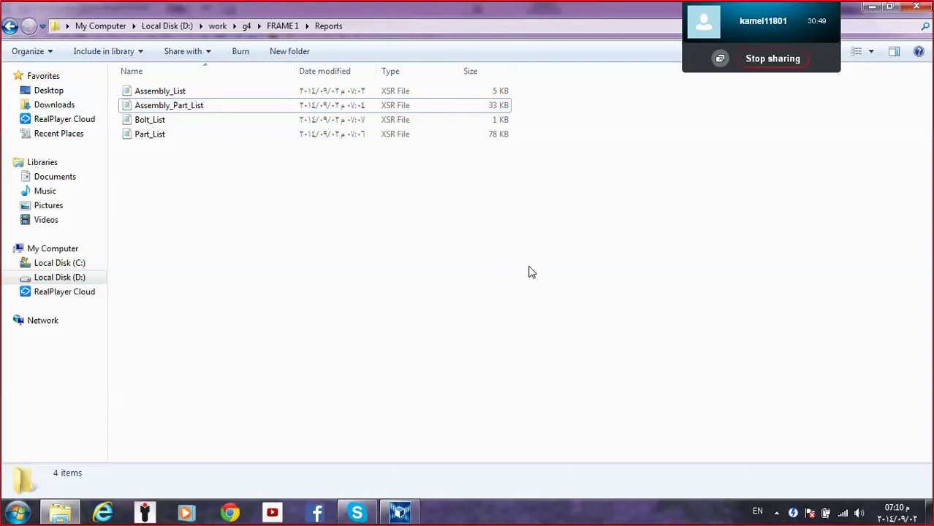
pyautogui.click(919, 6)
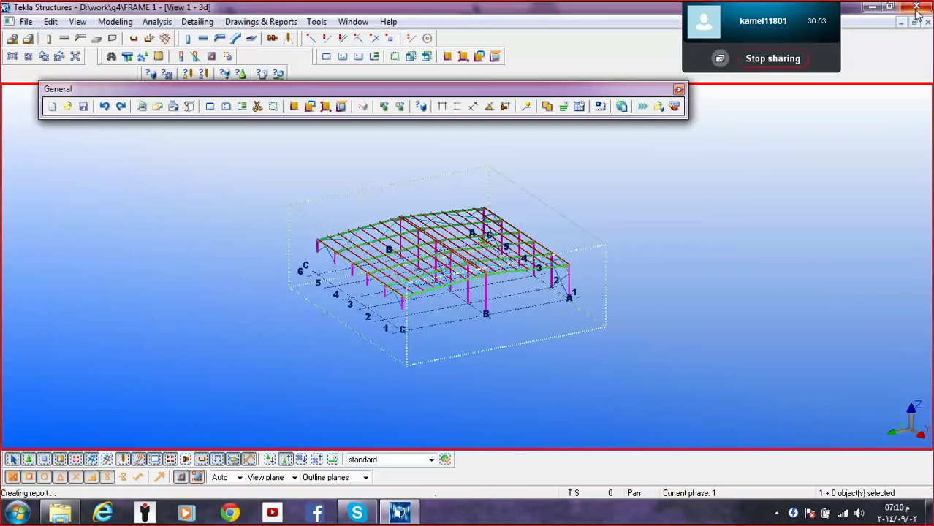
pyautogui.keyDown('ctrl'); pyautogui.moveTo(693, 231); pyautogui.dragTo(691, 217, button='middle'); pyautogui.keyUp('ctrl')
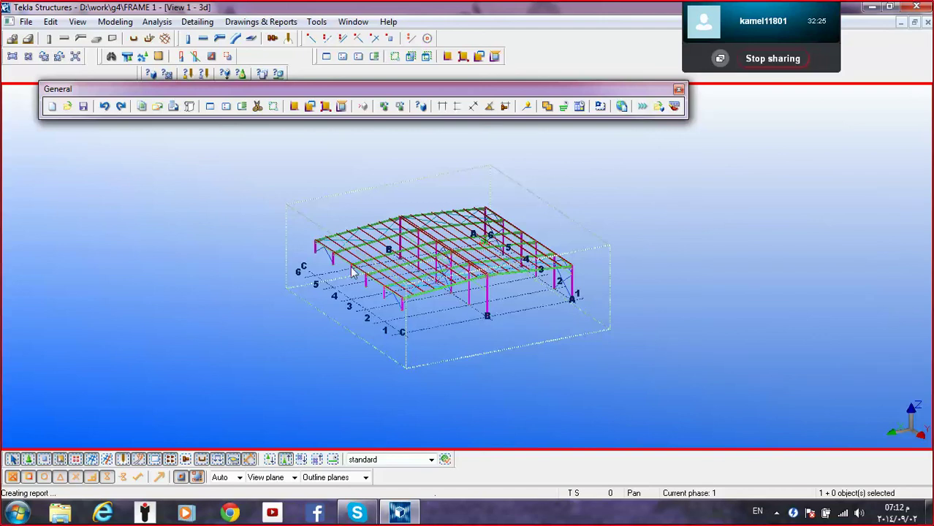
pyautogui.scroll(5, 444, 325)
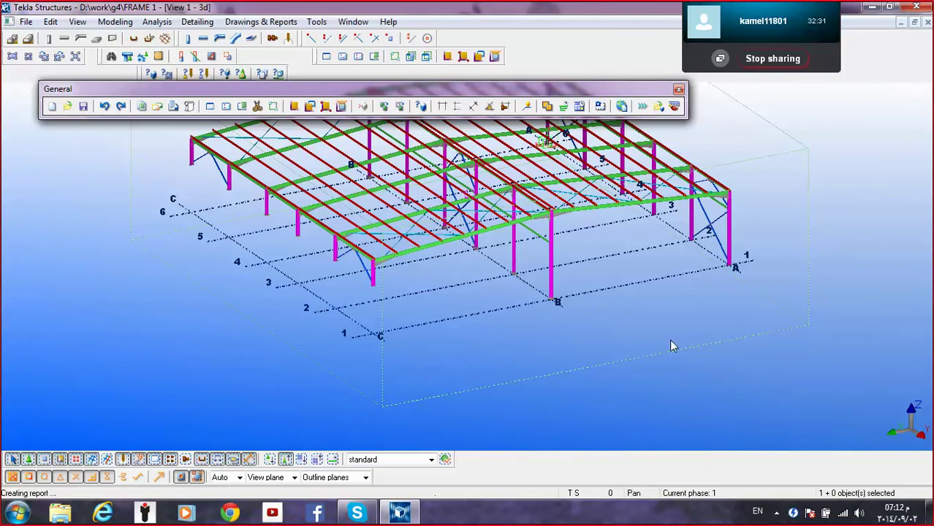
pyautogui.scroll(-1, 710, 241)
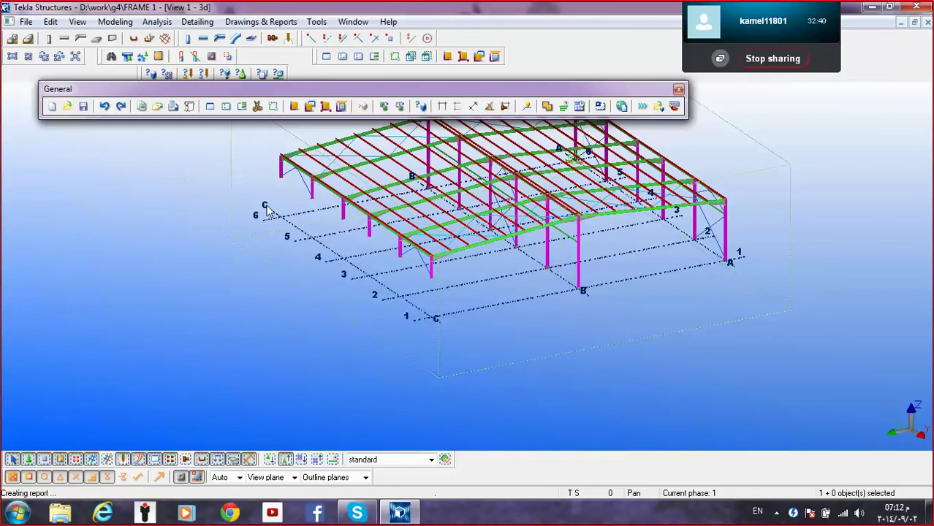
pyautogui.moveTo(266, 244); pyautogui.dragTo(167, 257, button='middle')
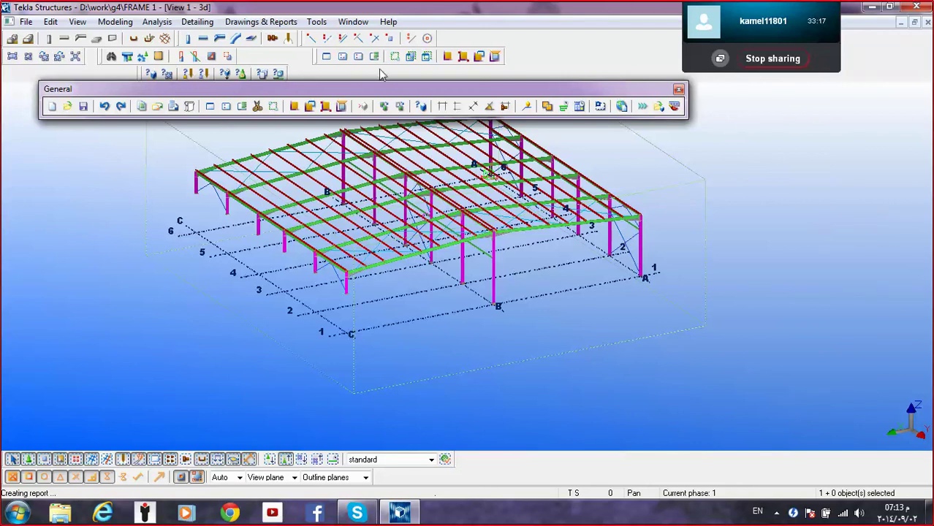
# Open the list of named views, display the ELEVATION @ GRID LINE 1 view, and close that view.
pyautogui.click(241, 107)
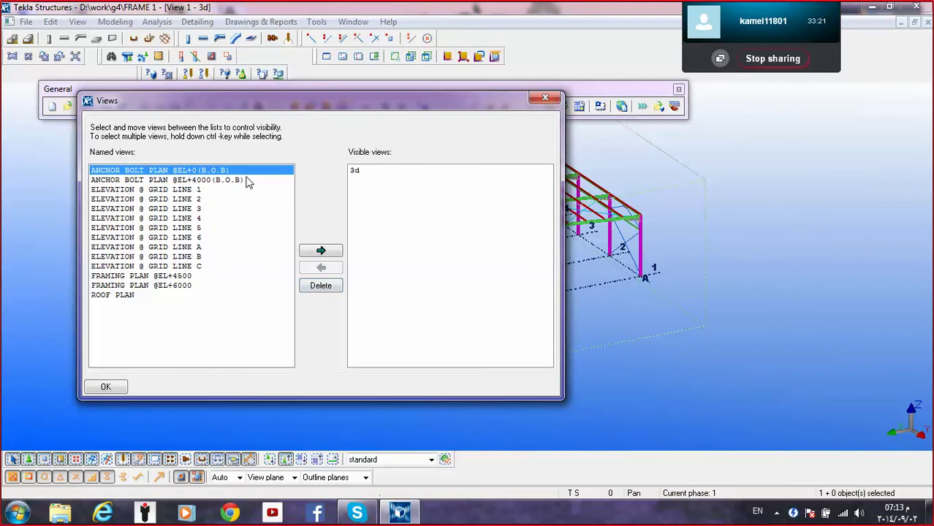
pyautogui.click(188, 180)
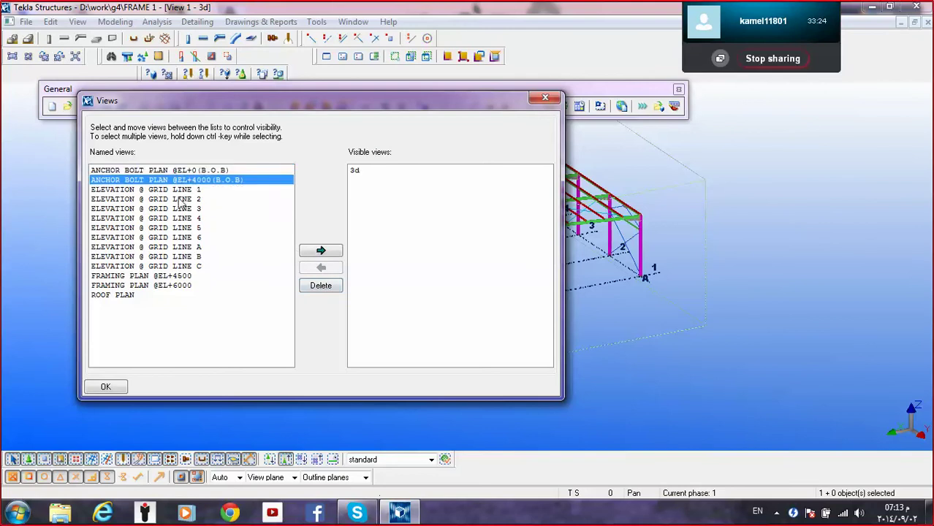
pyautogui.doubleClick(176, 193)
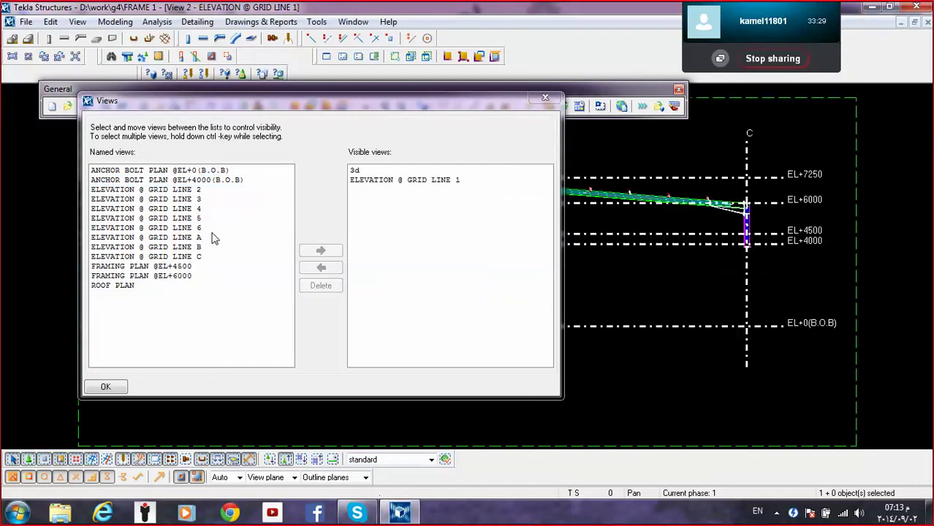
pyautogui.click(927, 23)
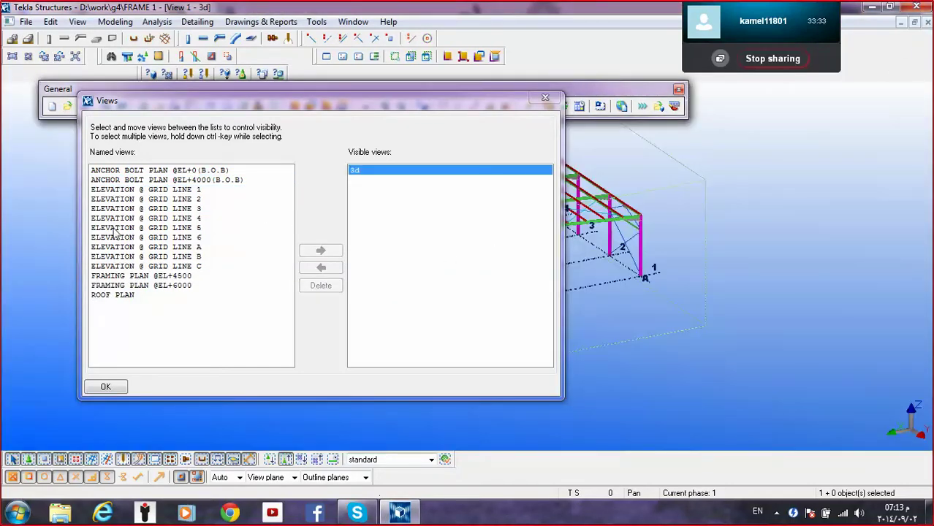
# Display the ELEVATION @ GRID LINE 5 view, close it, and close the list of named views.
pyautogui.doubleClick(115, 231)
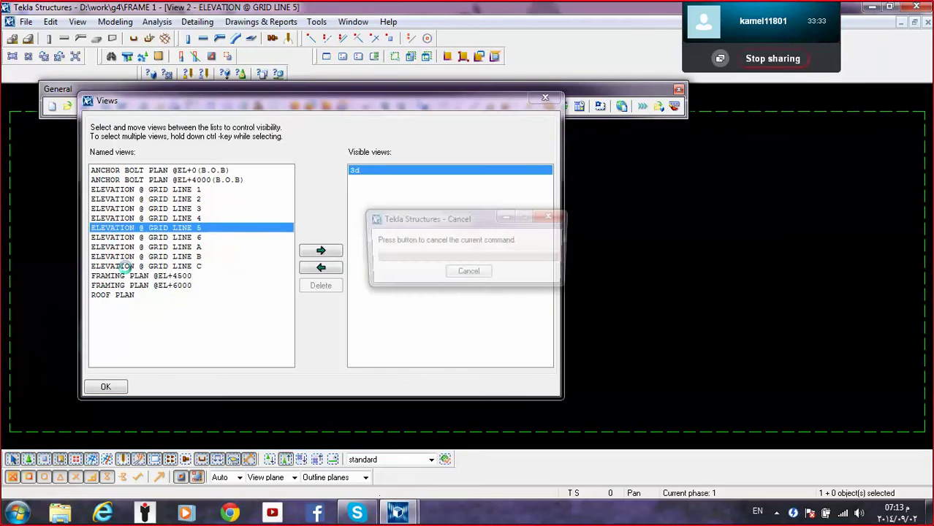
pyautogui.click(927, 23)
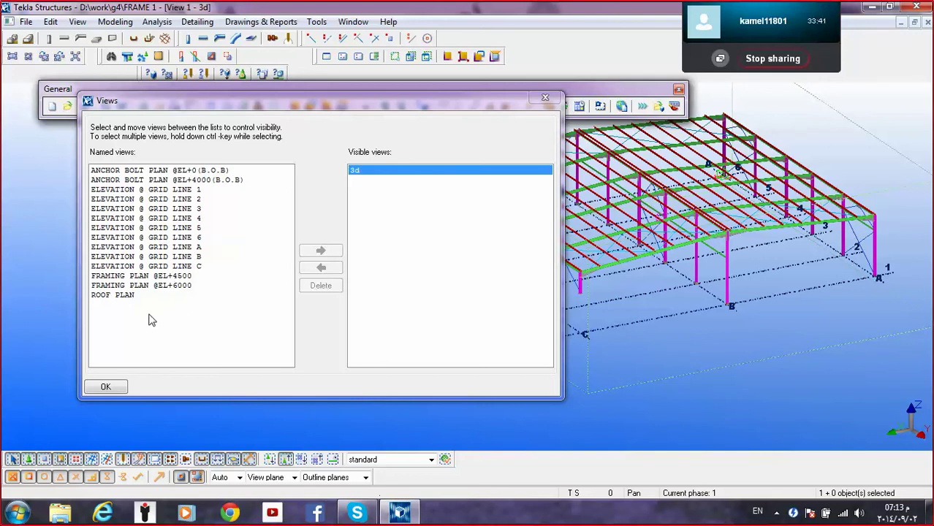
pyautogui.click(106, 387)
pyautogui.moveTo(114, 380)
pyautogui.keyDown('ctrl'); pyautogui.mouseDown(button='middle')
pyautogui.moveTo(176, 323)
pyautogui.moveTo(104, 381)
pyautogui.mouseUp(button='middle'); pyautogui.keyUp('ctrl')
pyautogui.scroll(-3, 155, 308)
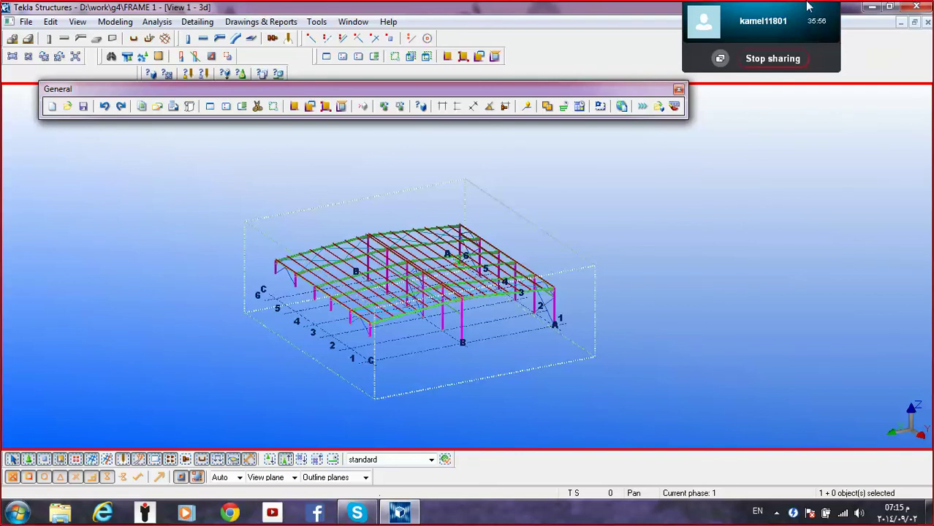
# Start a general arrangement drawing and select elevation views 1–6 and A–C, framing plans EL+4500 and EL+6000, and both anchor bolt plans.
pyautogui.click(238, 21)
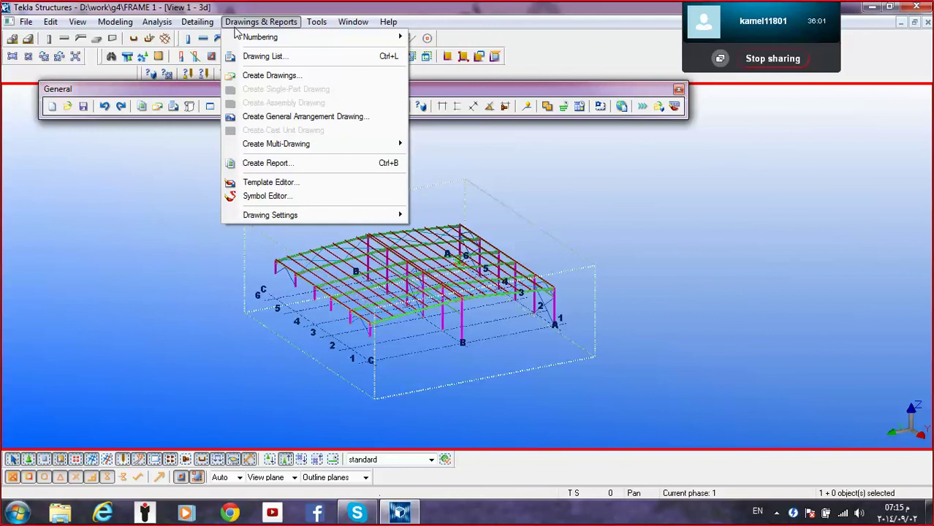
pyautogui.click(292, 117)
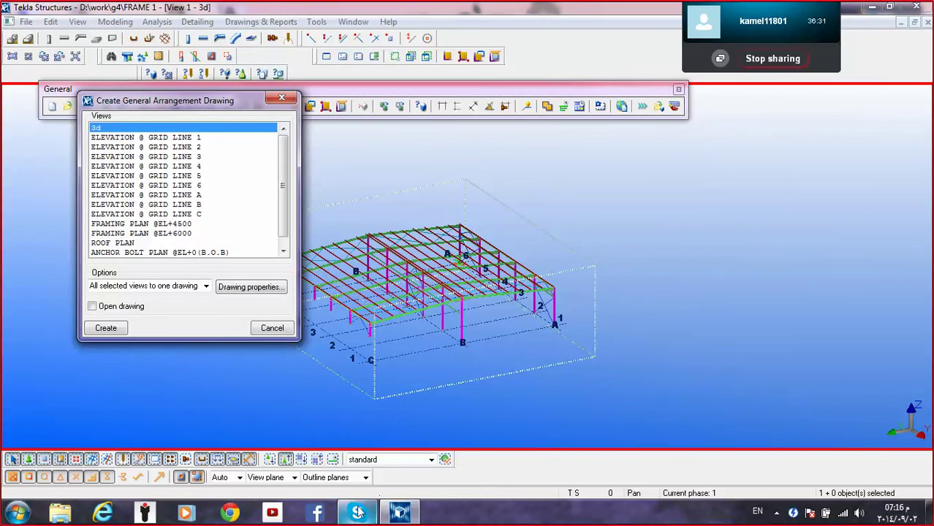
pyautogui.click(354, 512)
pyautogui.click(354, 512)
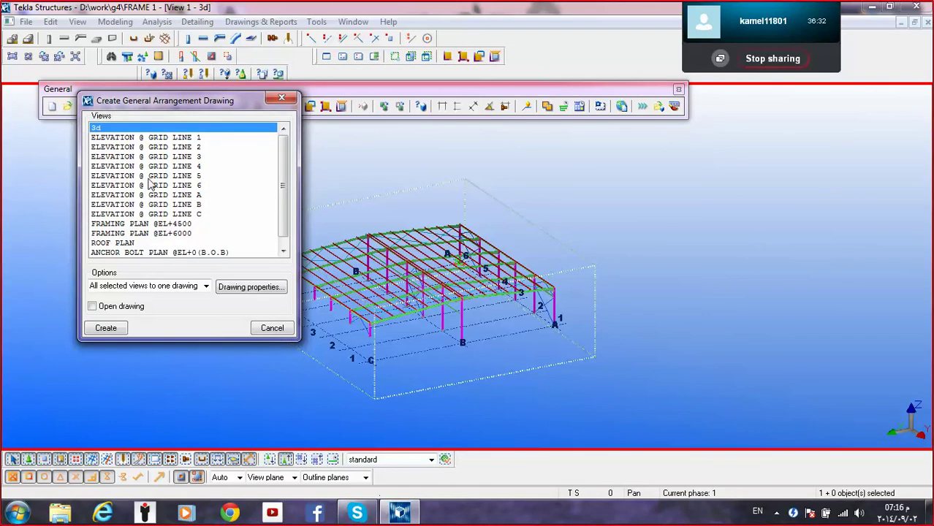
pyautogui.click(168, 139)
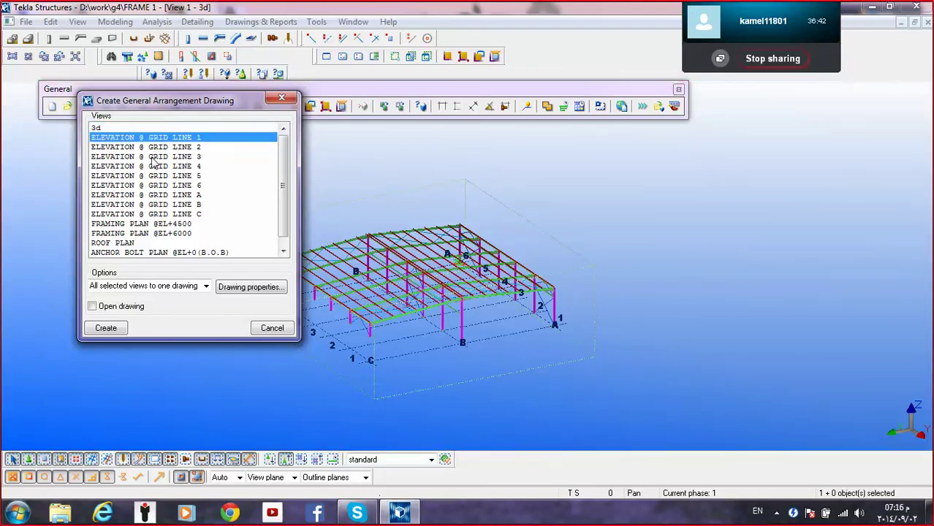
pyautogui.keyDown('shift'); pyautogui.click(173, 234); pyautogui.keyUp('shift')
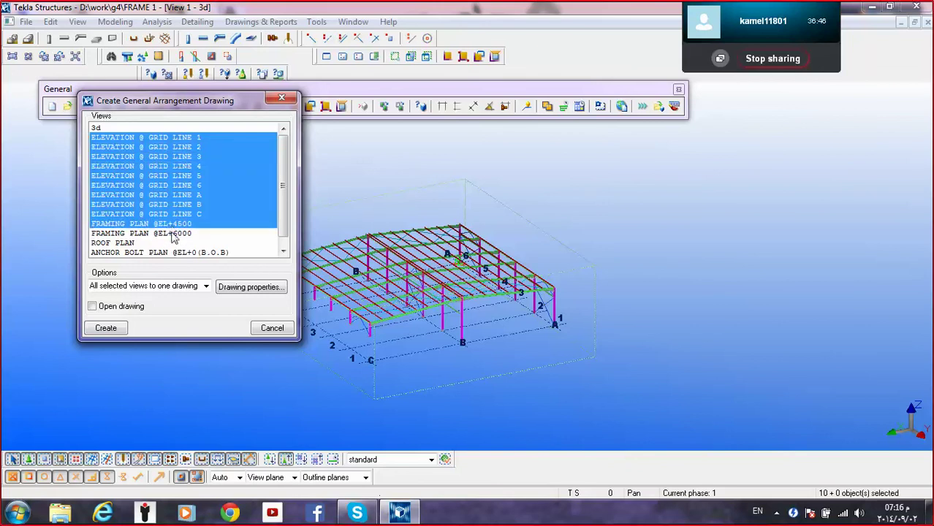
pyautogui.click(173, 234)
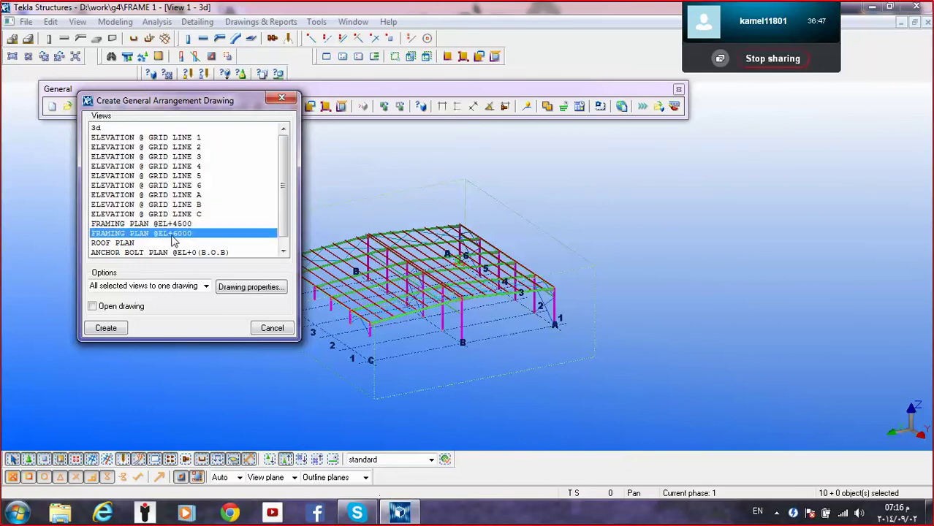
pyautogui.keyDown('shift'); pyautogui.click(193, 139); pyautogui.keyUp('shift')
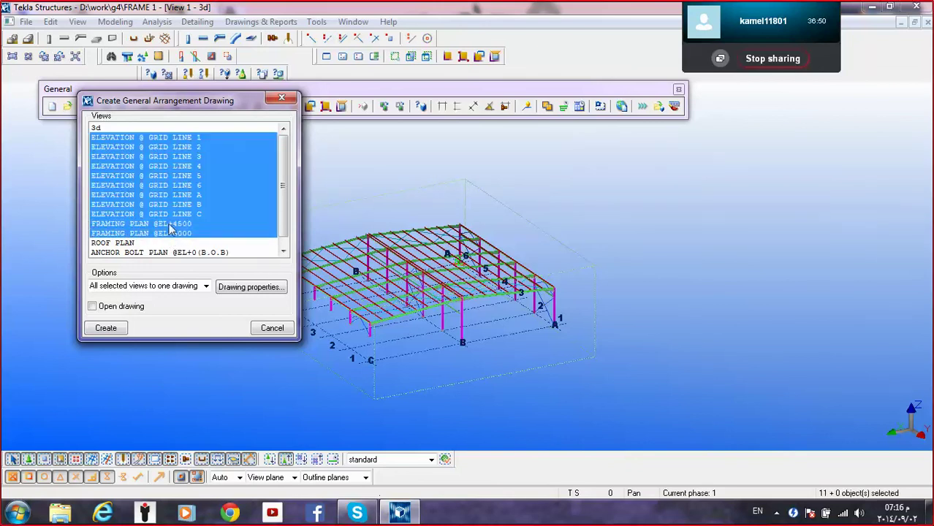
pyautogui.keyDown('ctrl'); pyautogui.click(129, 253); pyautogui.keyUp('ctrl')
pyautogui.scroll(-1, 128, 253)
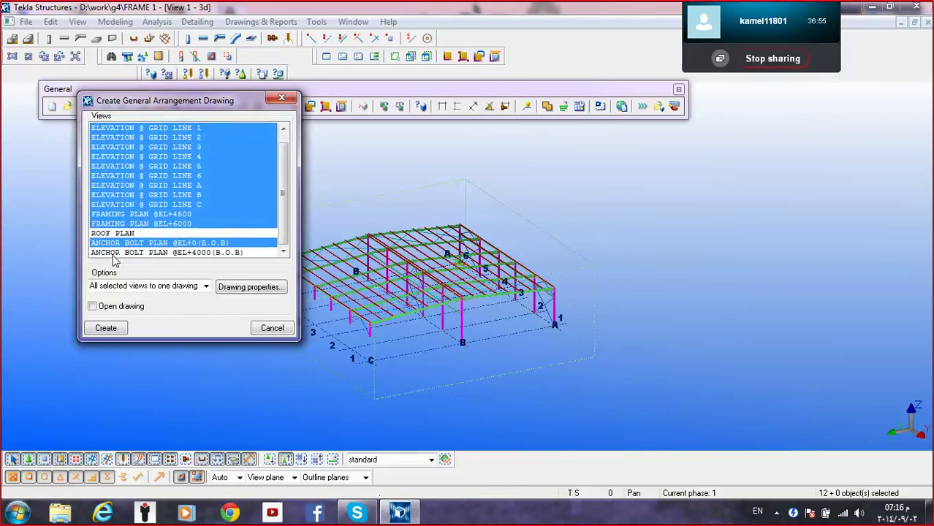
pyautogui.keyDown('ctrl'); pyautogui.click(117, 253); pyautogui.keyUp('ctrl')
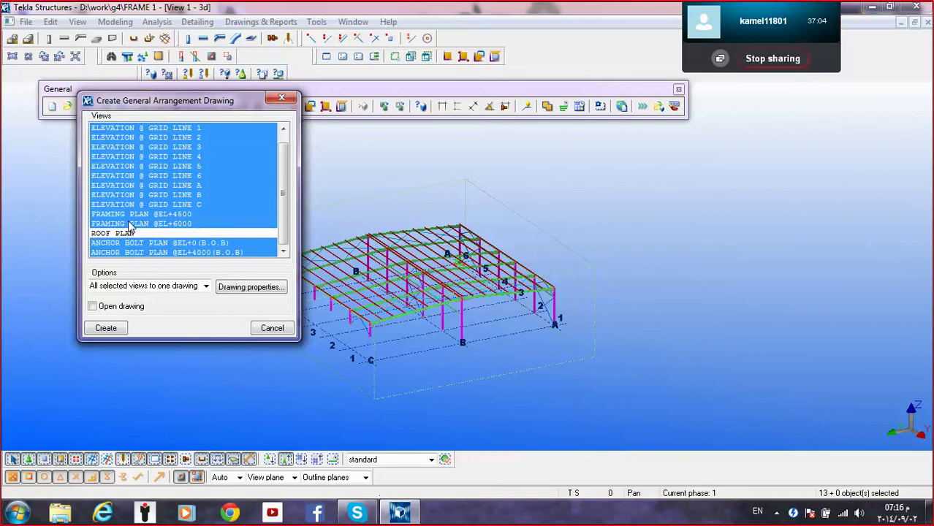
# Create the general arrangement drawings from the selected views with the option One drawing per view.
pyautogui.click(205, 287)
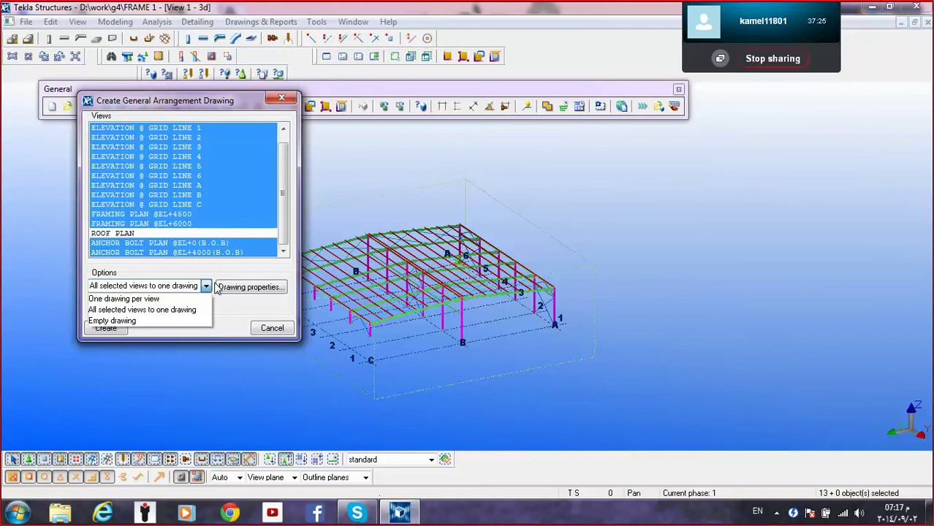
pyautogui.click(160, 299)
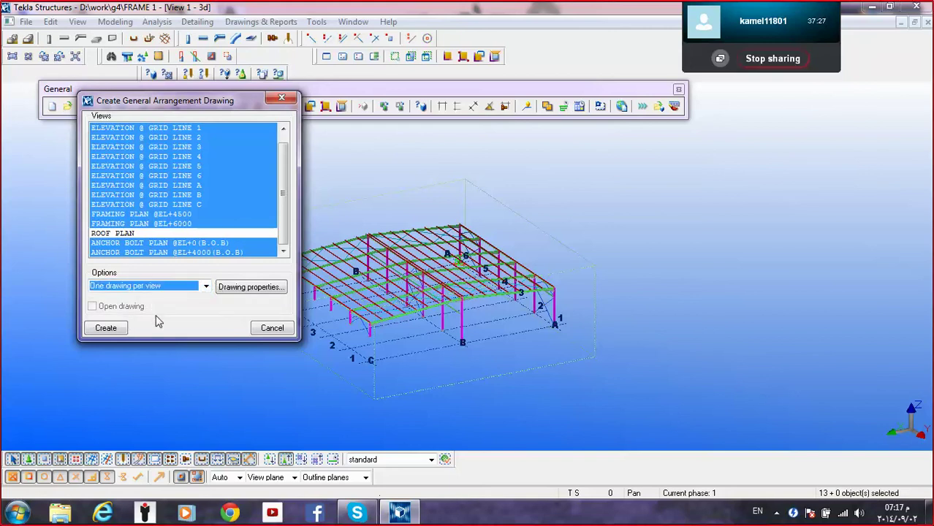
pyautogui.click(106, 328)
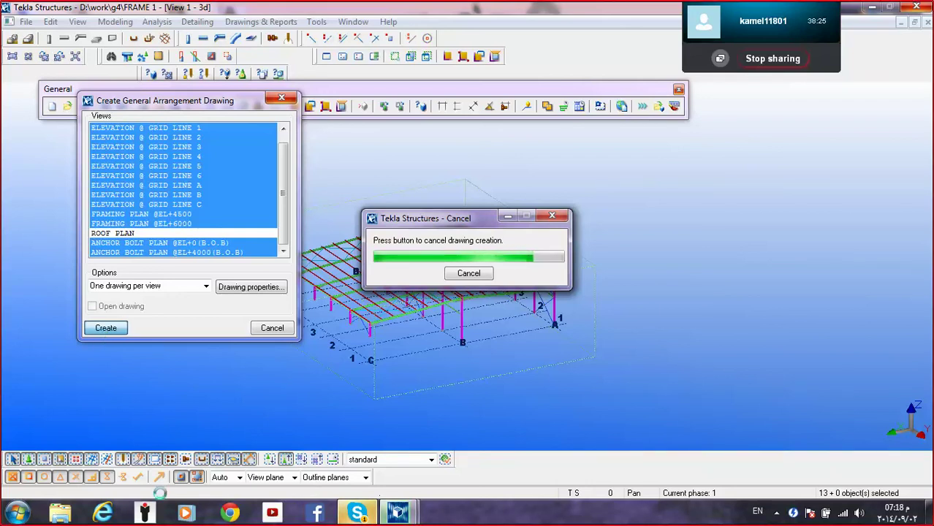
# Switch to Skype, open the call's chat, and copy the e-mail address the contact sent.
pyautogui.click(357, 511)
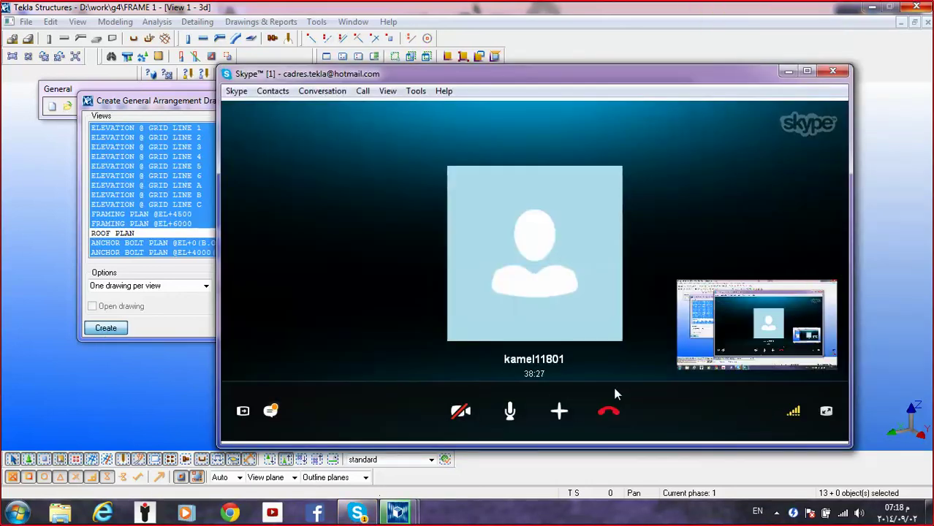
pyautogui.click(274, 413)
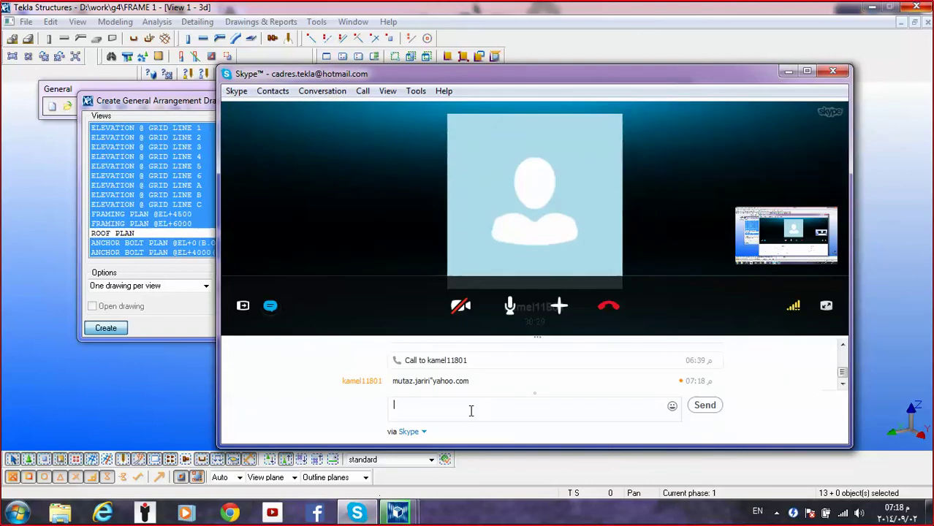
pyautogui.moveTo(477, 381); pyautogui.dragTo(393, 380)
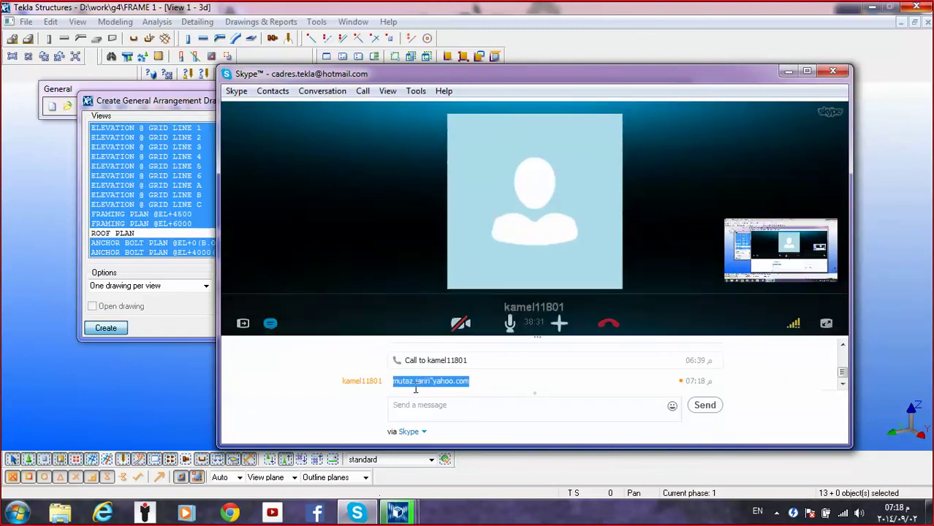
pyautogui.rightClick(415, 385)
pyautogui.click(462, 418)
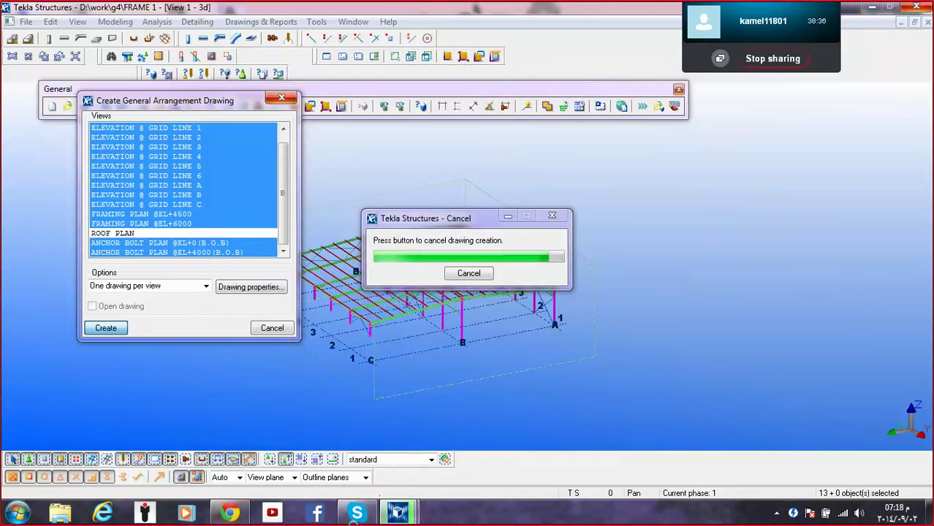
# Switch to Chrome, open the Gmail inbox, and expand the originally sent message in the "tekla course" conversation.
pyautogui.click(355, 516)
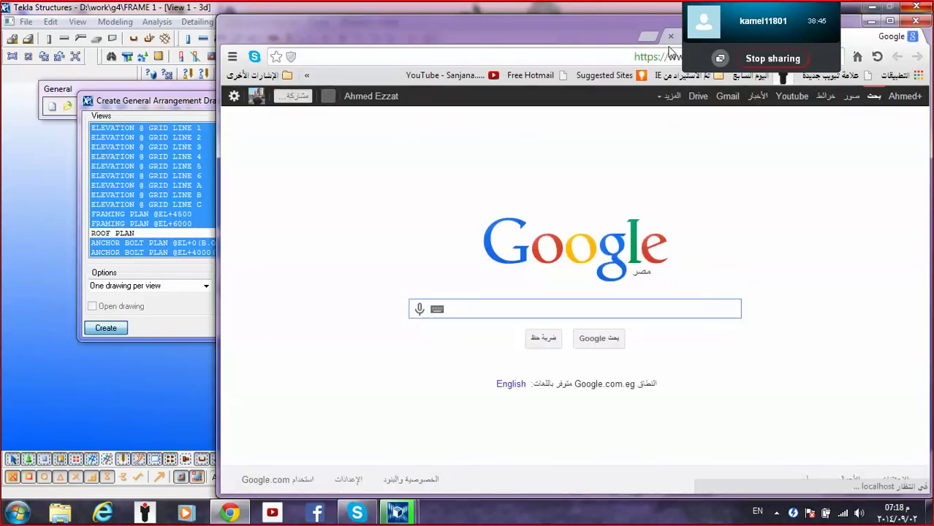
pyautogui.click(728, 98)
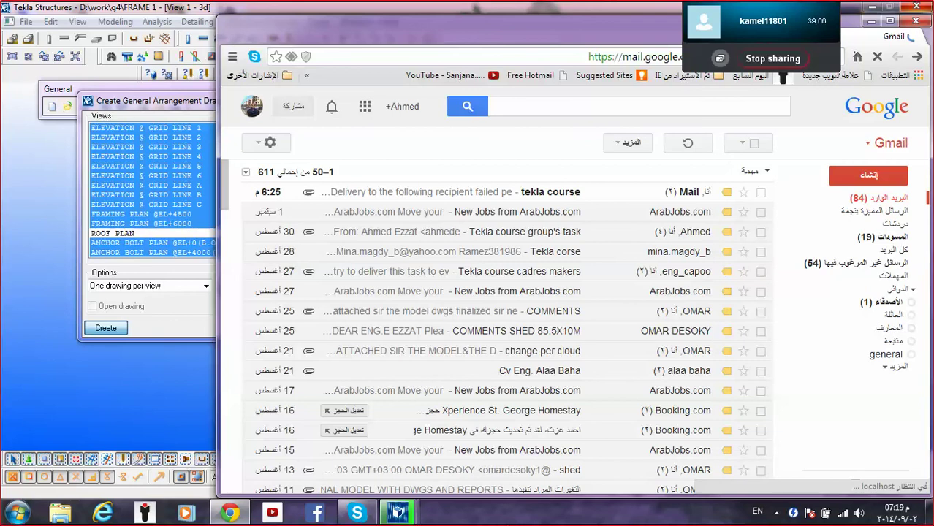
pyautogui.hotkey('alt', 'Tab')
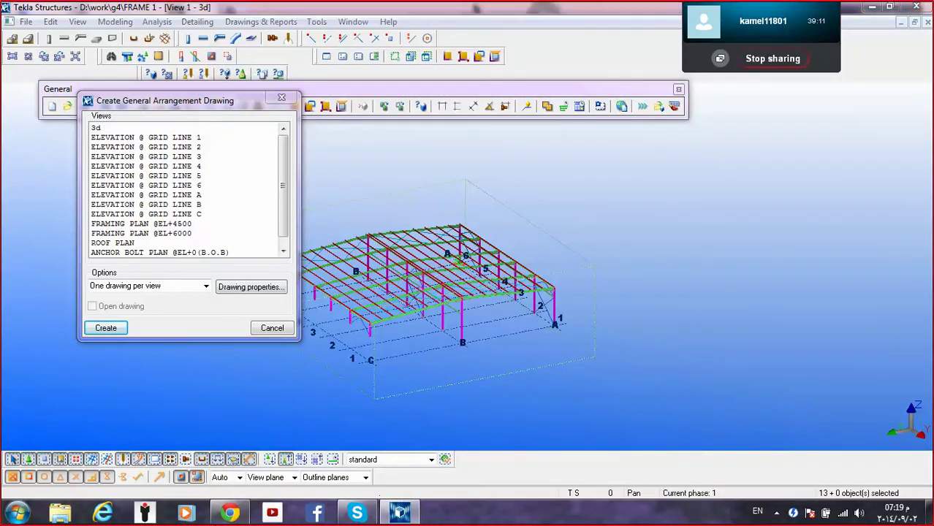
pyautogui.click(229, 514)
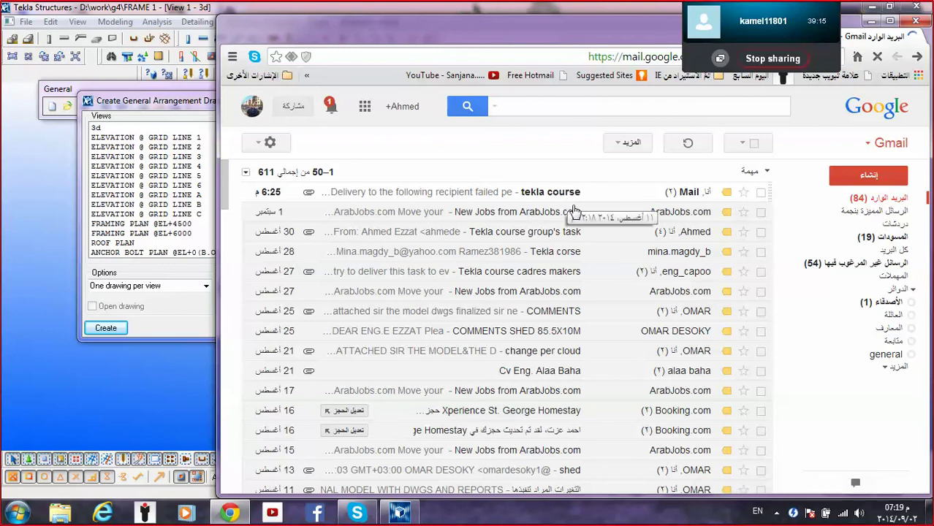
pyautogui.click(555, 192)
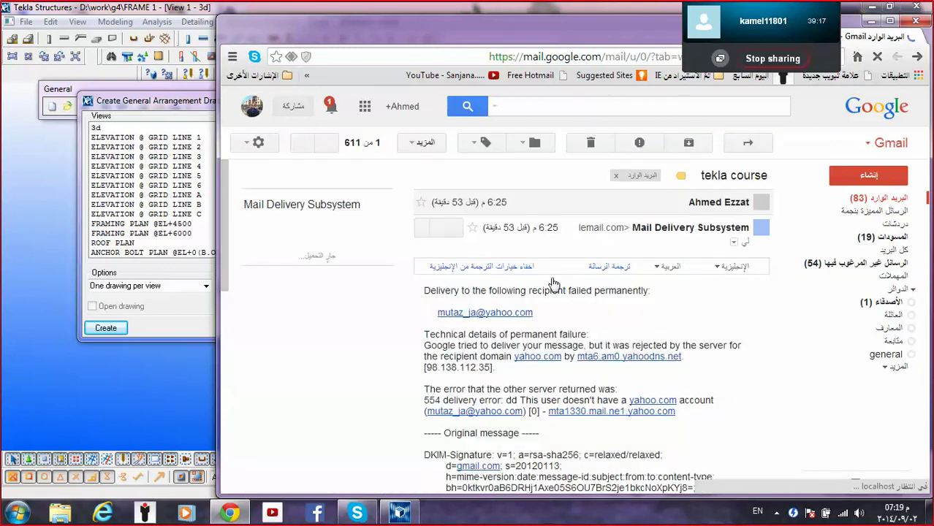
pyautogui.click(684, 208)
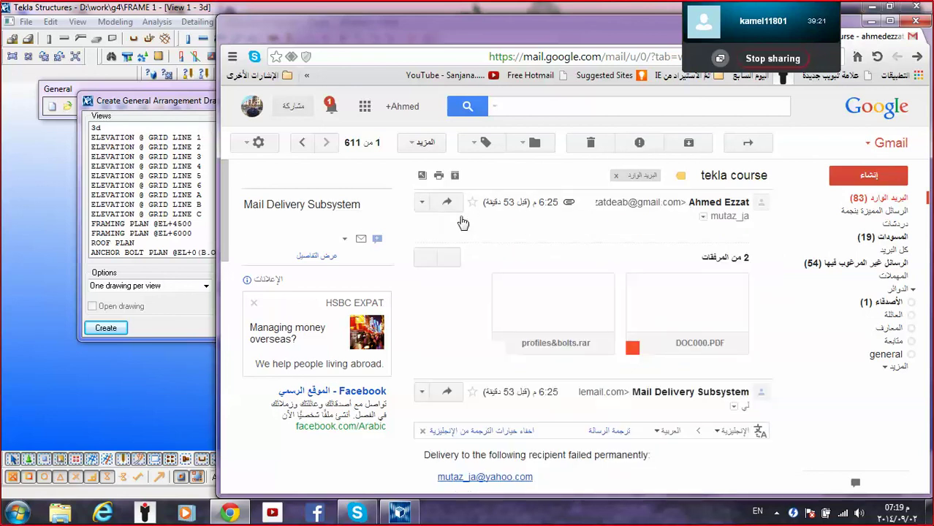
# Forward the original "tekla course" message and paste the contact's copied e-mail address as the recipient.
pyautogui.click(422, 203)
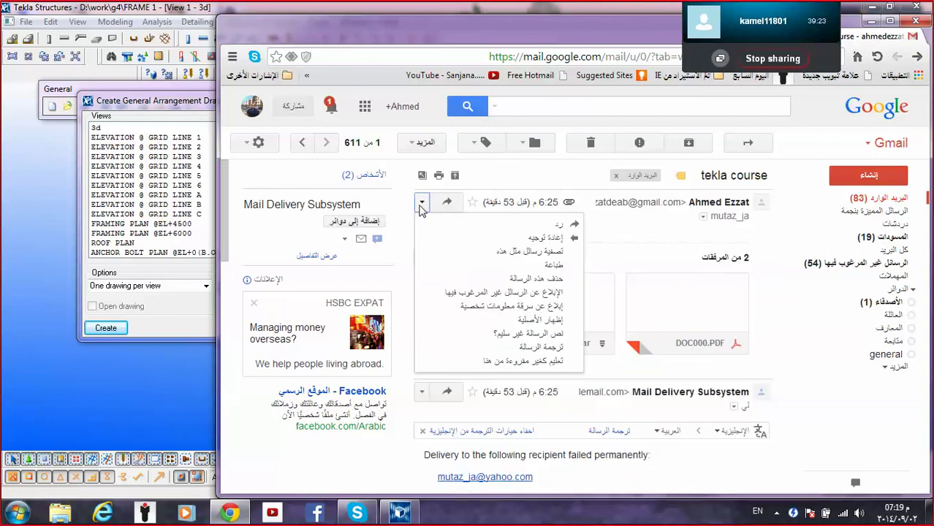
pyautogui.click(544, 238)
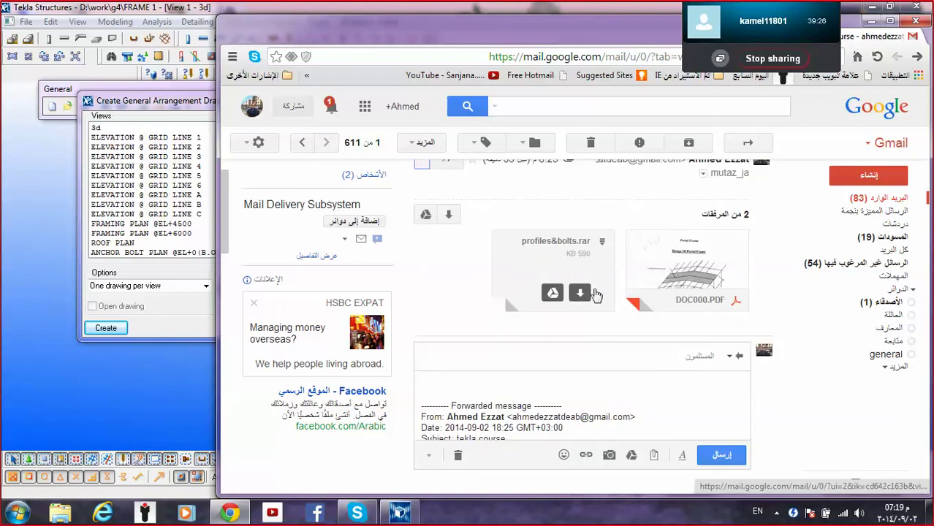
pyautogui.rightClick(645, 353)
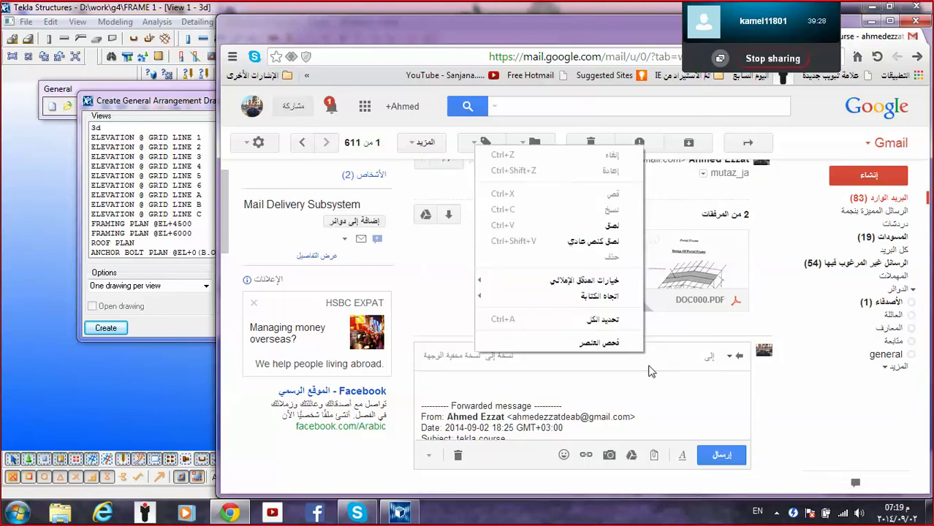
pyautogui.click(603, 228)
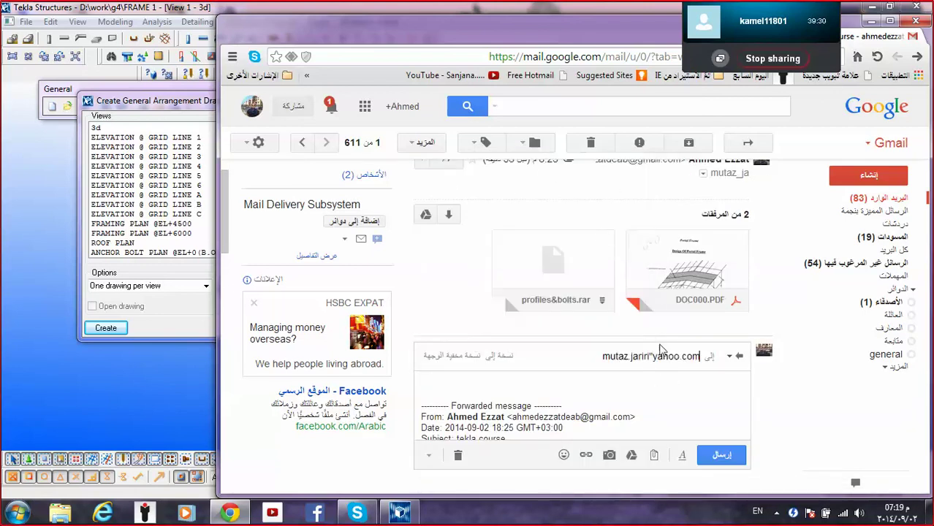
pyautogui.click(644, 387)
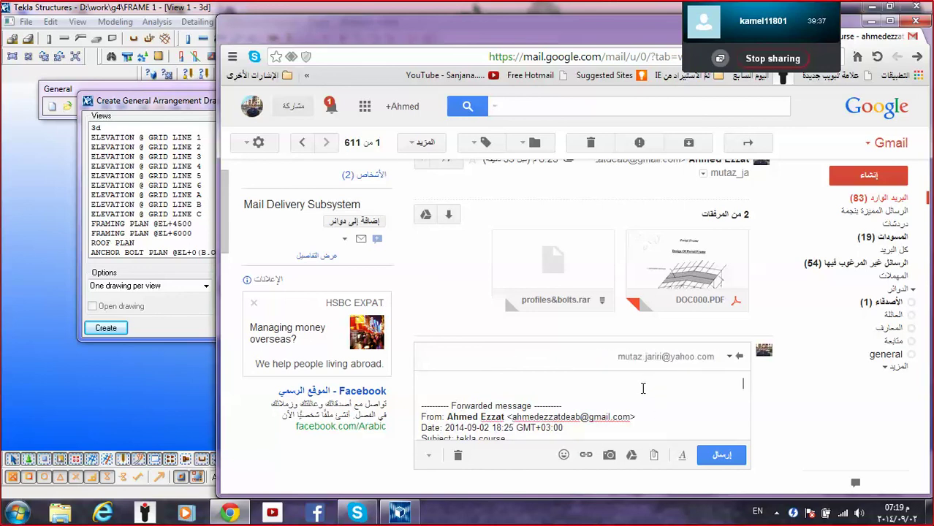
pyautogui.click(597, 358)
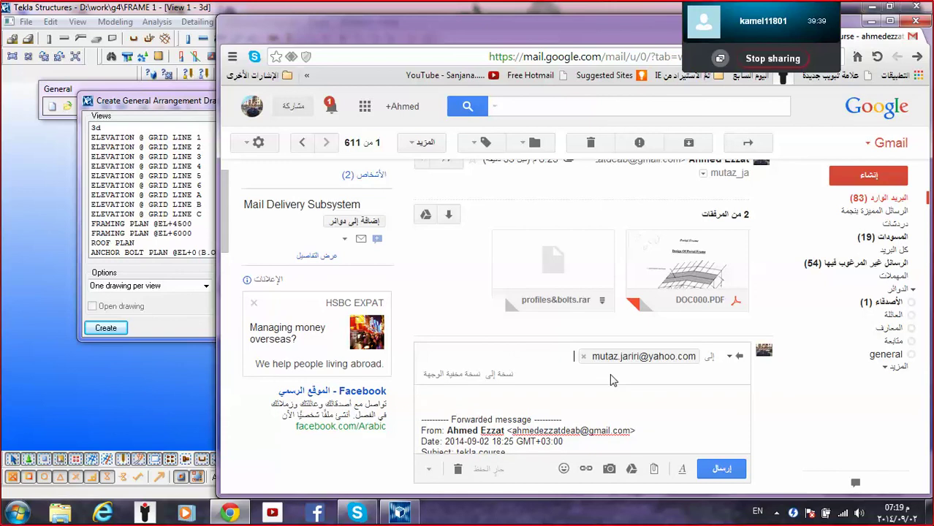
# Send the forwarded message with DOC000.PDF and profiles&bolts.rar attached, and close the browser to return to Tekla Structures.
pyautogui.moveTo(658, 355)
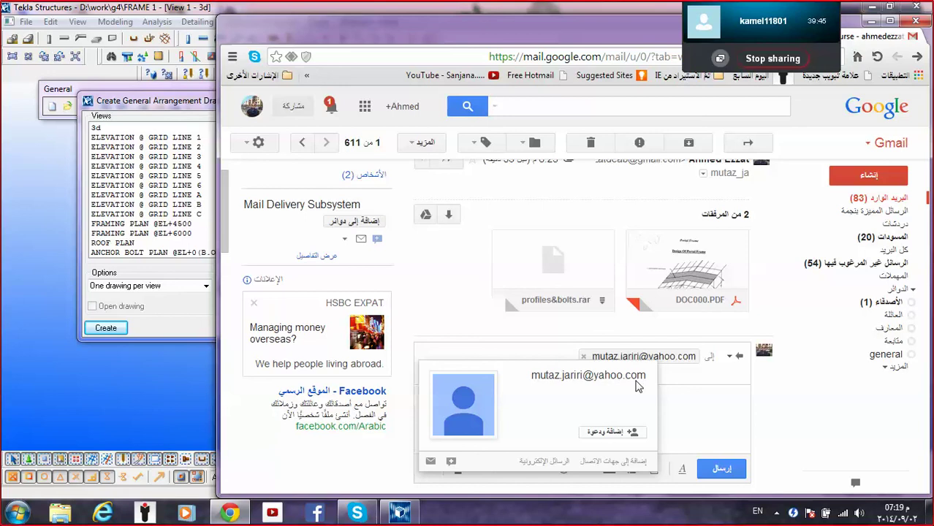
pyautogui.click(700, 408)
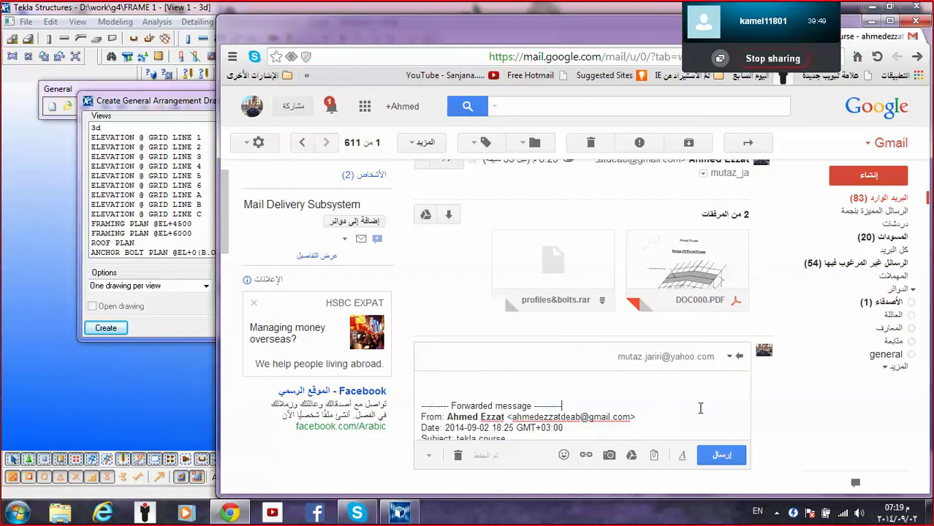
pyautogui.scroll(-3, 668, 405)
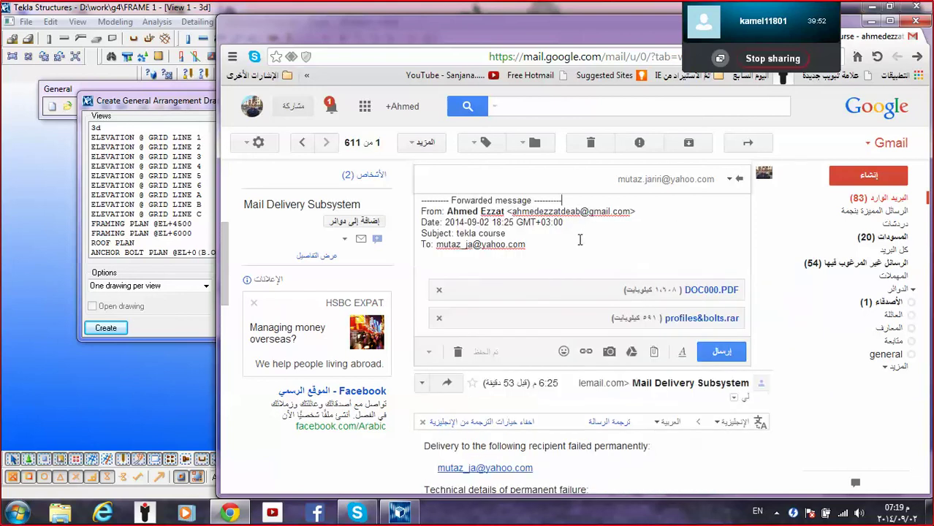
pyautogui.scroll(3, 599, 272)
pyautogui.scroll(-2, 680, 395)
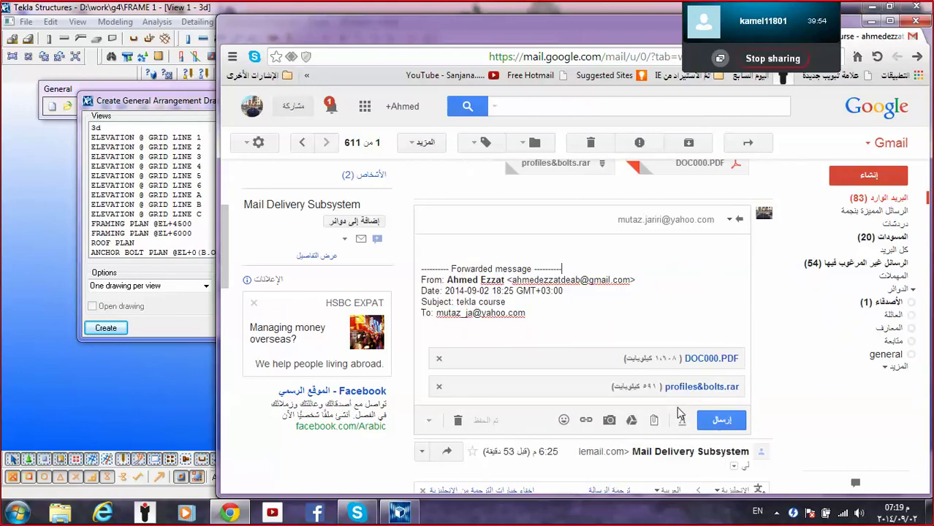
pyautogui.click(718, 428)
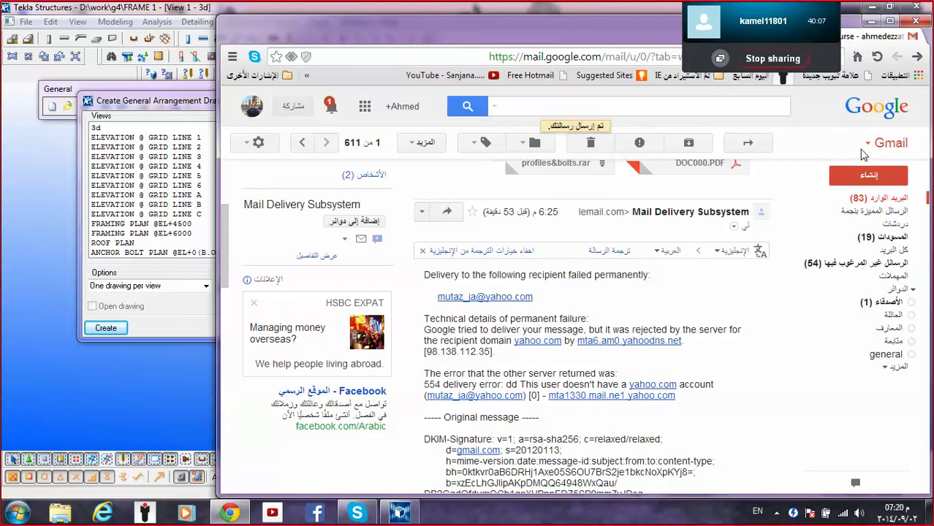
pyautogui.click(889, 204)
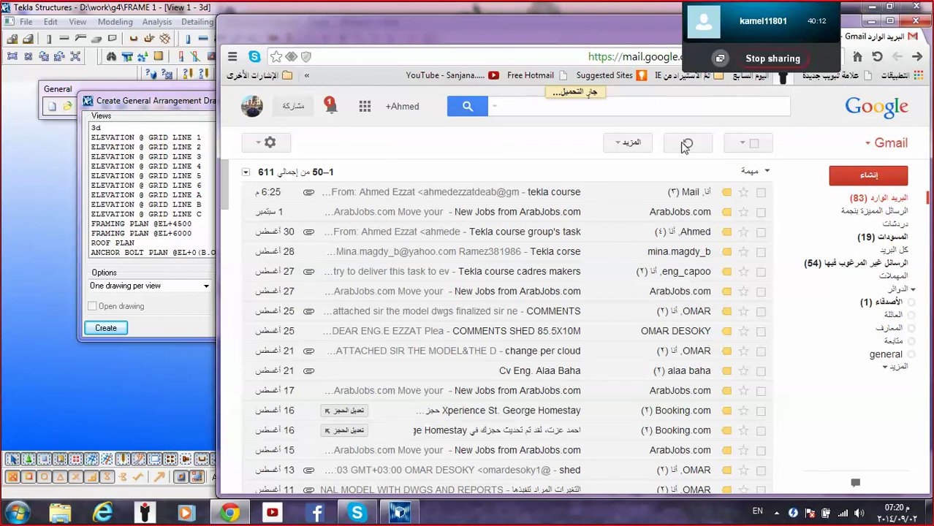
pyautogui.hotkey('alt', 'F4')
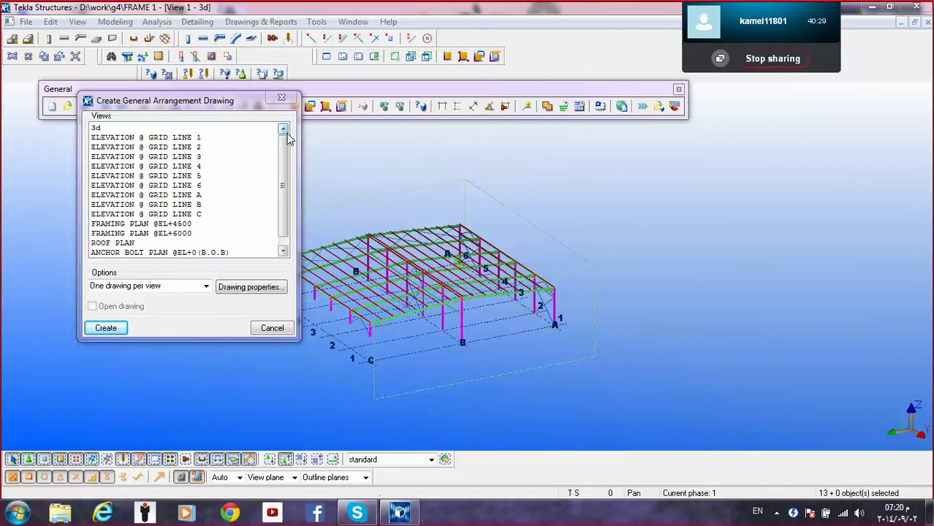
# Close the general arrangement drawing creation dialog, open the Drawing List, and enlarge it to look through the created drawings.
pyautogui.click(281, 97)
pyautogui.click(188, 107)
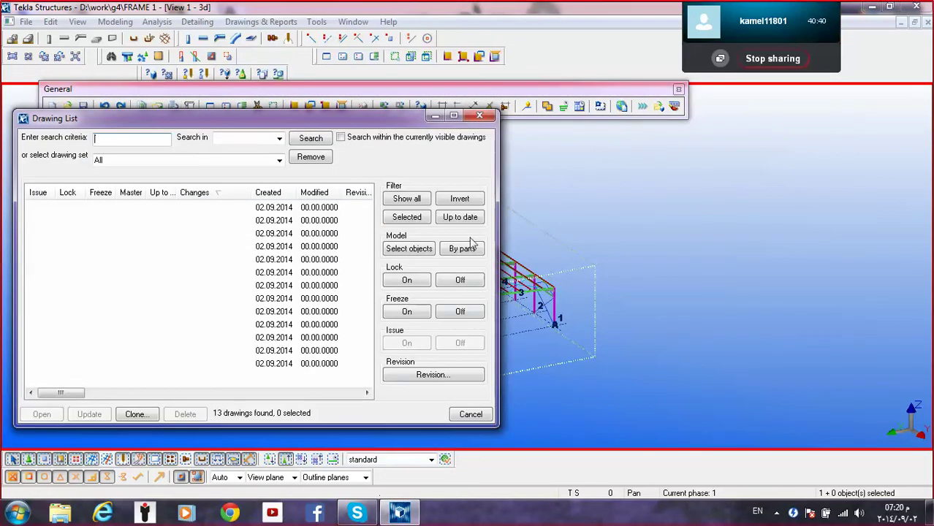
pyautogui.click(453, 116)
pyautogui.click(488, 212)
pyautogui.click(491, 133)
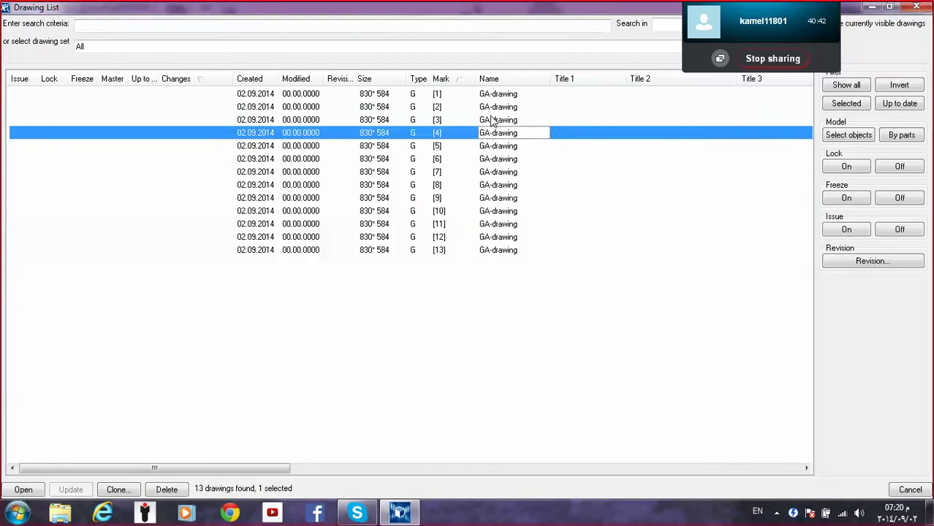
pyautogui.click(486, 120)
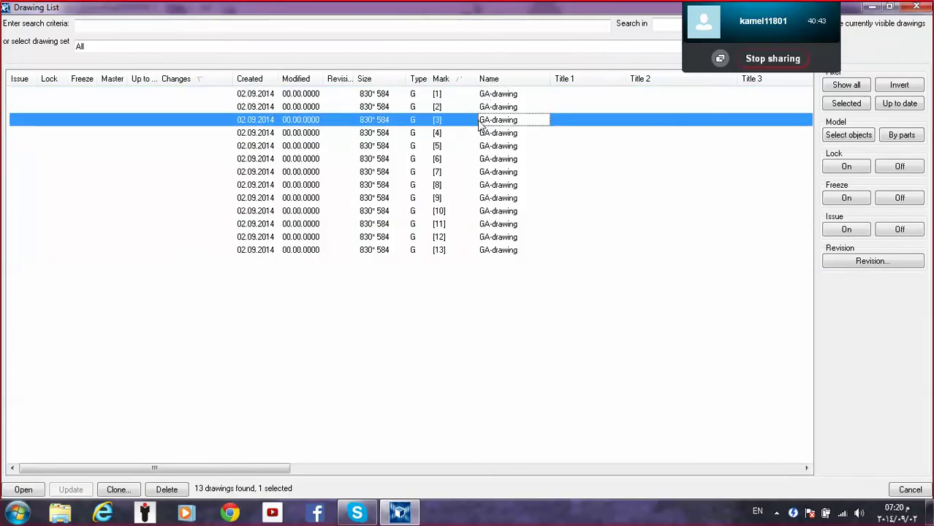
# Restore the Drawing List to its smaller size and filter it to the GA drawings set.
pyautogui.click(268, 47)
pyautogui.click(270, 60)
pyautogui.doubleClick(507, 7)
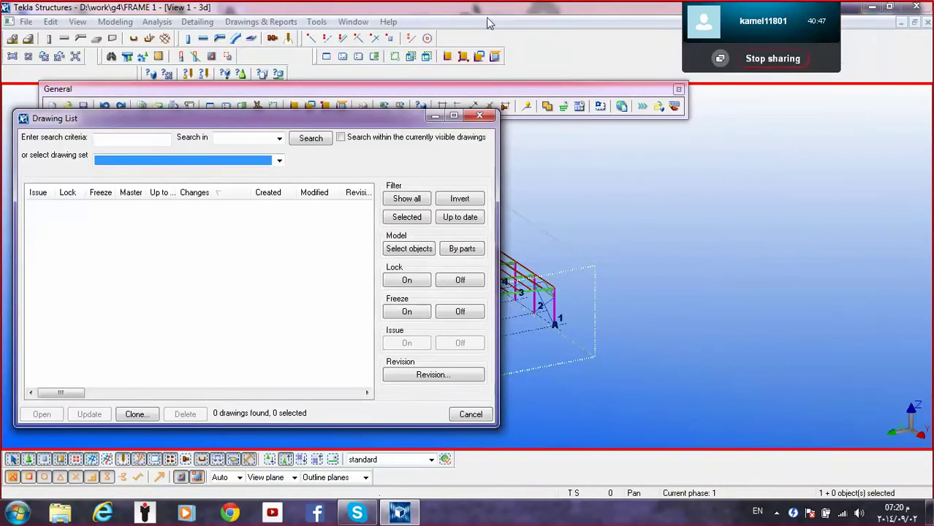
pyautogui.moveTo(205, 128); pyautogui.dragTo(201, 153)
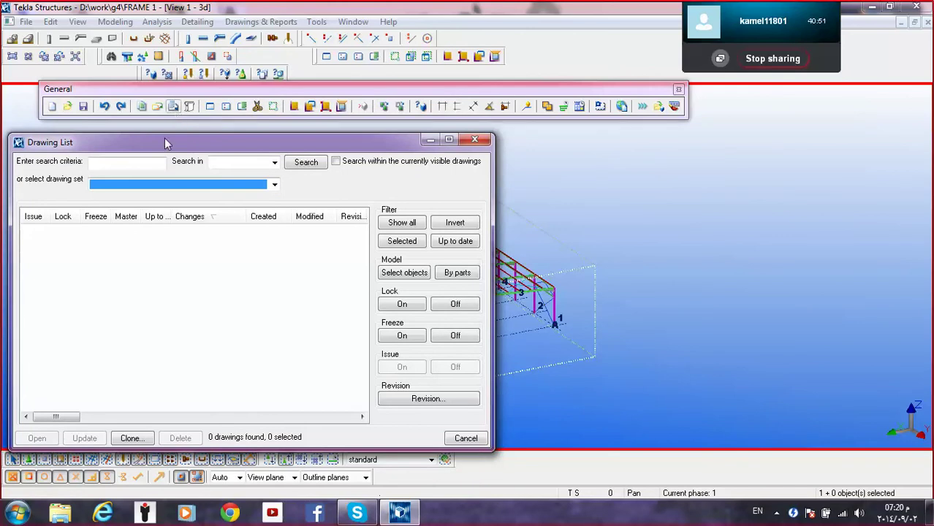
pyautogui.click(149, 185)
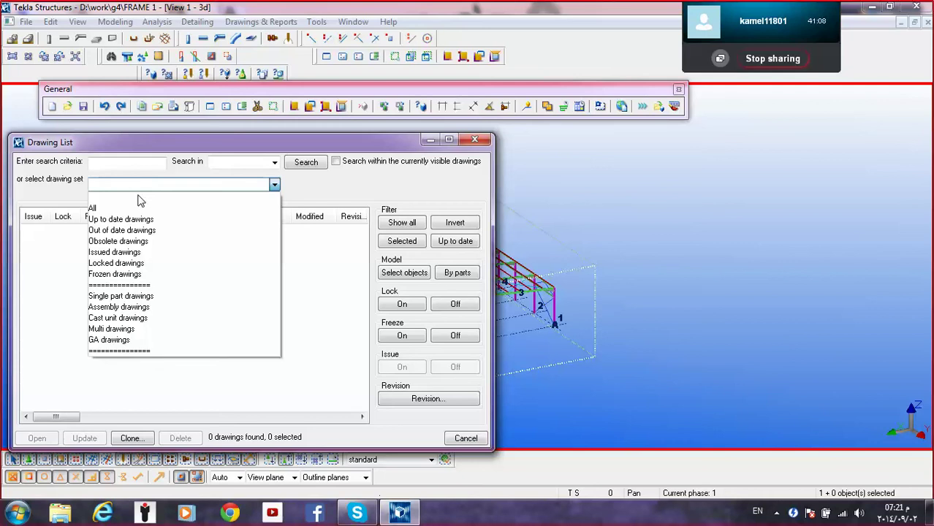
pyautogui.click(125, 340)
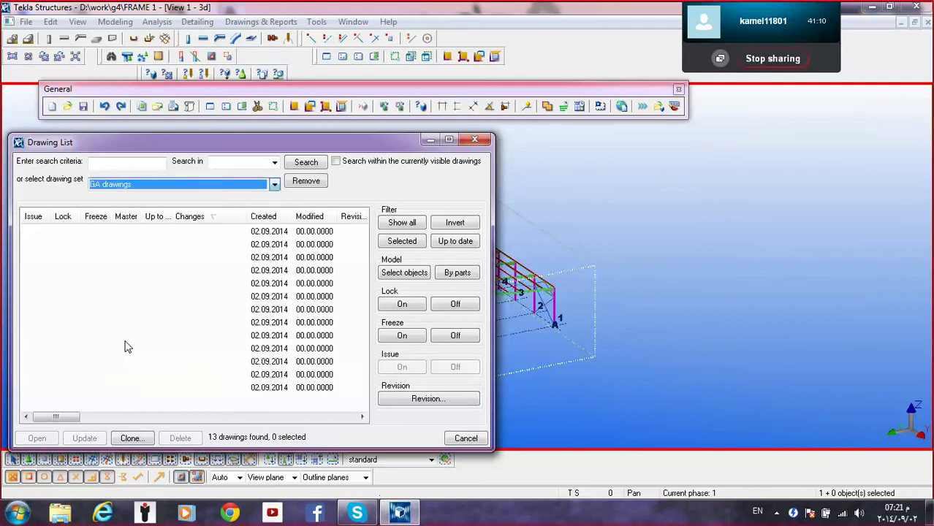
# Select and open GA drawing [1] from the Drawing List, dismiss the missing-templates warning, and close the list.
pyautogui.click(449, 140)
pyautogui.moveTo(453, 148)
pyautogui.mouseDown()
pyautogui.moveTo(458, 225)
pyautogui.moveTo(482, 96)
pyautogui.mouseUp()
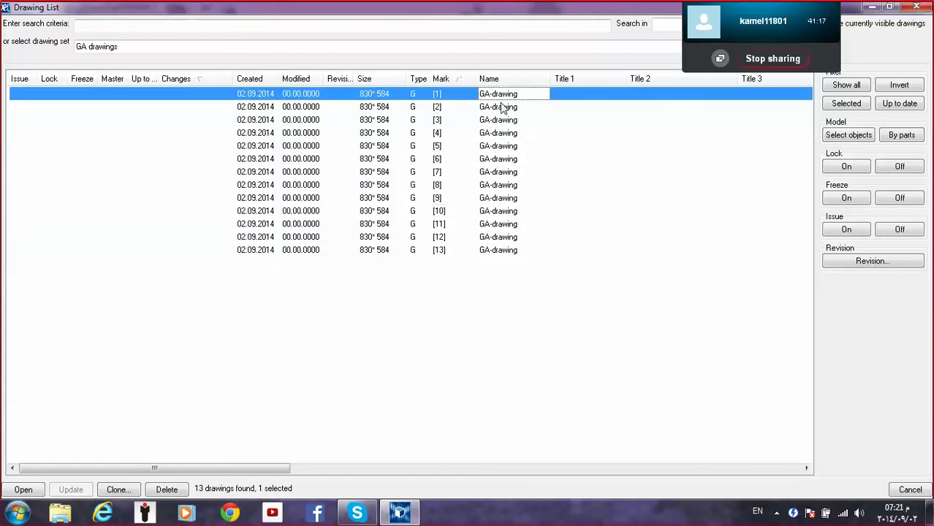
pyautogui.click(889, 7)
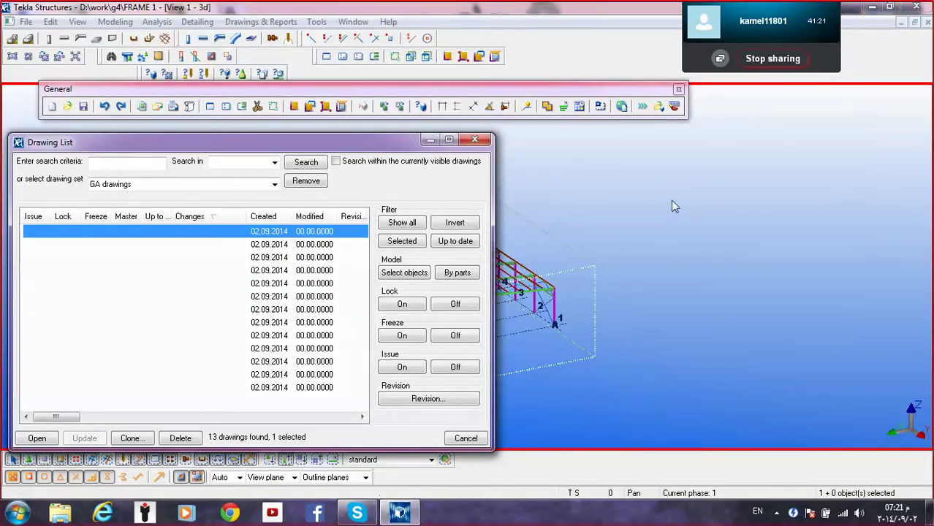
pyautogui.moveTo(681, 257)
pyautogui.mouseDown(button='middle')
pyautogui.moveTo(736, 249)
pyautogui.moveTo(756, 204)
pyautogui.mouseUp(button='middle')
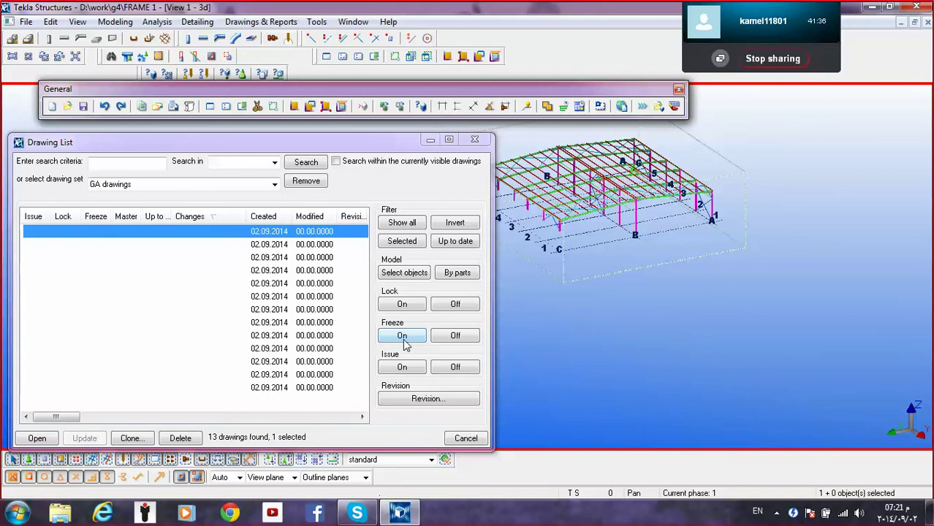
pyautogui.doubleClick(332, 231)
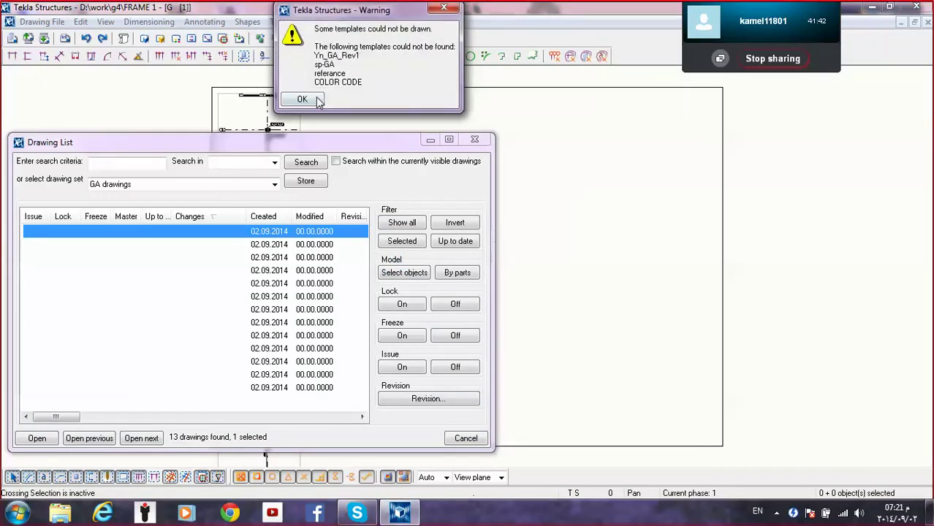
pyautogui.click(300, 99)
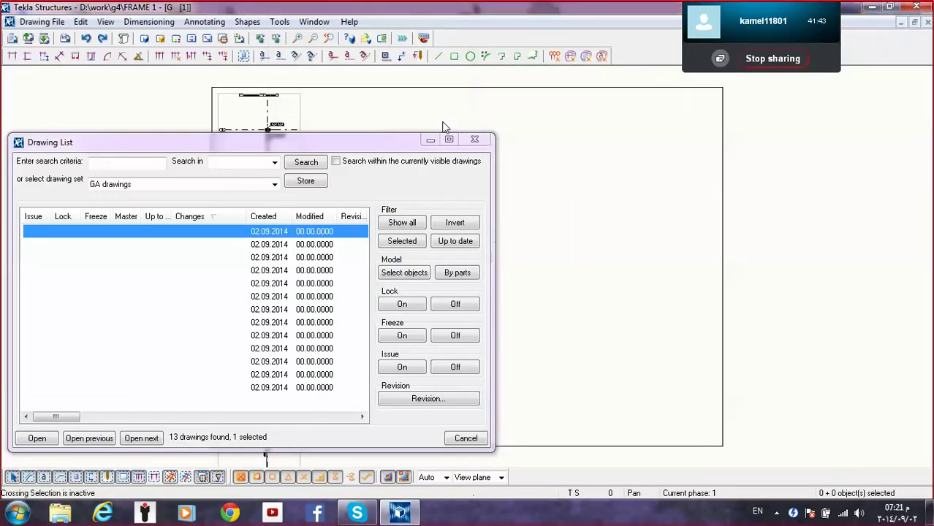
pyautogui.click(474, 139)
# Examine the anchor bolt plan in the open drawing, including its grid lines, column and bracing marks, and dimensions.
pyautogui.scroll(-2, 508, 264)
pyautogui.scroll(6, 416, 317)
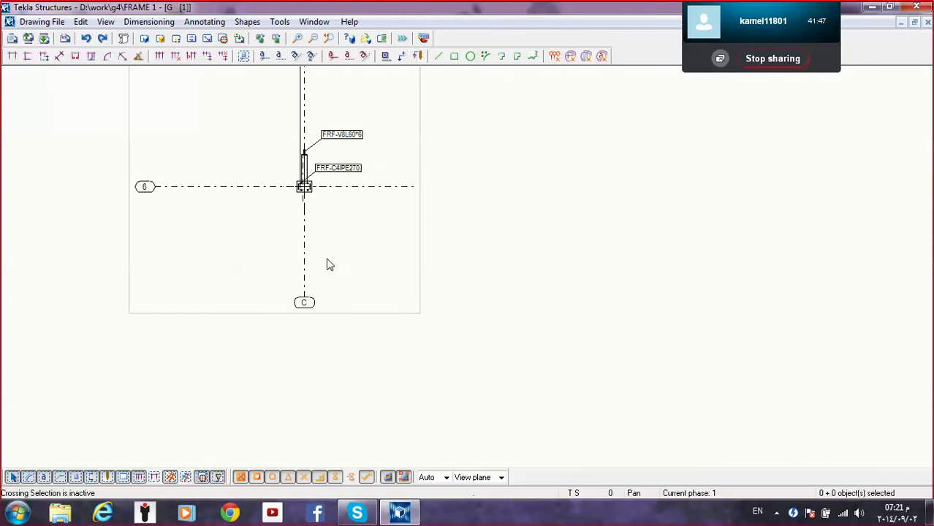
pyautogui.scroll(-5, 327, 264)
pyautogui.scroll(2, 327, 133)
pyautogui.scroll(3, 326, 133)
pyautogui.scroll(-4, 317, 198)
pyautogui.scroll(5, 361, 202)
pyautogui.scroll(-2, 349, 281)
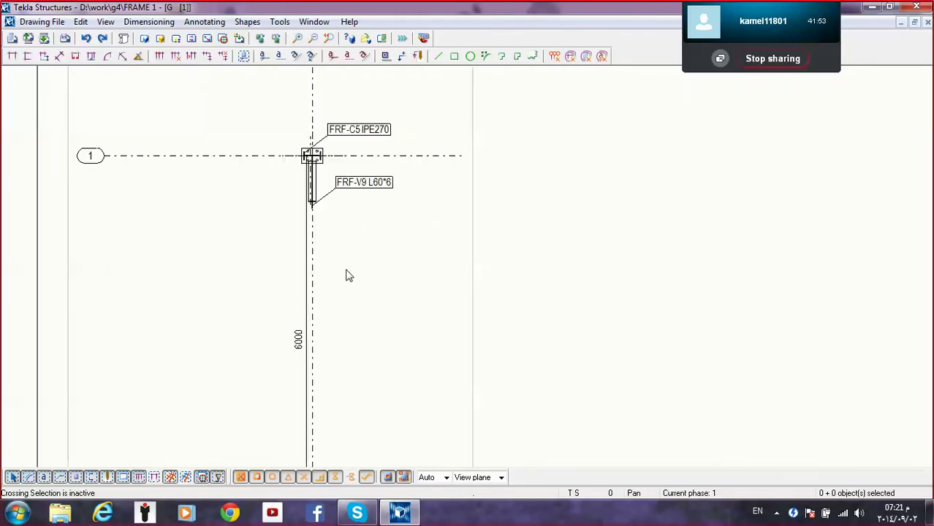
pyautogui.scroll(4, 336, 219)
pyautogui.scroll(-6, 332, 232)
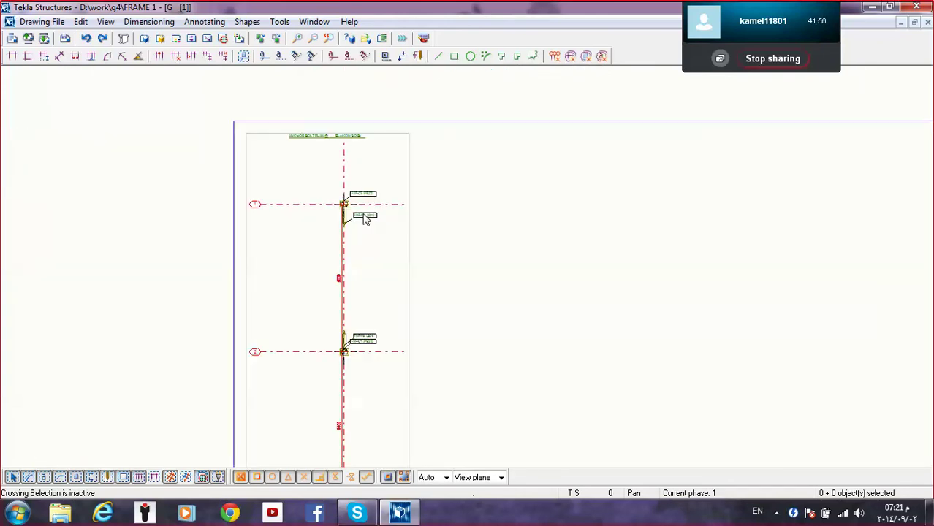